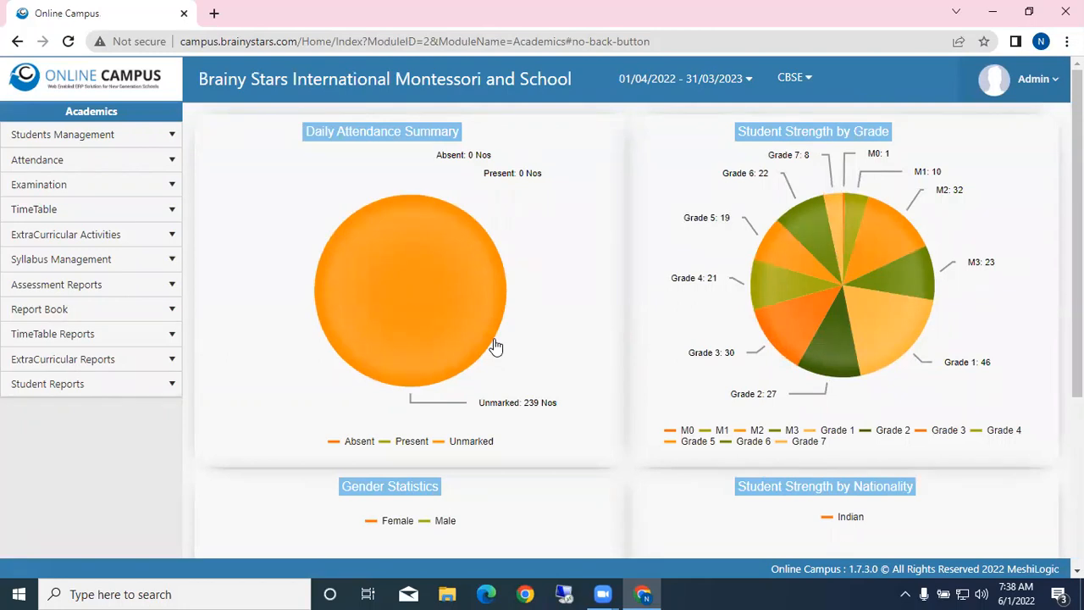
Review the timetable setup's classroom list and subject list
mouse_move(492, 262)
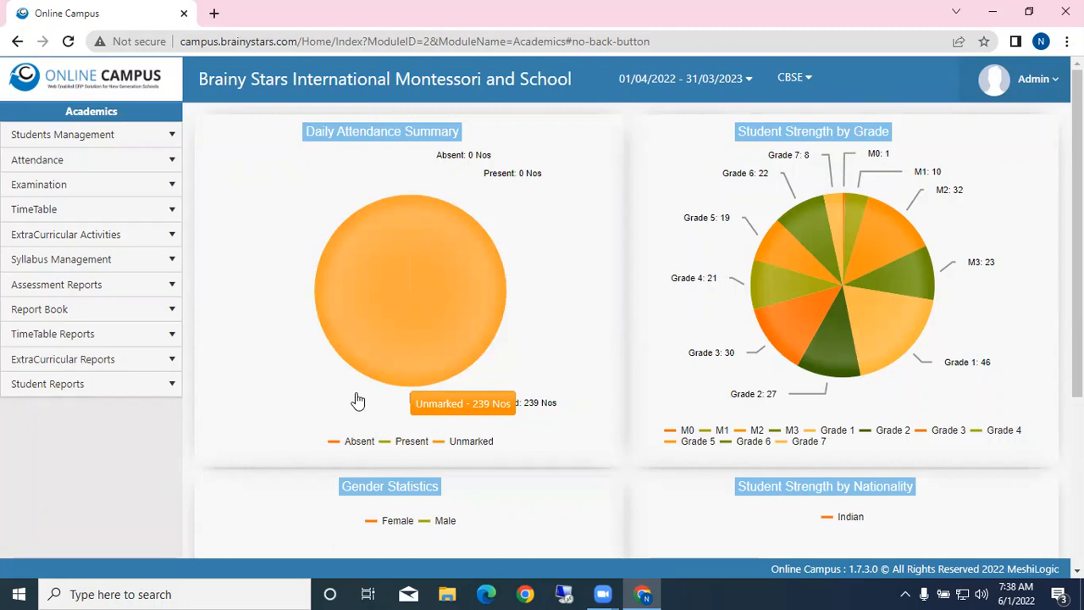
left_click(63, 162)
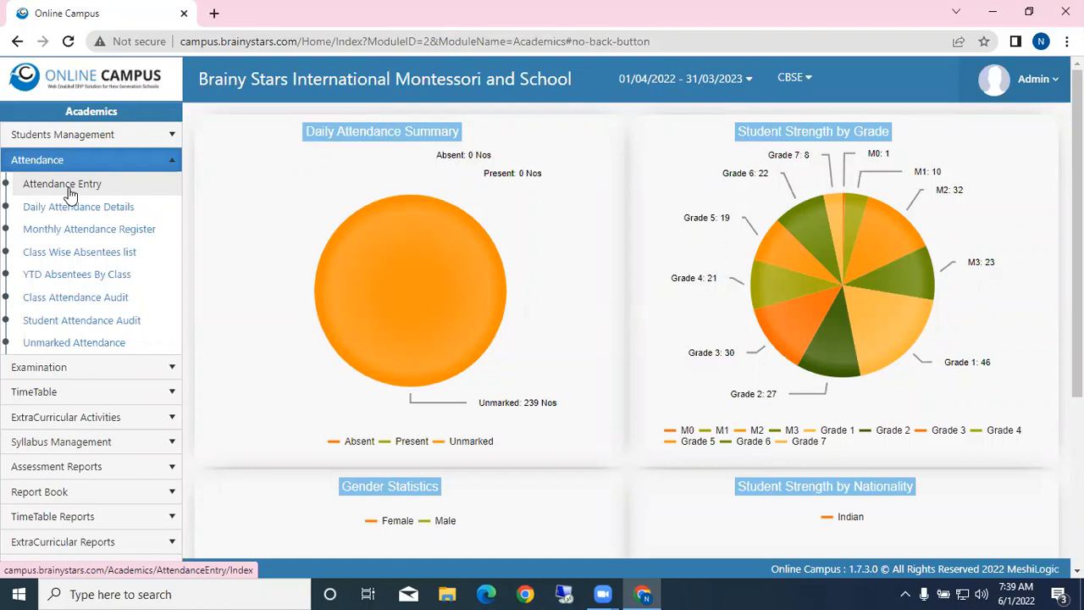
left_click(90, 397)
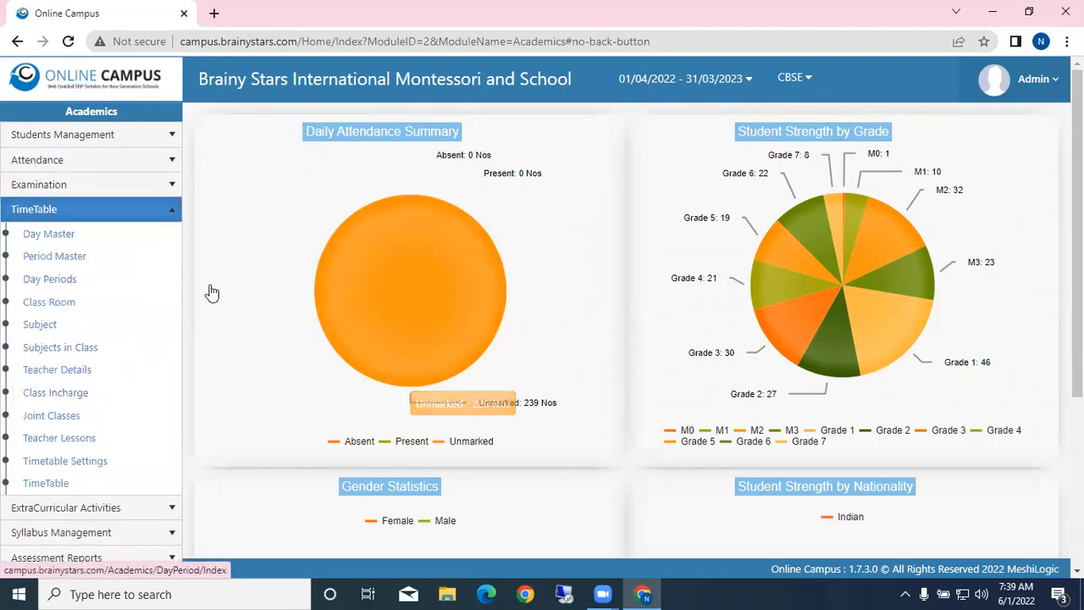
scroll(213, 292, "down", 1)
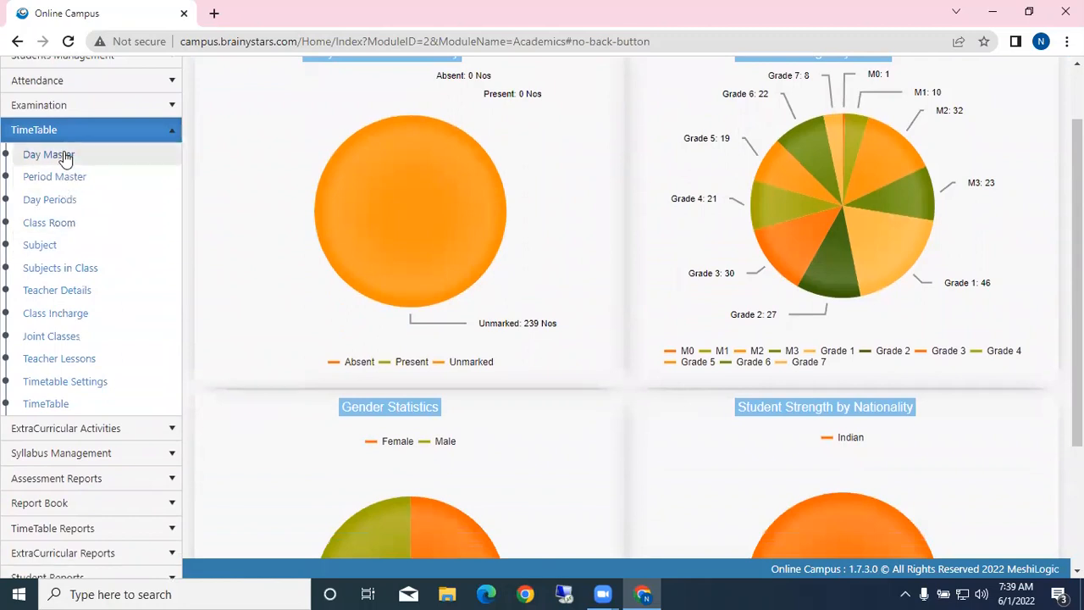
left_click(70, 226)
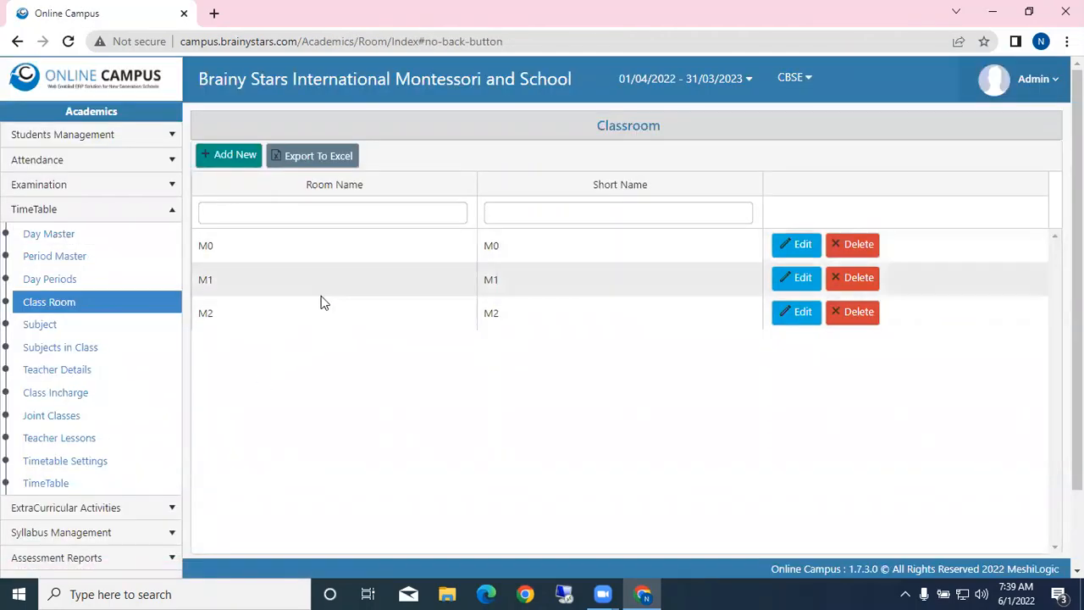
left_click(44, 329)
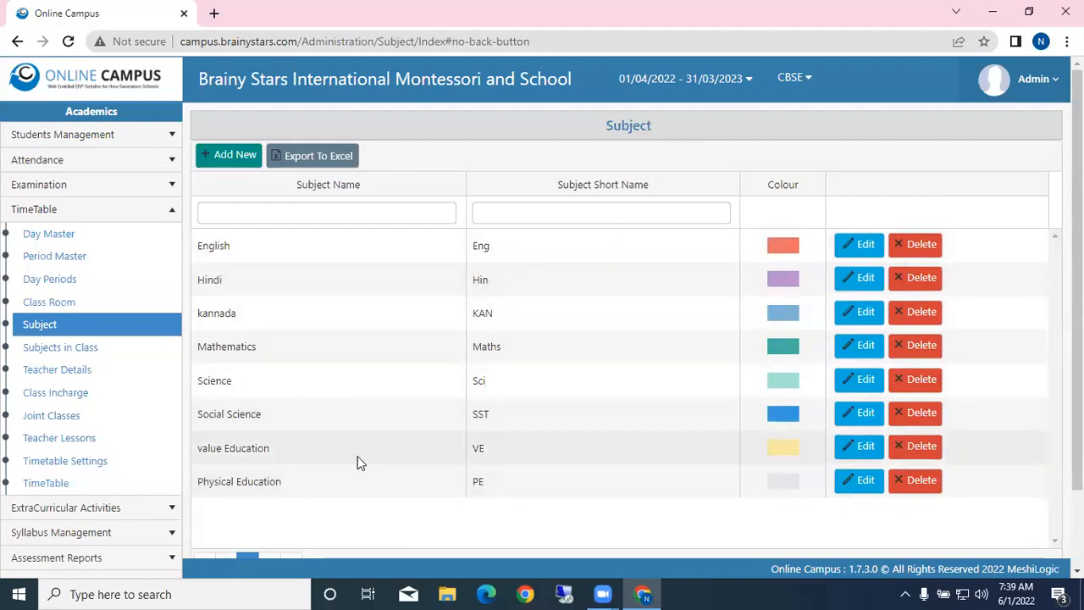
Open Subjects in Class and retrieve the subjects for class M0 in the General group
left_click(100, 356)
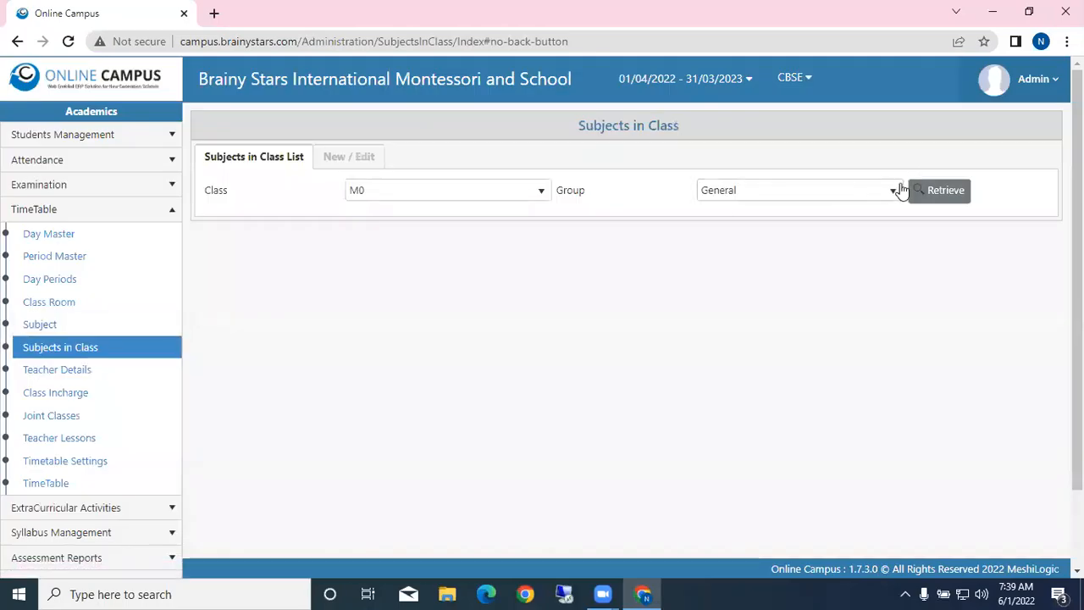
left_click(927, 194)
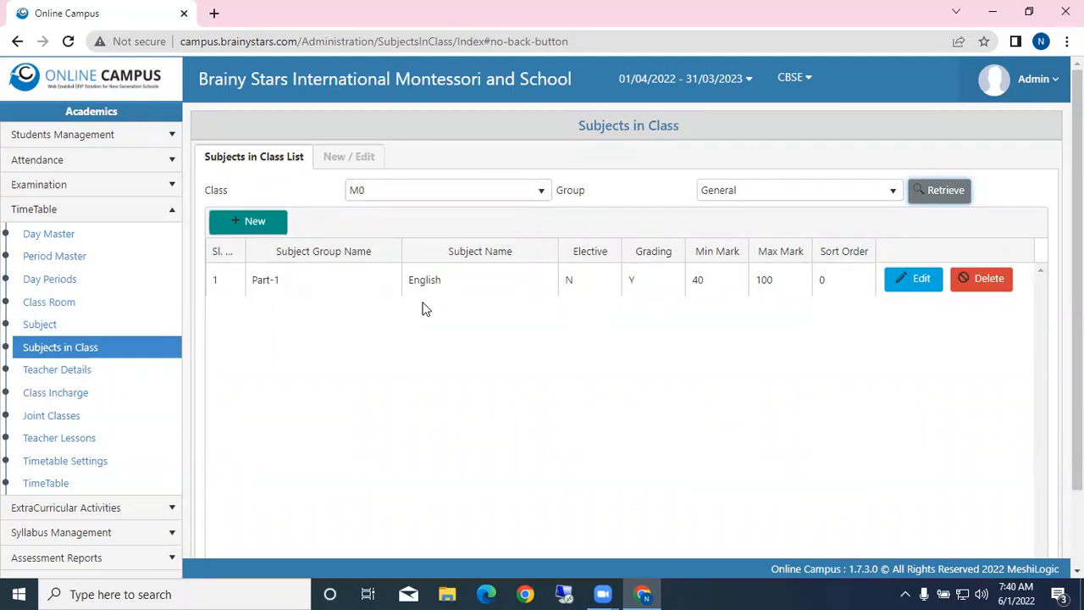
left_click(253, 223)
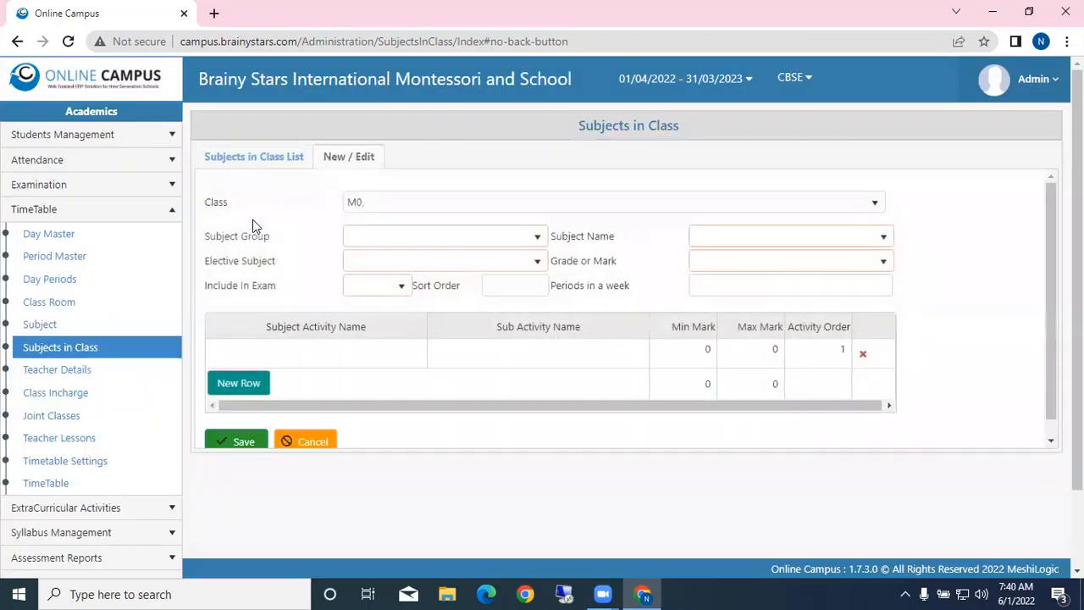
left_click(313, 442)
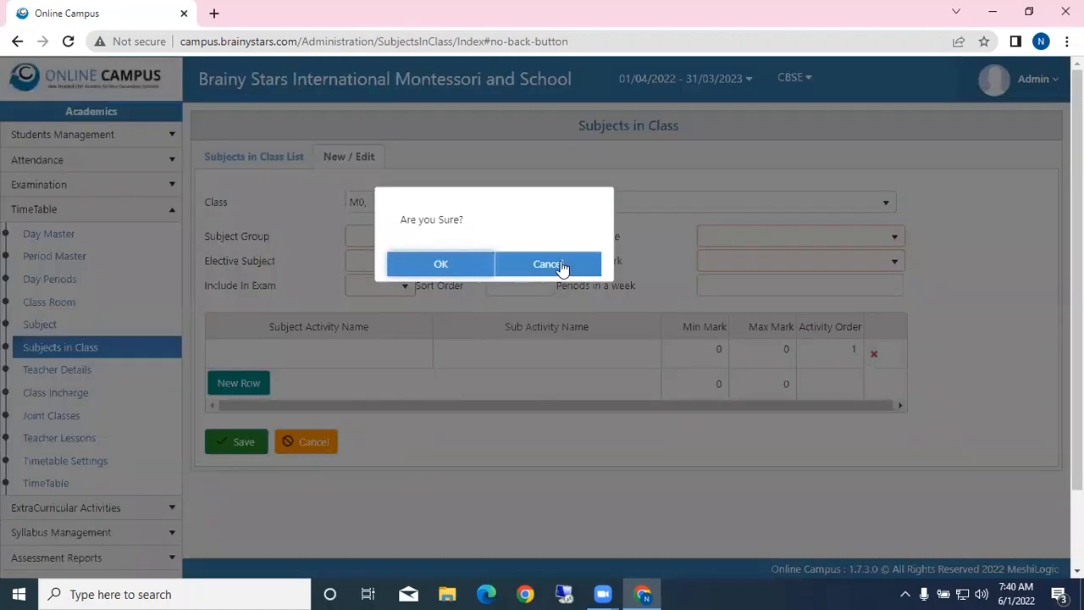
left_click(487, 269)
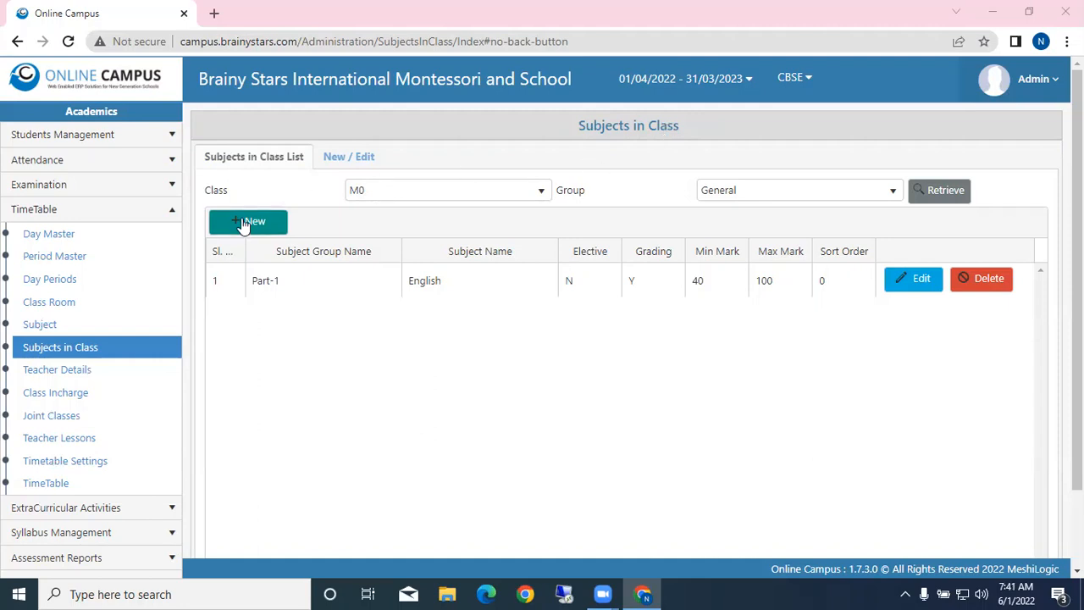
Start a new subject entry for class M0 with subject group Part-1 and subject name Mathematics
left_click(415, 195)
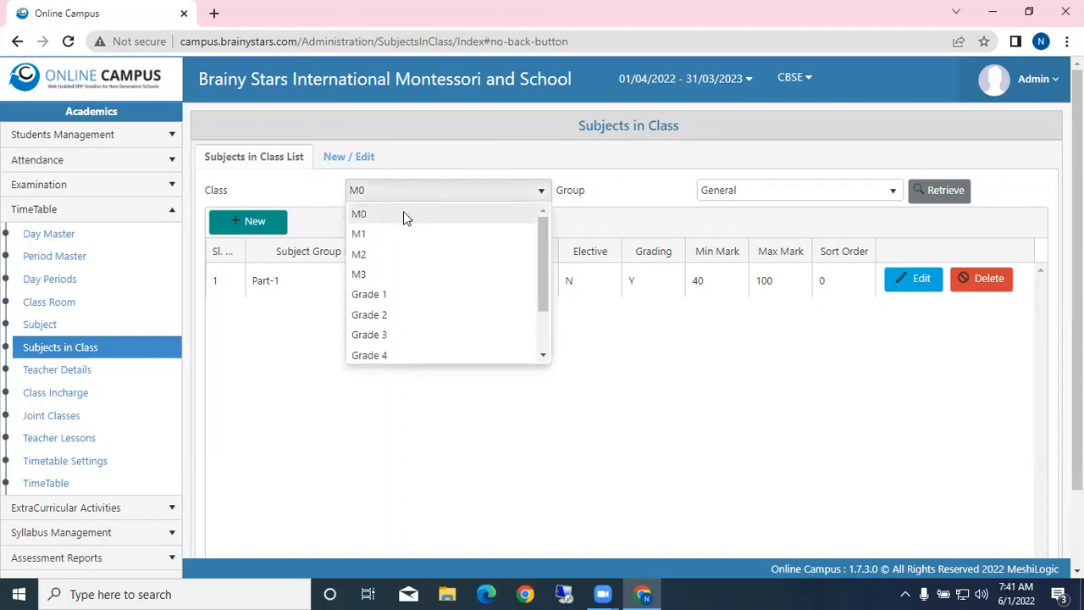
left_click(403, 213)
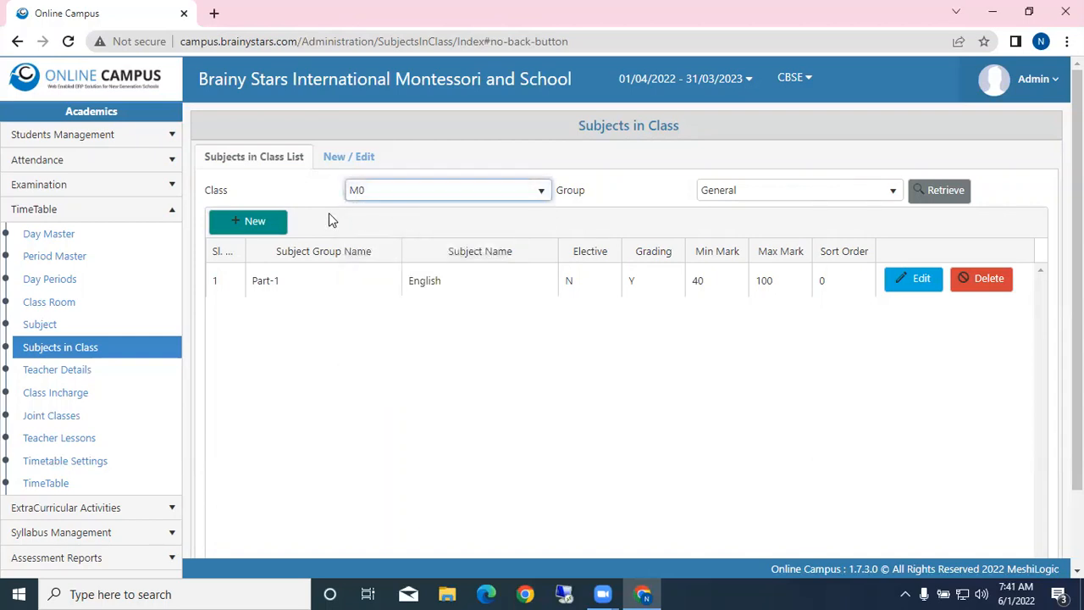
left_click(262, 223)
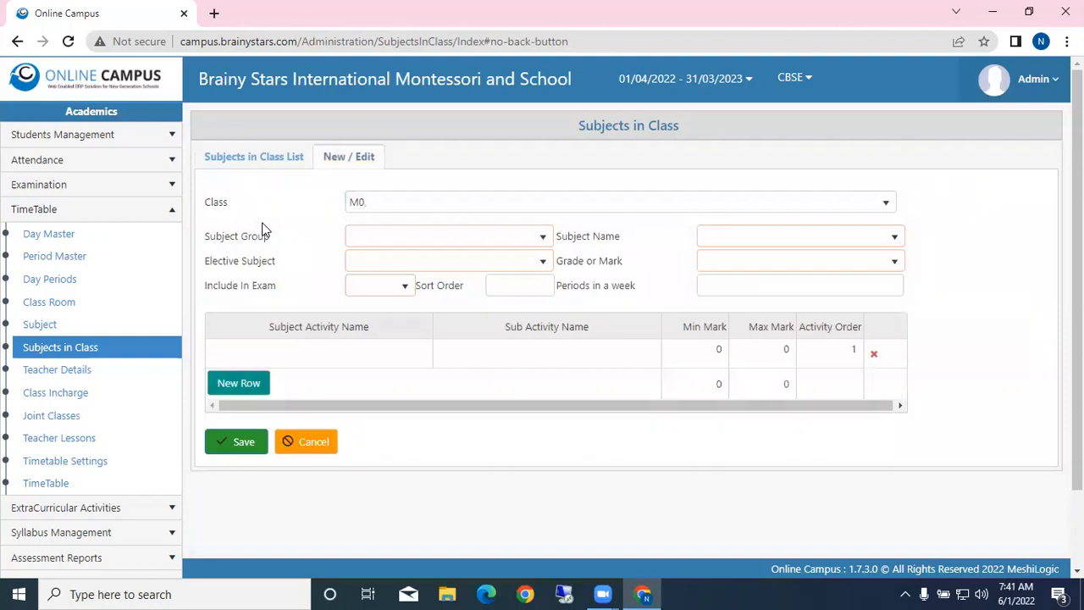
left_click(465, 244)
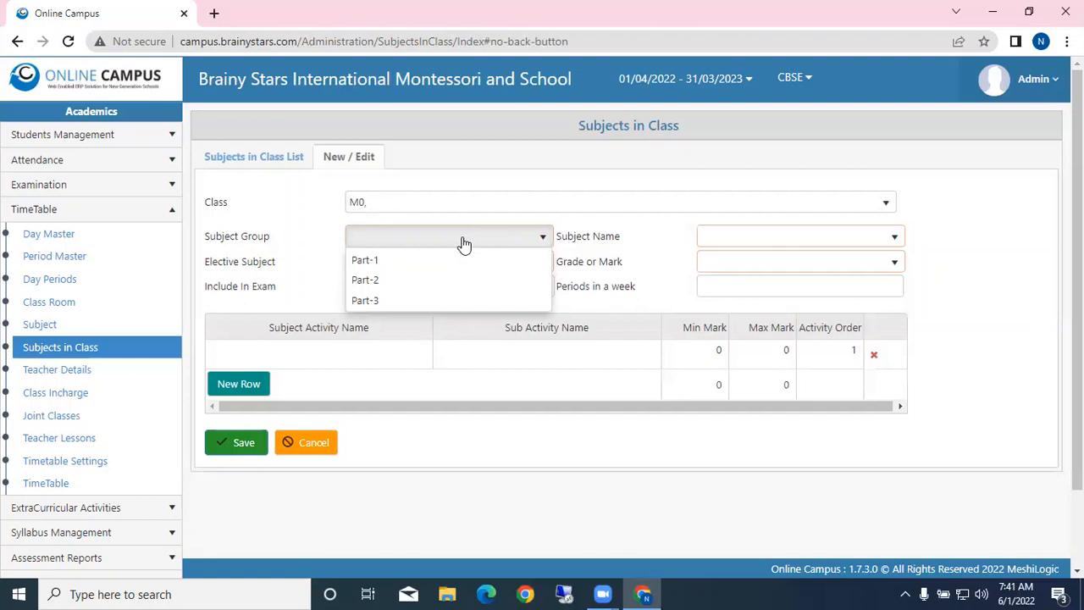
left_click(424, 269)
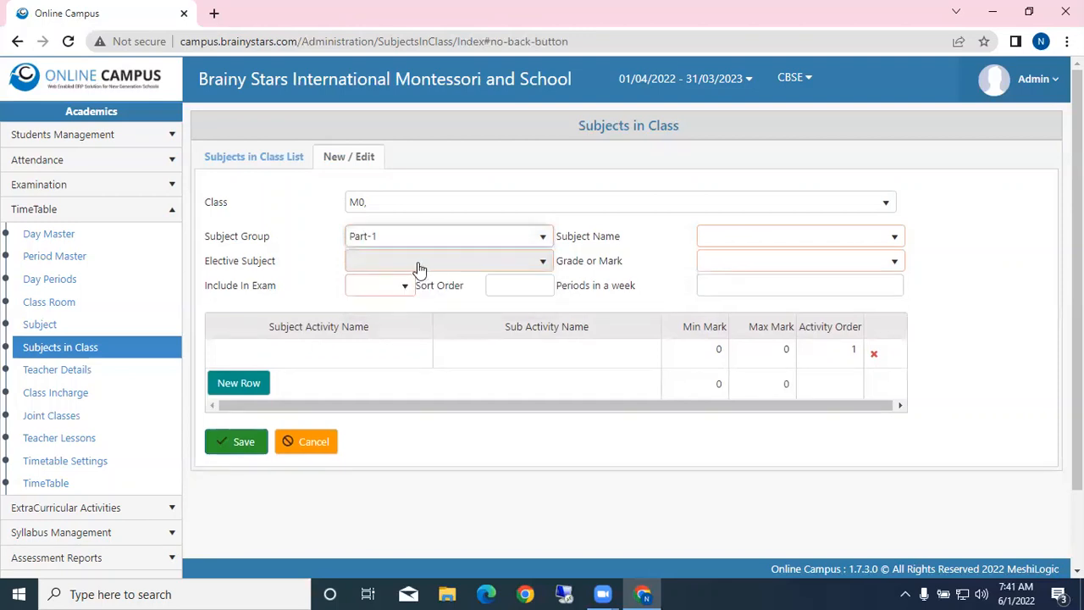
left_click(788, 246)
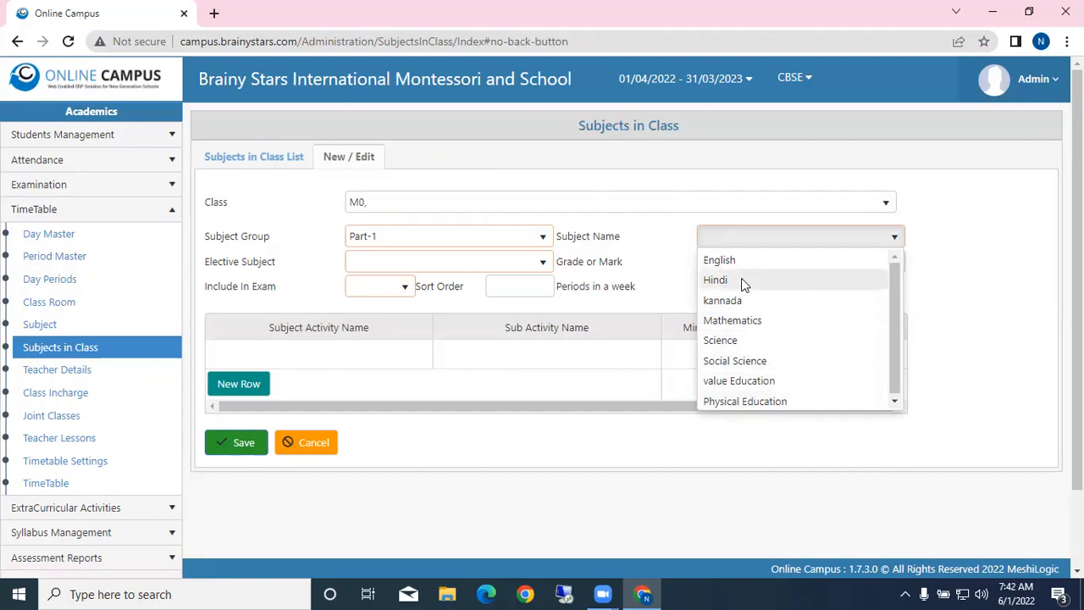
left_click(735, 323)
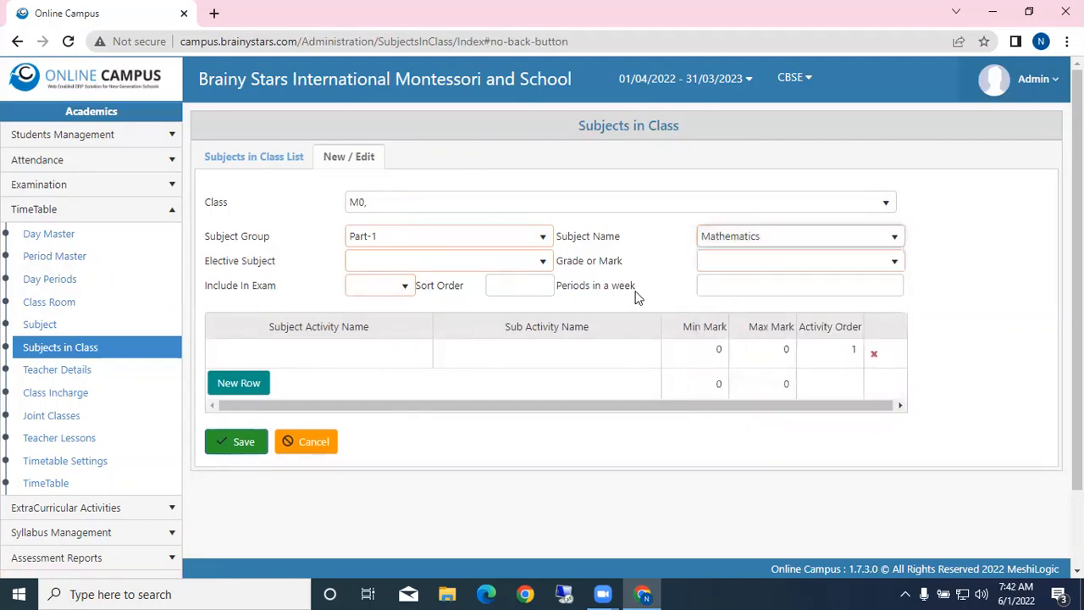
Set the Mathematics entry's elective subject to No, its grade or mark type to Grade, and include in exam to Yes
left_click(490, 262)
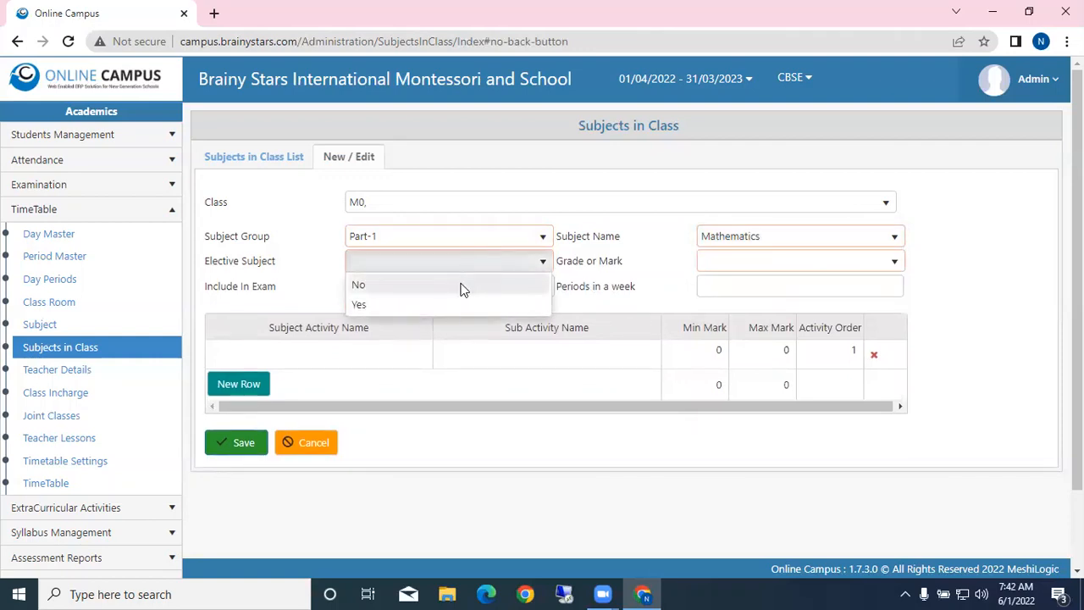
left_click(463, 288)
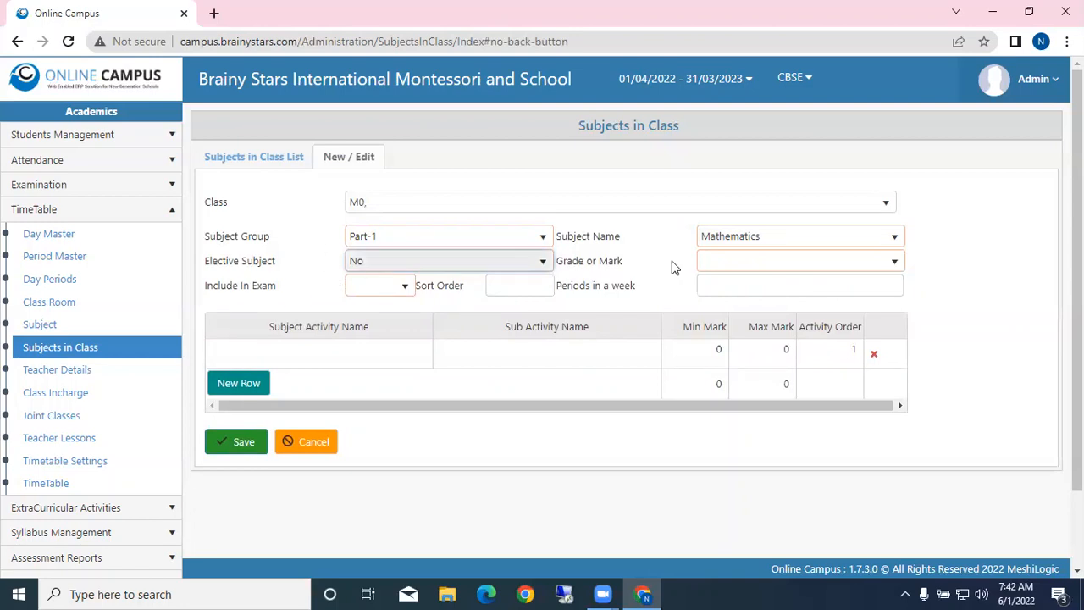
left_click(780, 272)
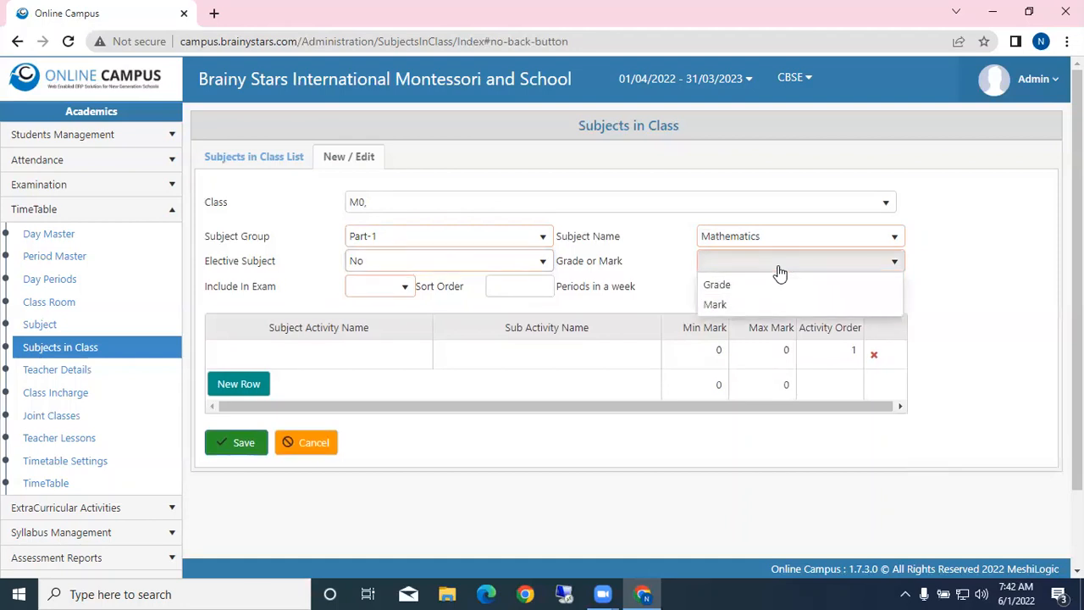
left_click(734, 288)
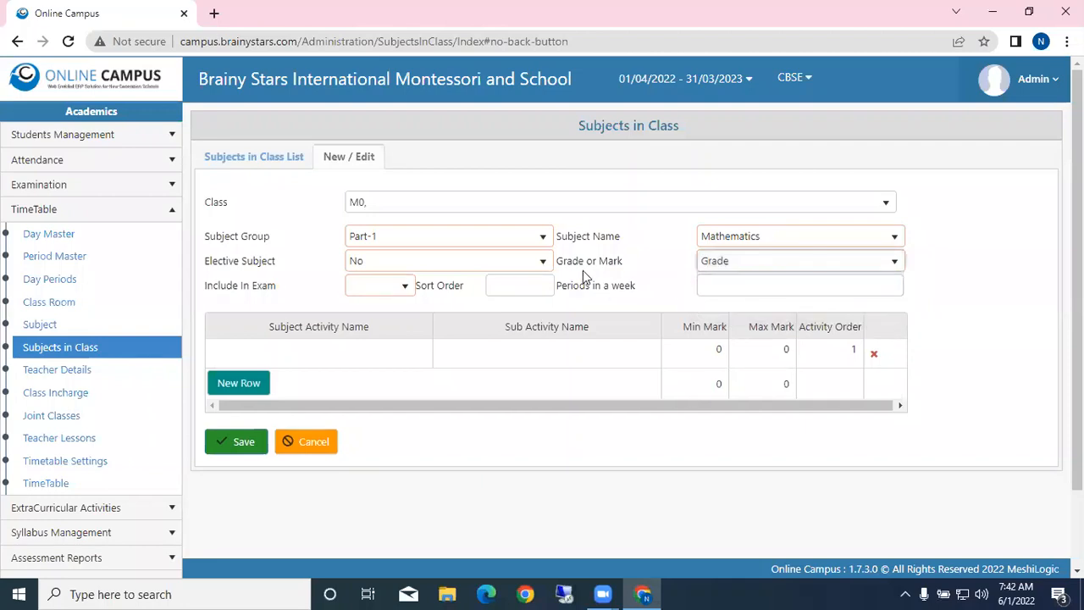
left_click(404, 292)
left_click(378, 330)
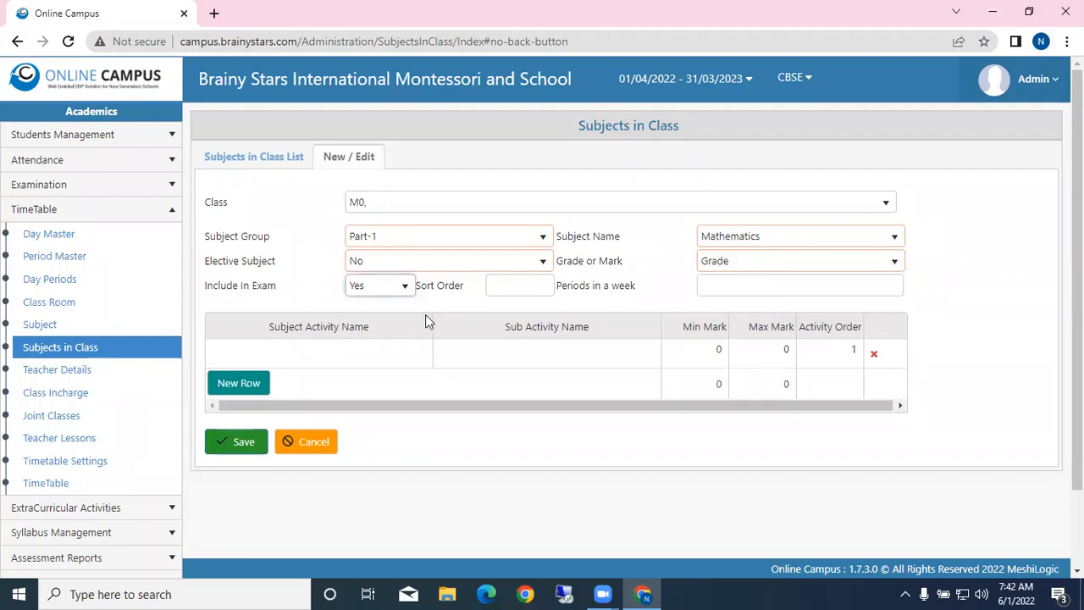
Enter Theory as the subject activity name in the first activity row
left_click(377, 354)
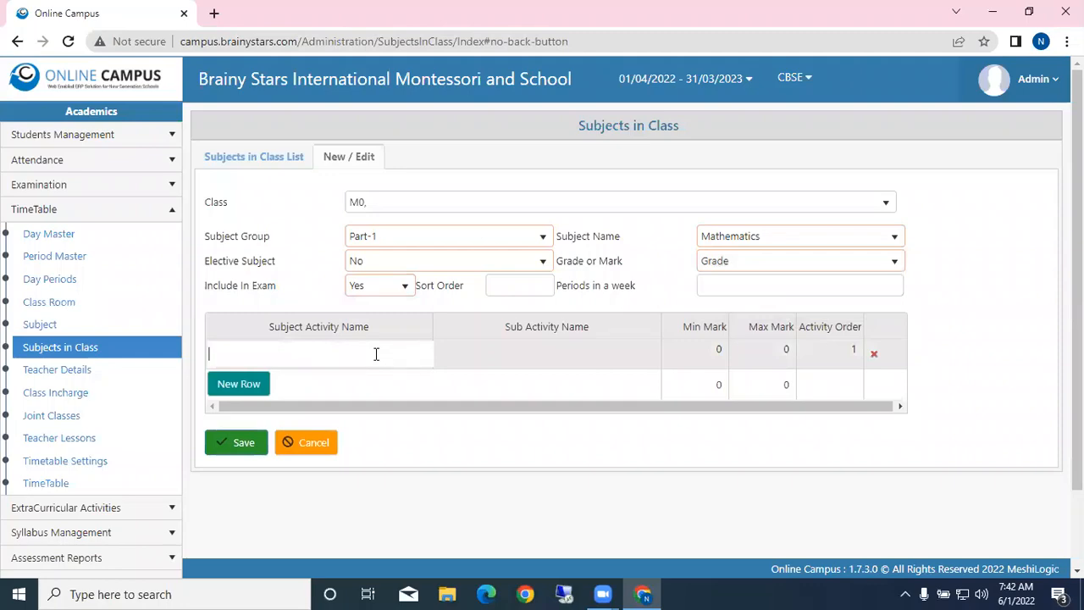
type("the")
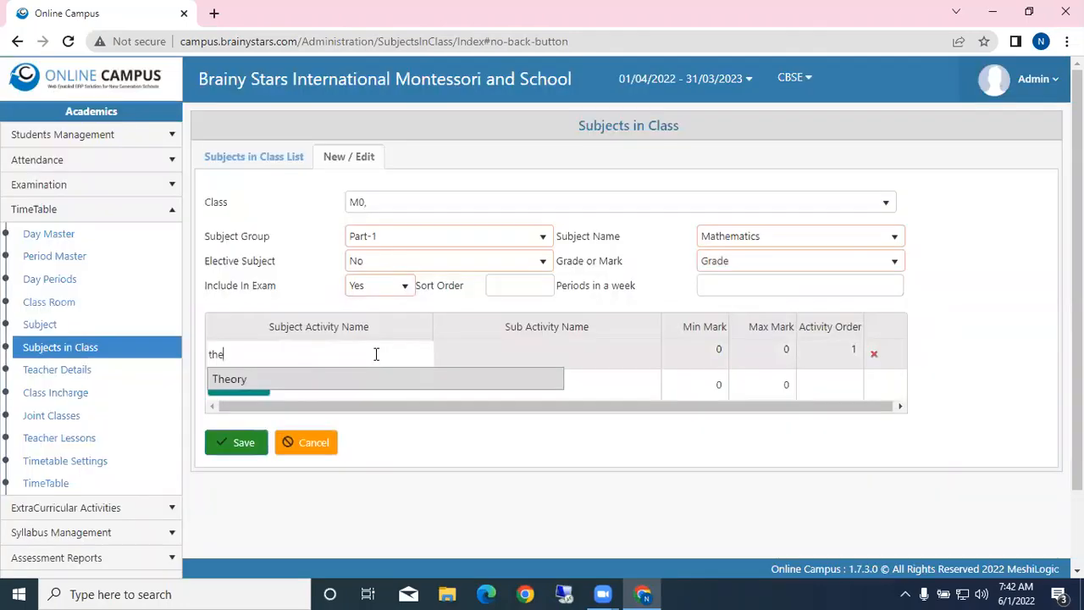
left_click(286, 385)
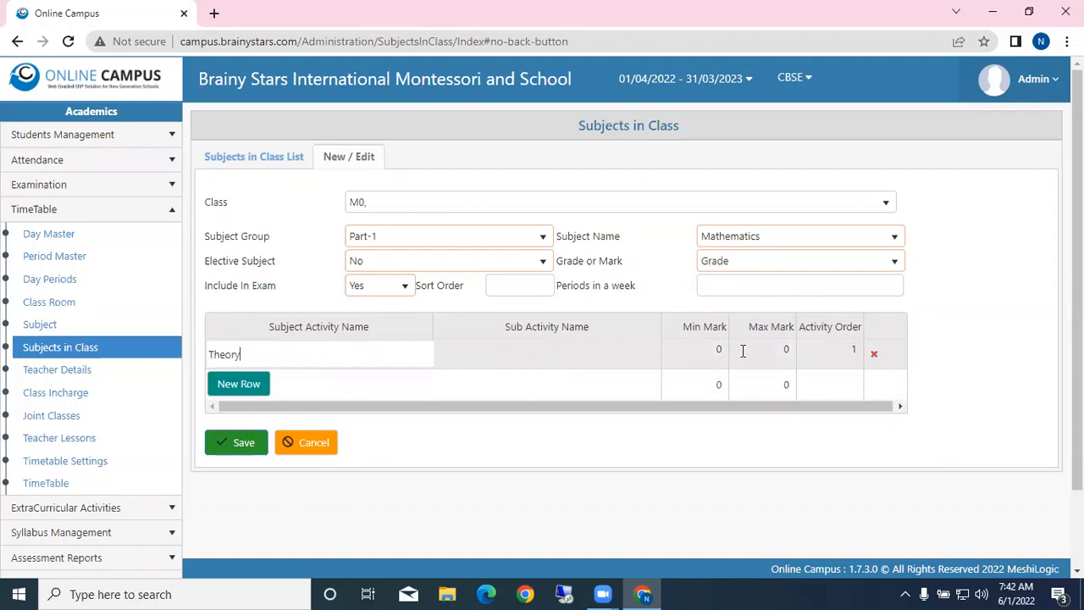
Set the Theory activity's minimum mark to 40 and maximum mark to 100
left_click(686, 351)
left_click_drag(717, 354, 775, 354)
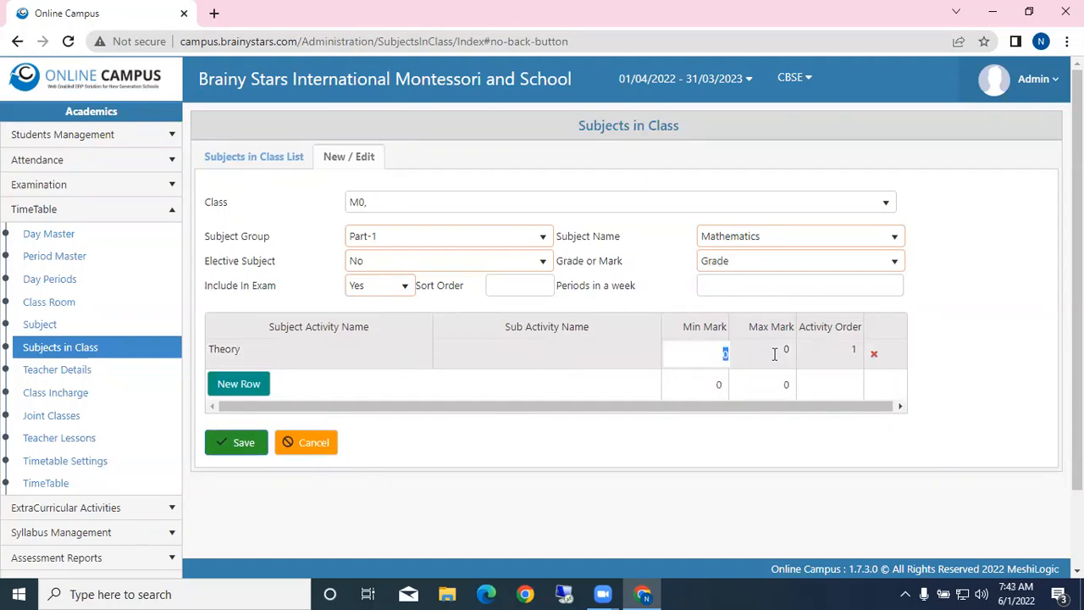
type("40")
key("Tab")
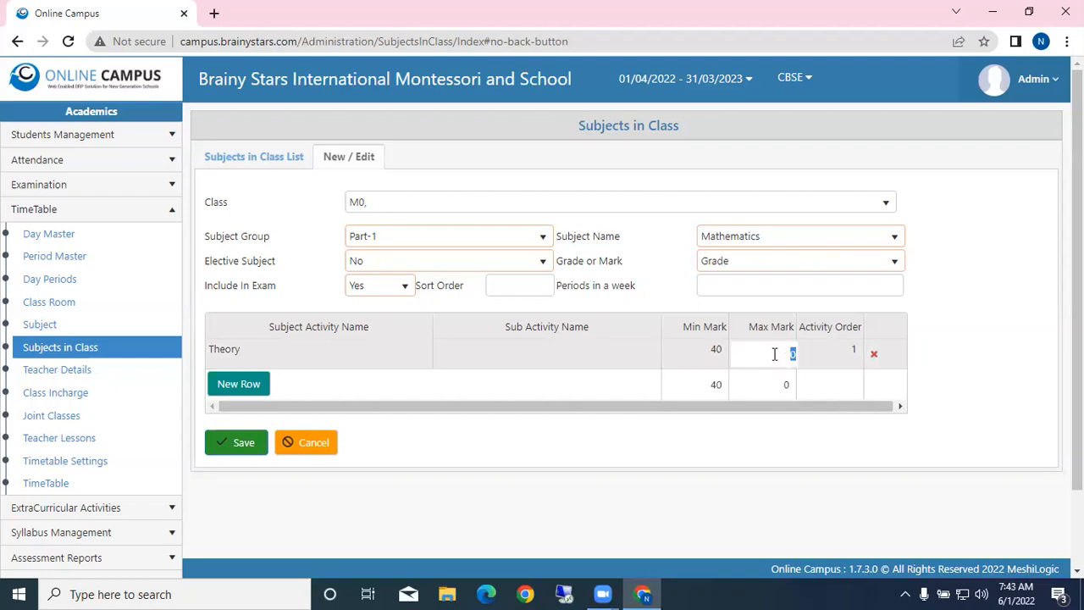
type("100")
left_click(1030, 350)
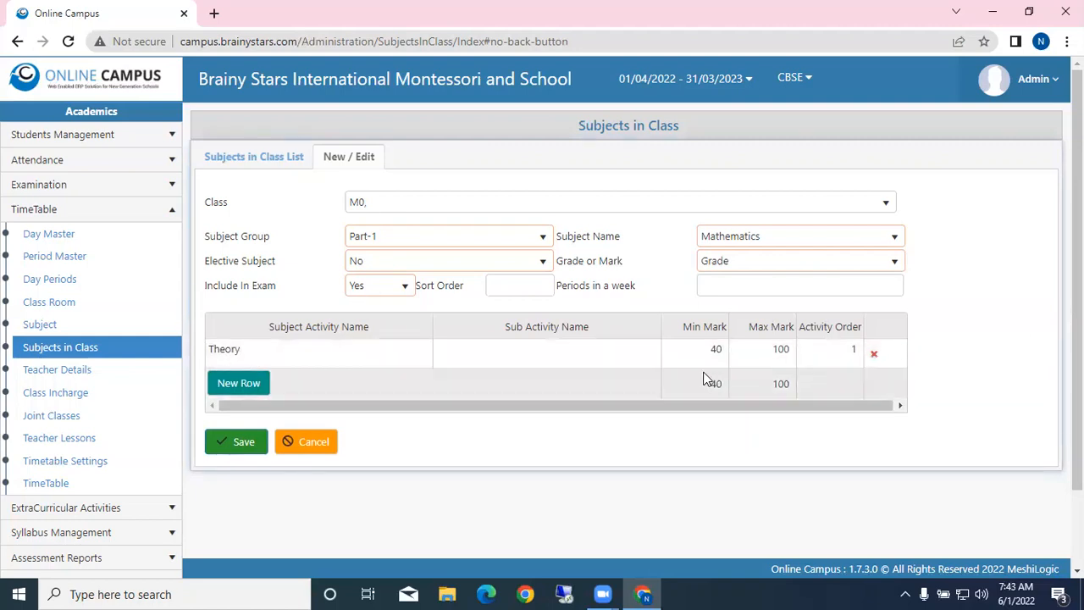
Change the Theory activity's minimum mark to 30 and maximum mark to 70
left_click(727, 351)
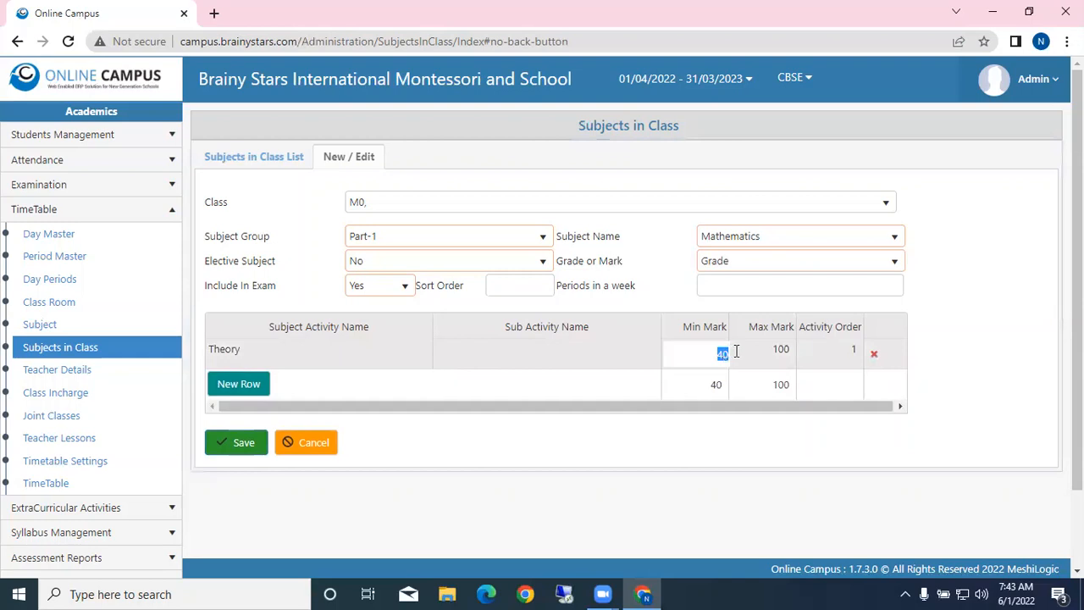
type("30")
key("Tab")
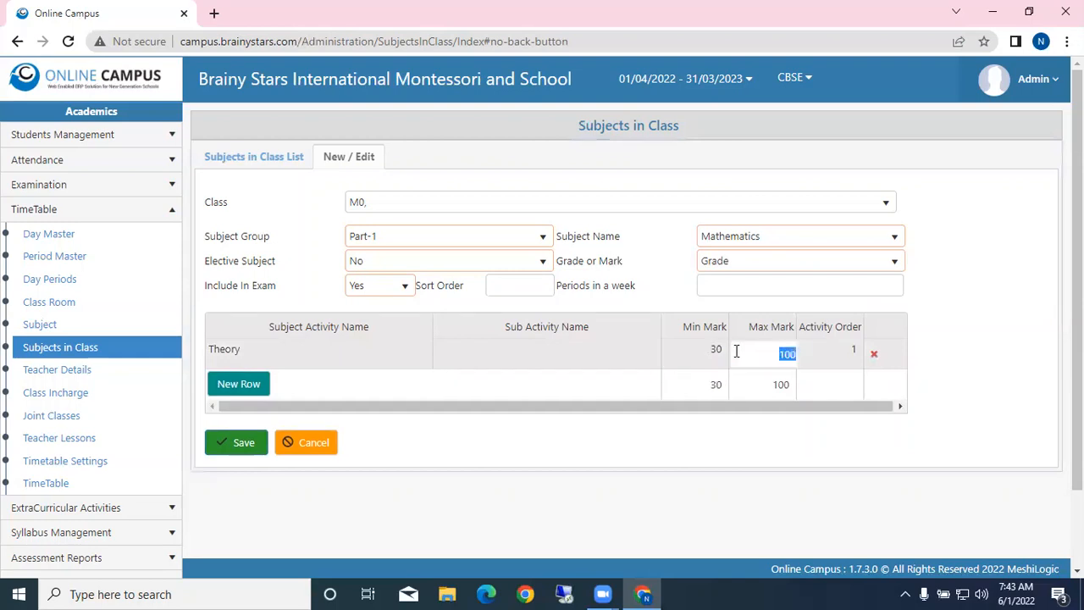
type("70")
Add a Practical activity row to the Mathematics entry with minimum mark 10 and maximum mark 30
left_click(236, 385)
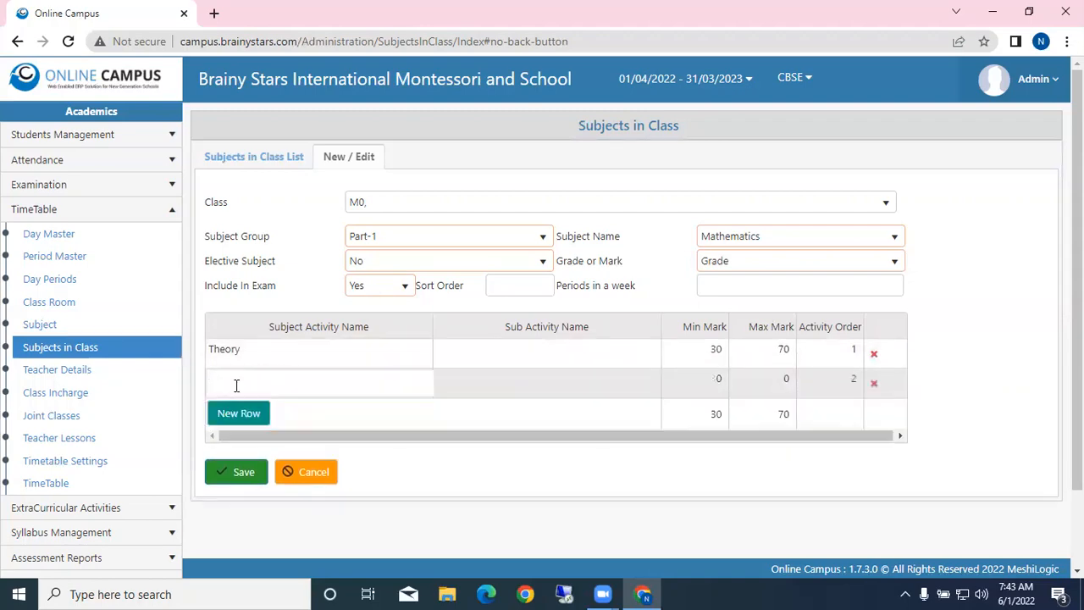
type("pra")
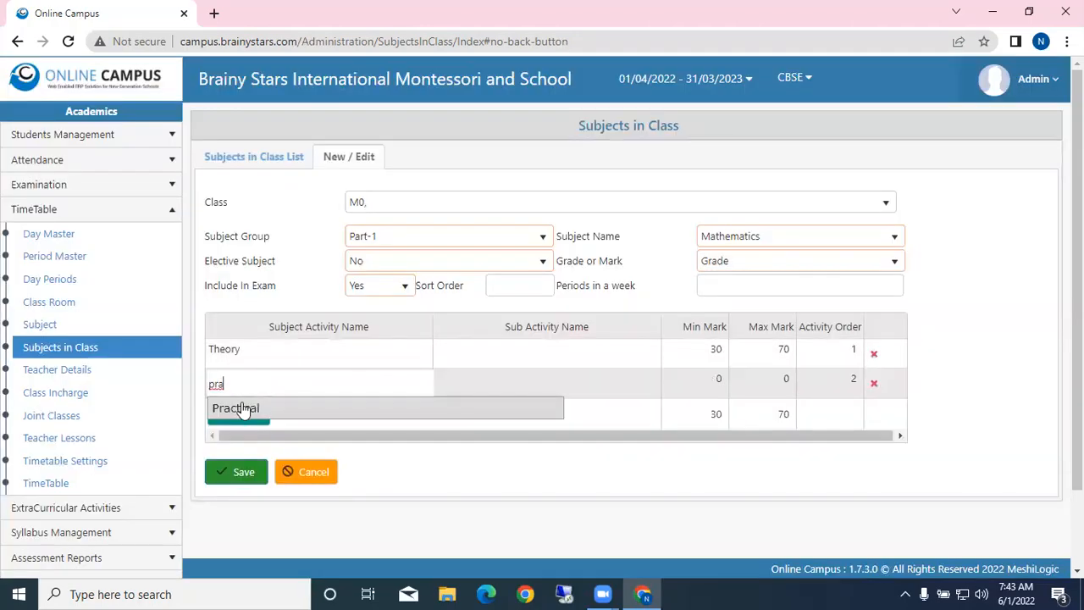
left_click(242, 410)
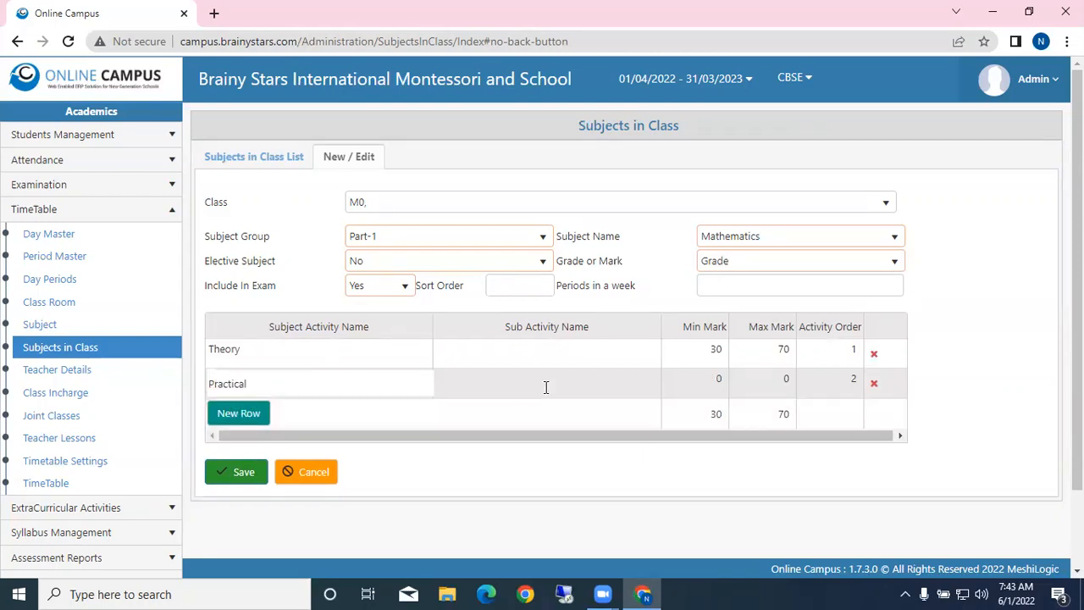
left_click(713, 383)
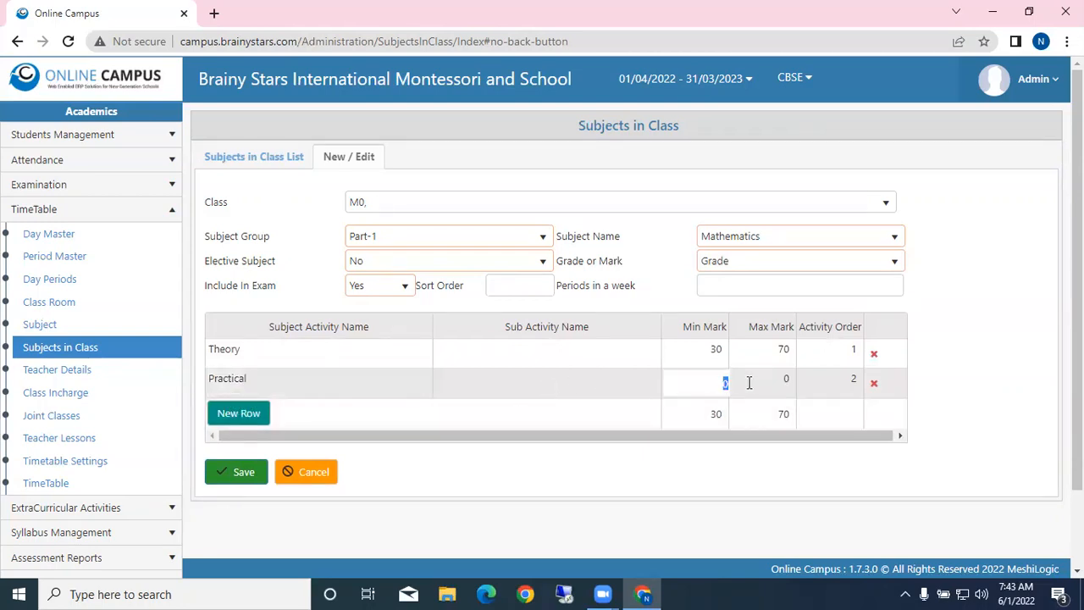
type("10")
left_click(750, 383)
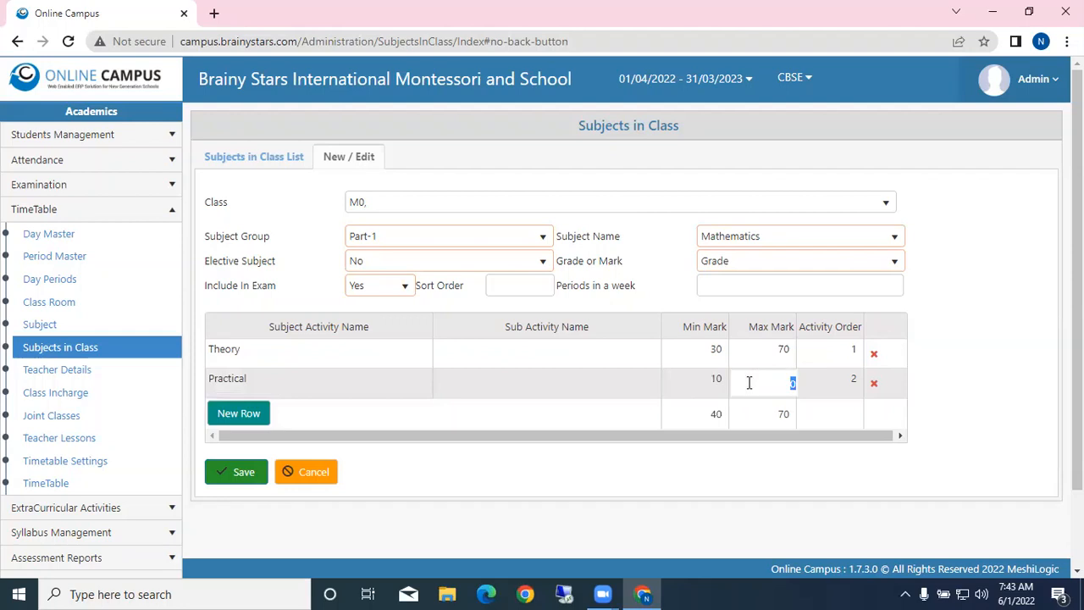
type("30")
left_click(955, 402)
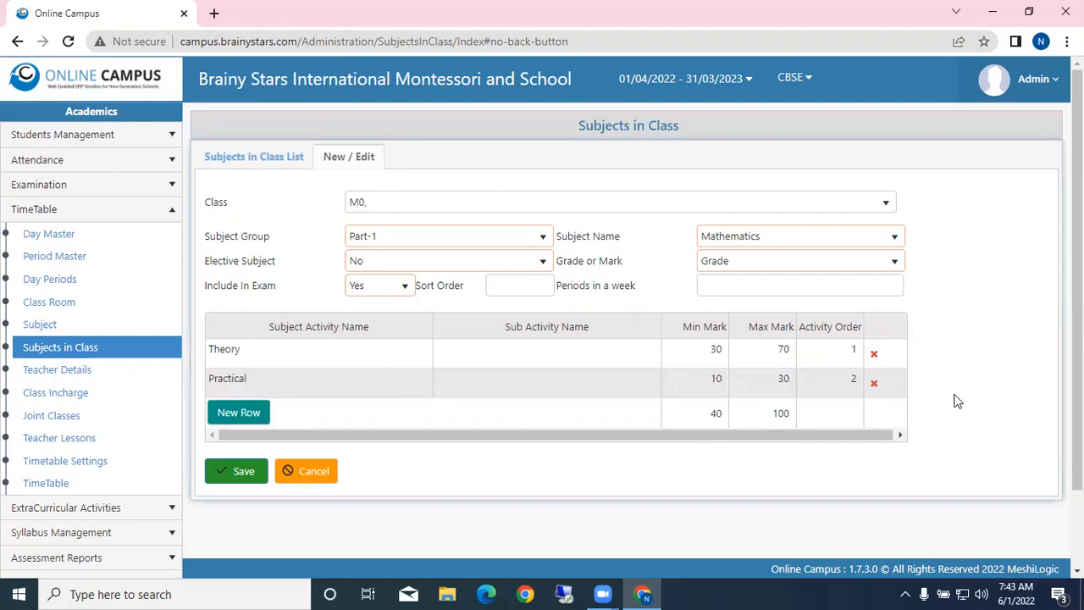
Save the Mathematics entry for class M0 and dismiss the confirmation
left_click(242, 472)
left_click(242, 473)
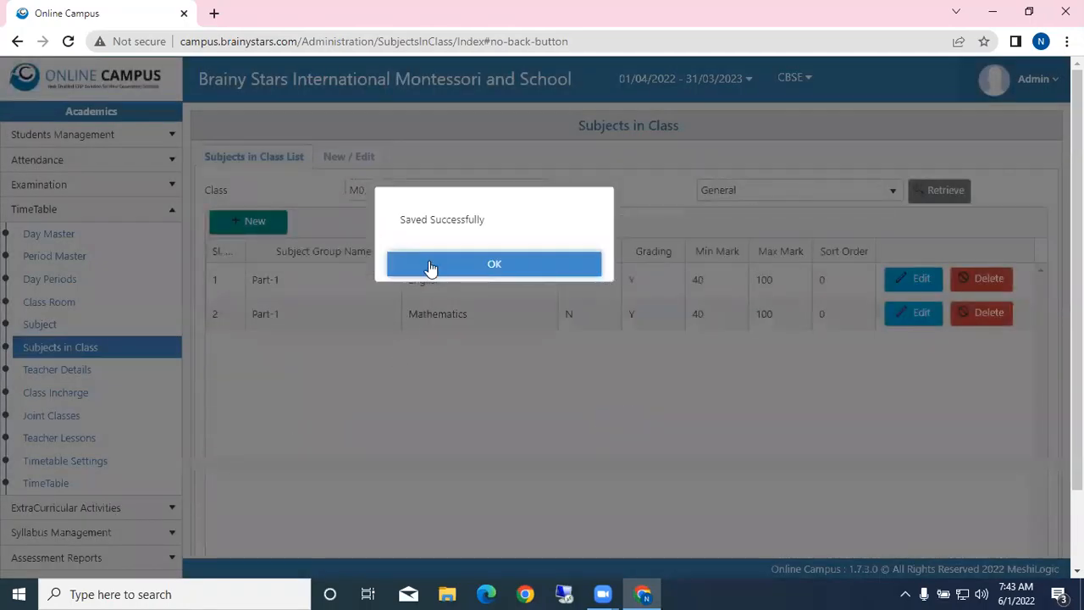
left_click(430, 268)
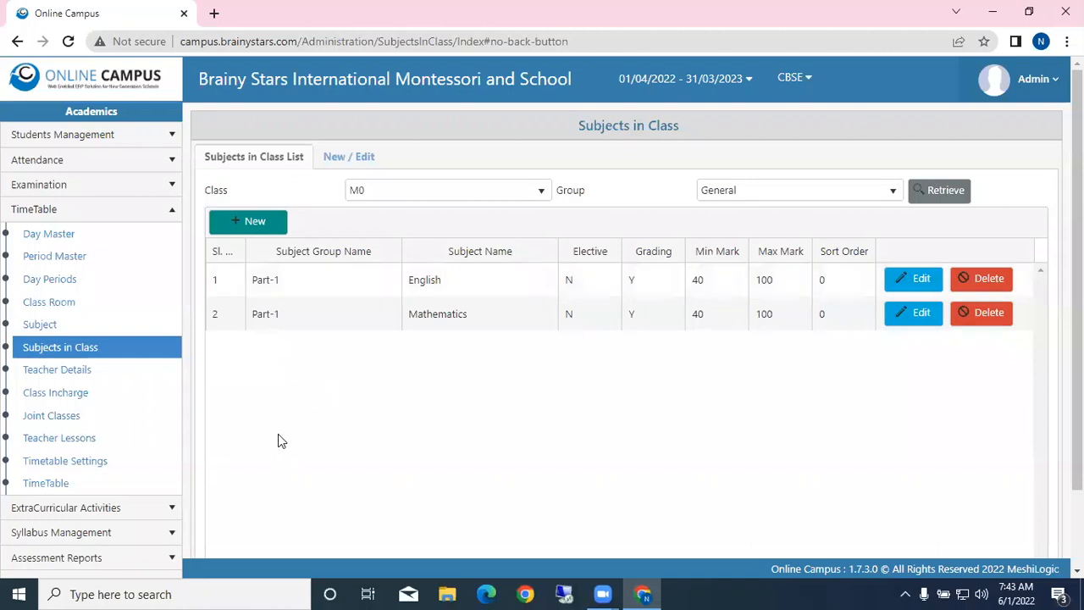
Reopen Subjects in Class and retrieve the subject list for class M0 in the General group
left_click(41, 185)
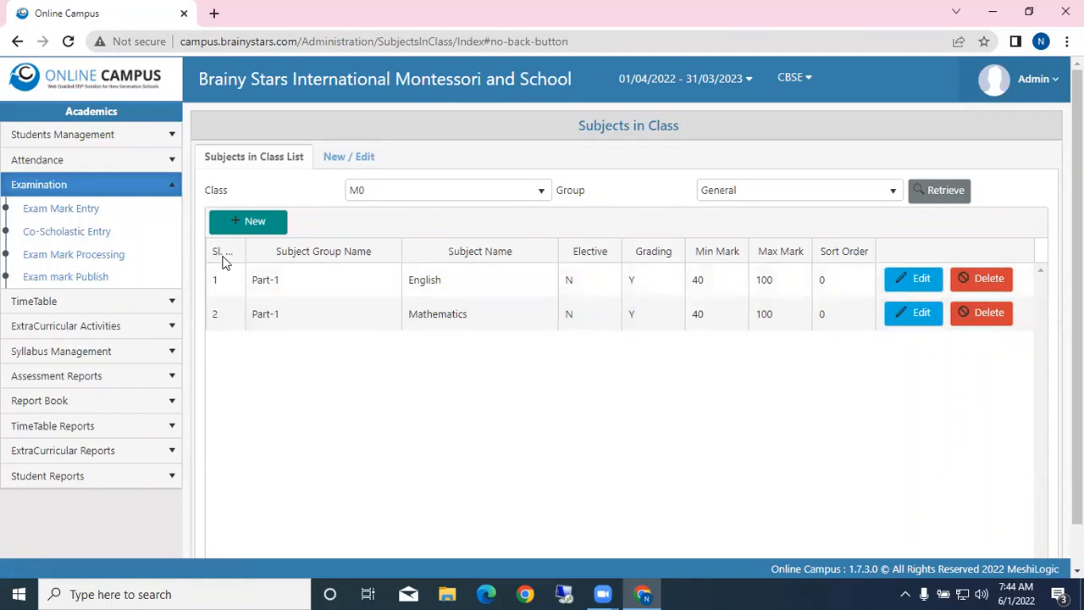
left_click(76, 302)
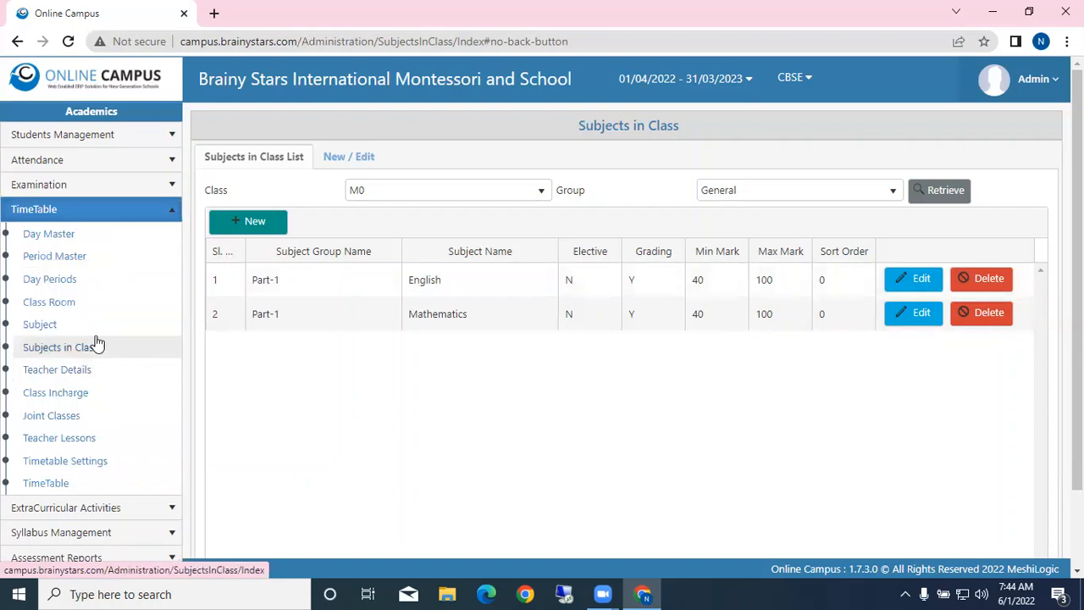
left_click(108, 353)
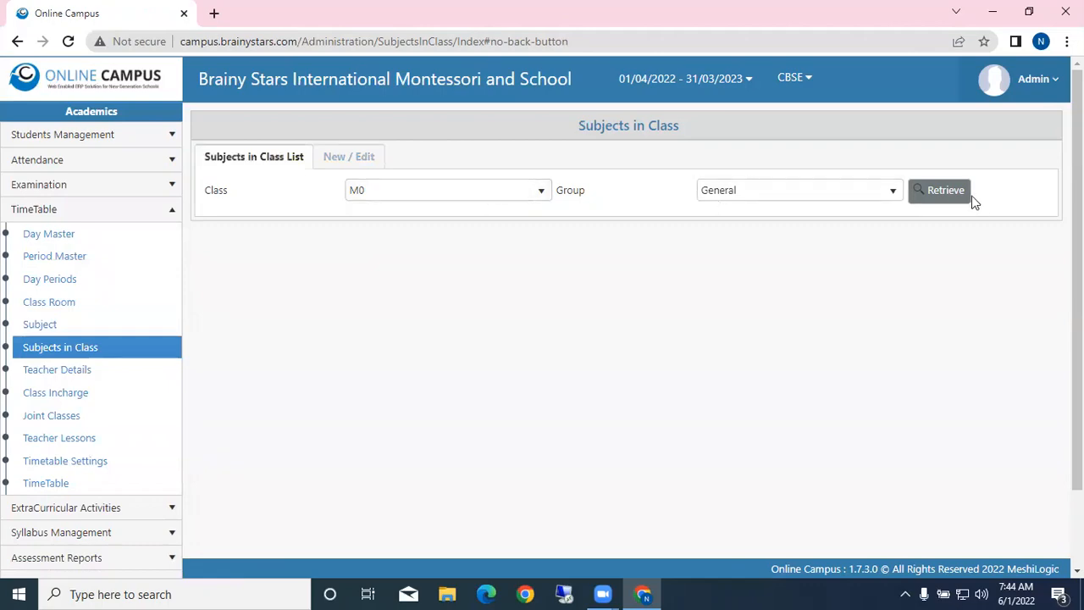
left_click(941, 195)
Switch the class to M1 and retrieve its subject list for the General group
left_click(465, 191)
scroll(403, 237, "up", 2)
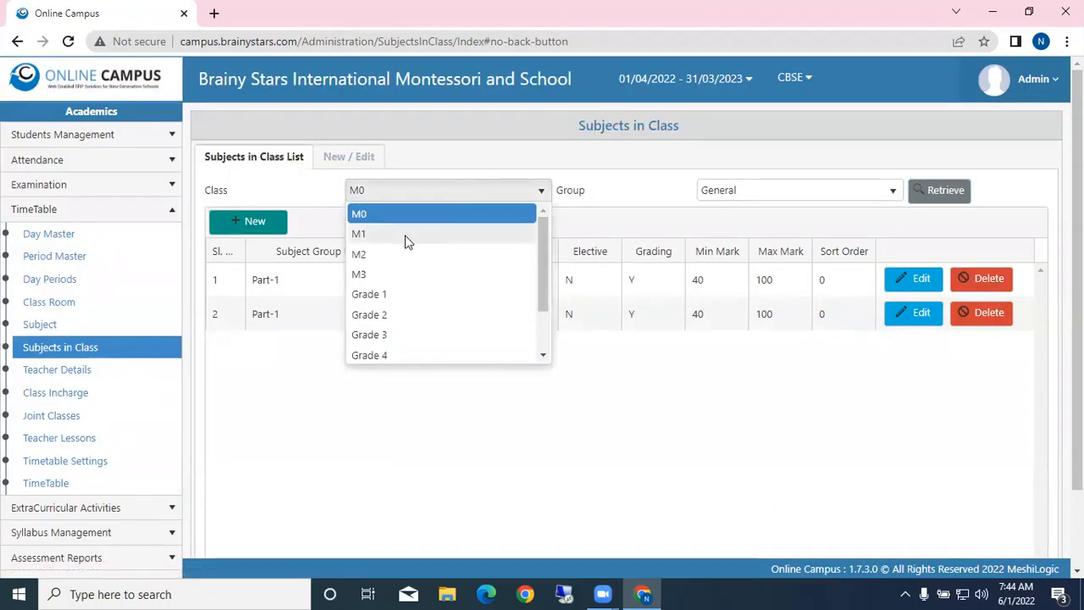
left_click(404, 232)
left_click(945, 192)
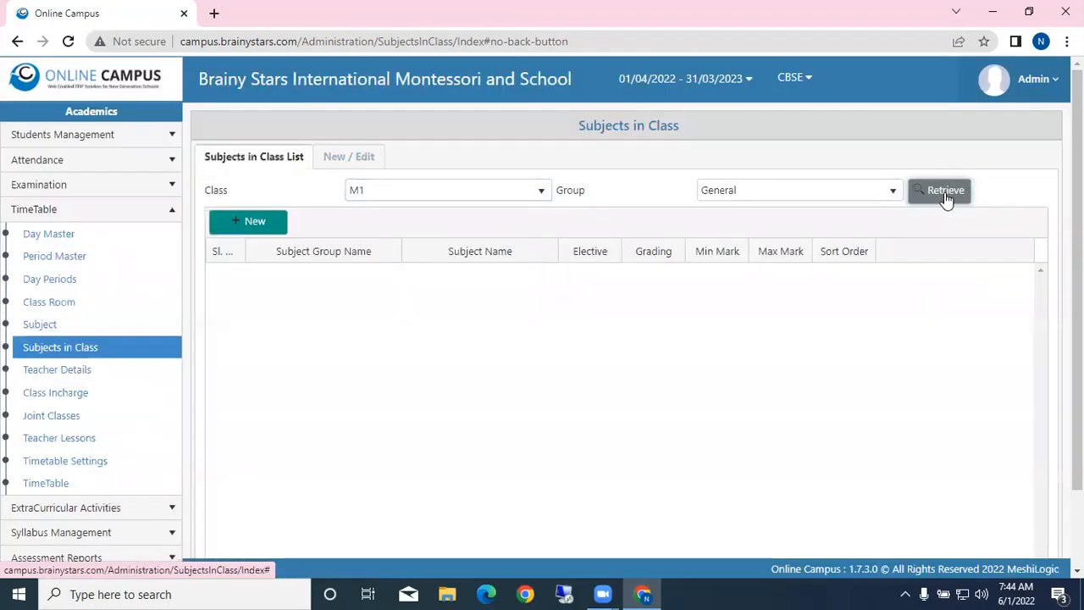
Start a new subject entry for M1 and extend it to classes M2, M3 and Grade 1 through Grade 7
left_click(250, 222)
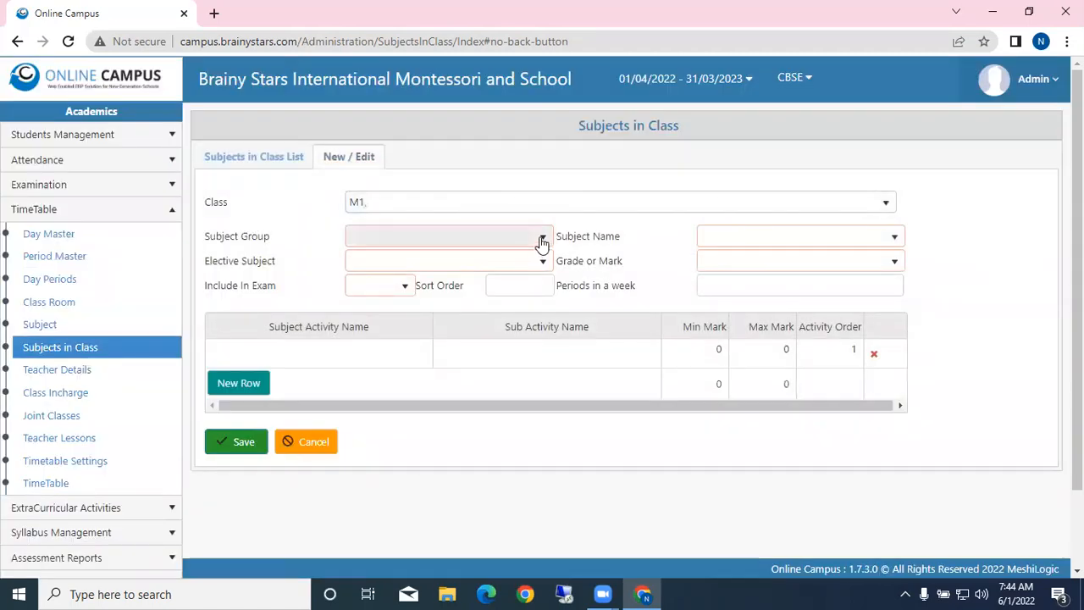
left_click(616, 214)
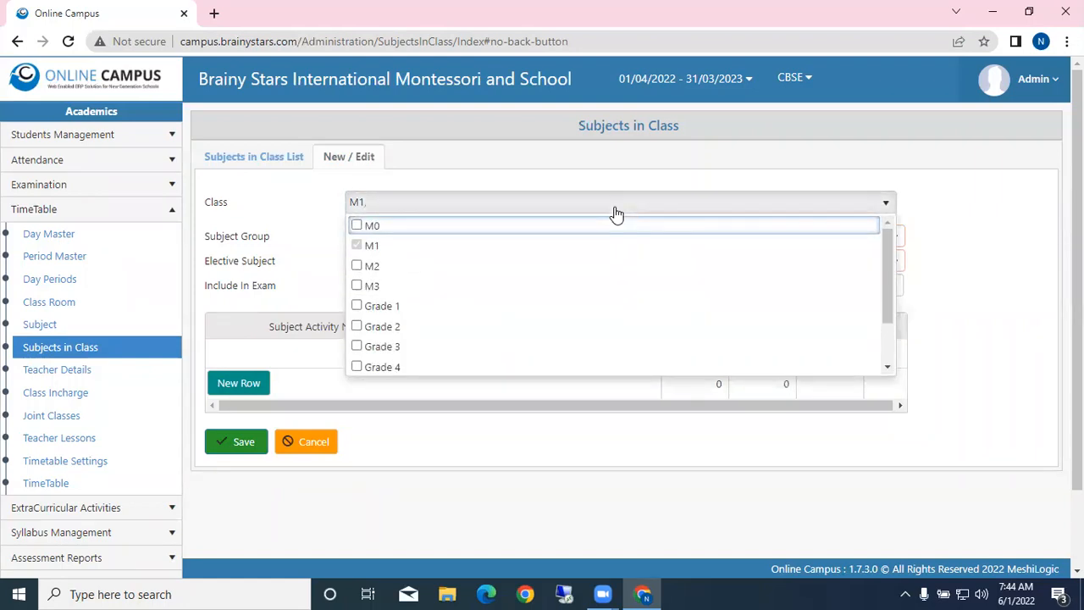
left_click(357, 266)
left_click(357, 285)
left_click(356, 306)
left_click(356, 326)
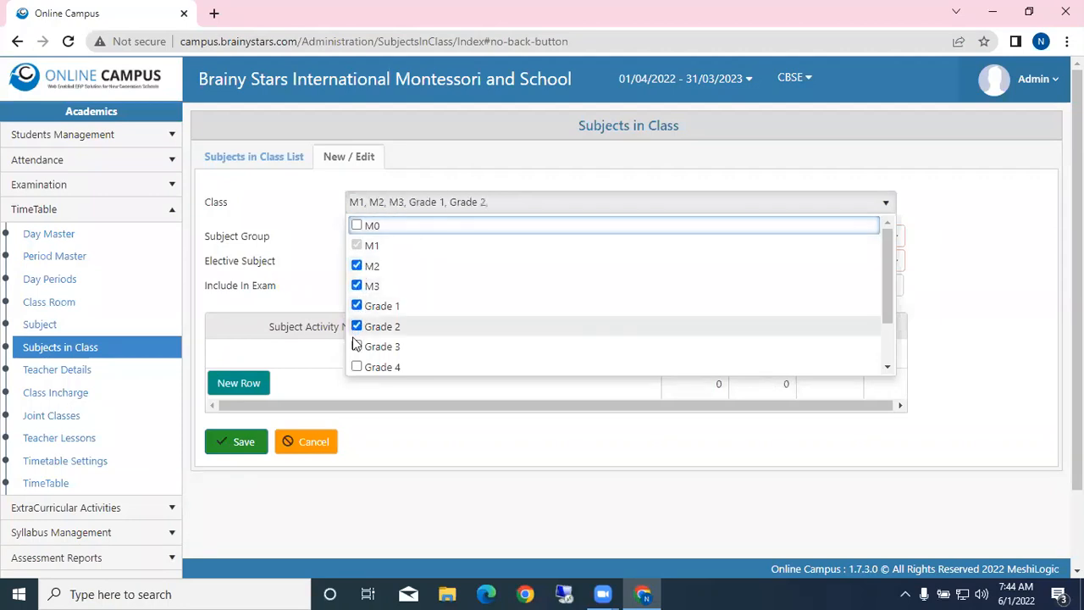
left_click(357, 347)
left_click(357, 366)
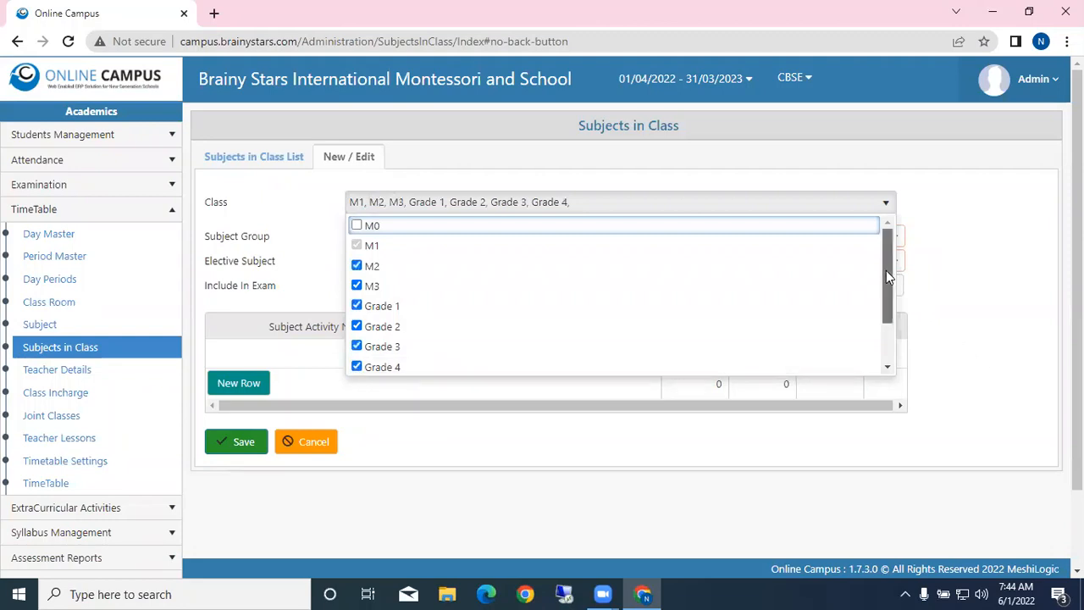
left_click_drag(886, 272, 880, 330)
left_click(357, 325)
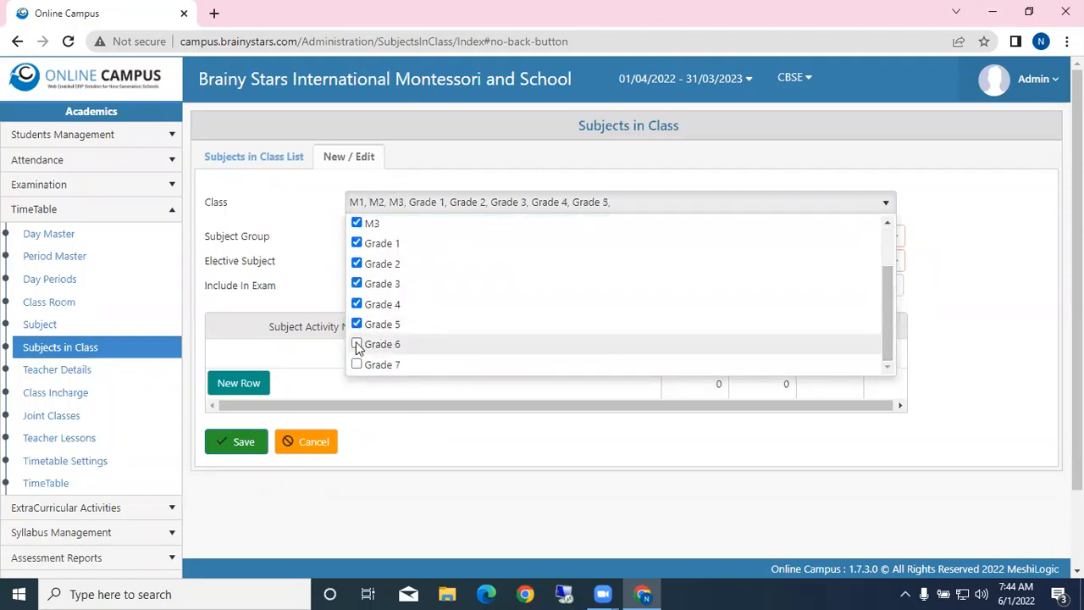
left_click(357, 344)
left_click(356, 366)
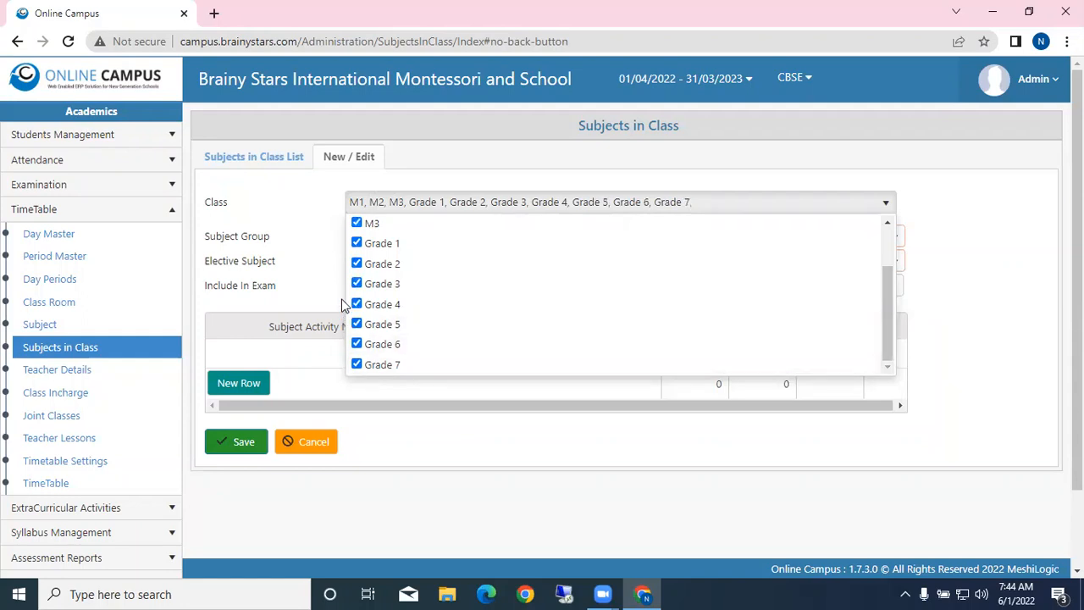
left_click(298, 206)
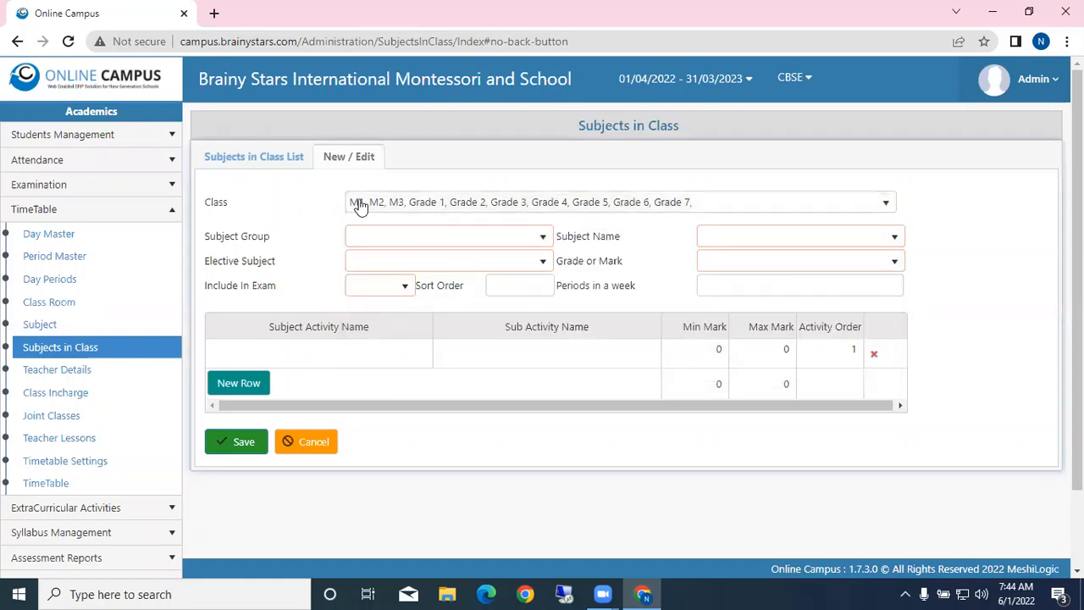
Set the new entry's subject group to Part-1 and its subject name to English
left_click(404, 239)
left_click(396, 259)
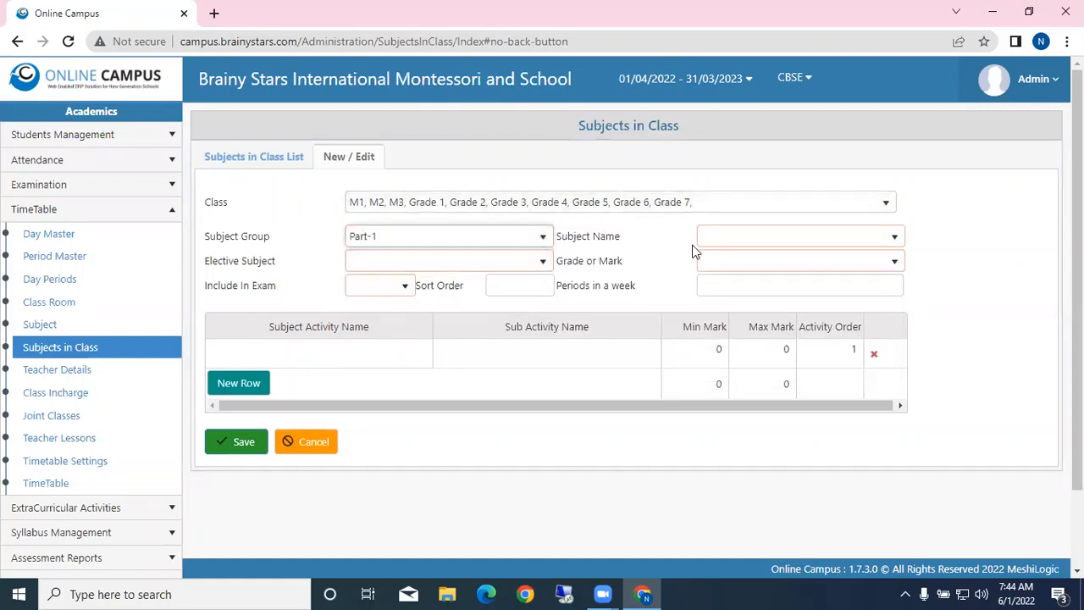
left_click(736, 249)
left_click(734, 259)
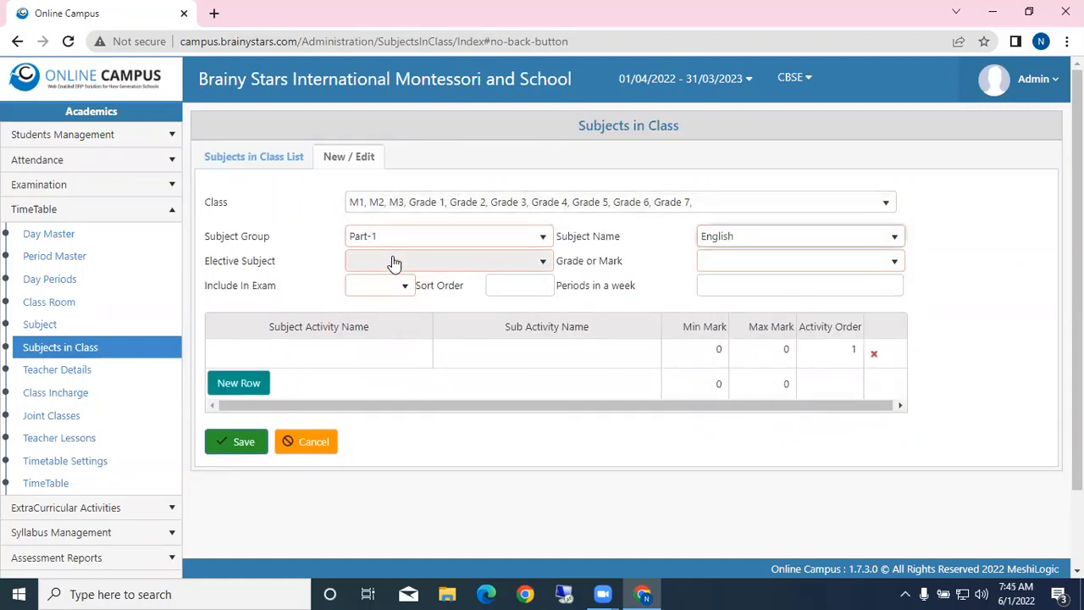
Set the English entry's elective subject to No, its grade or mark type to Grade, and include in exam to Yes
left_click(392, 261)
left_click(380, 284)
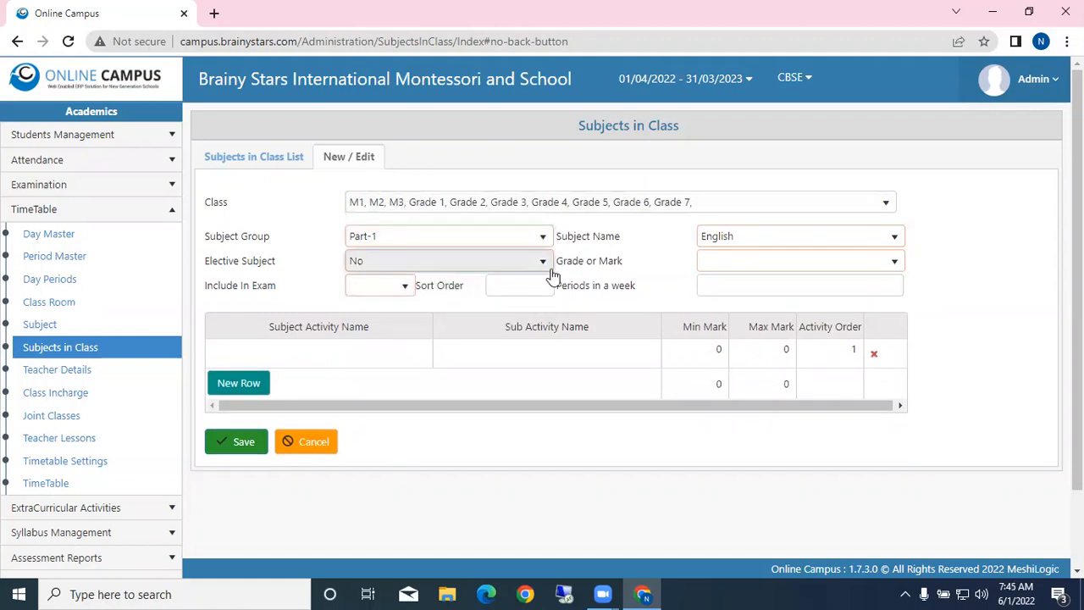
left_click(712, 263)
left_click(722, 287)
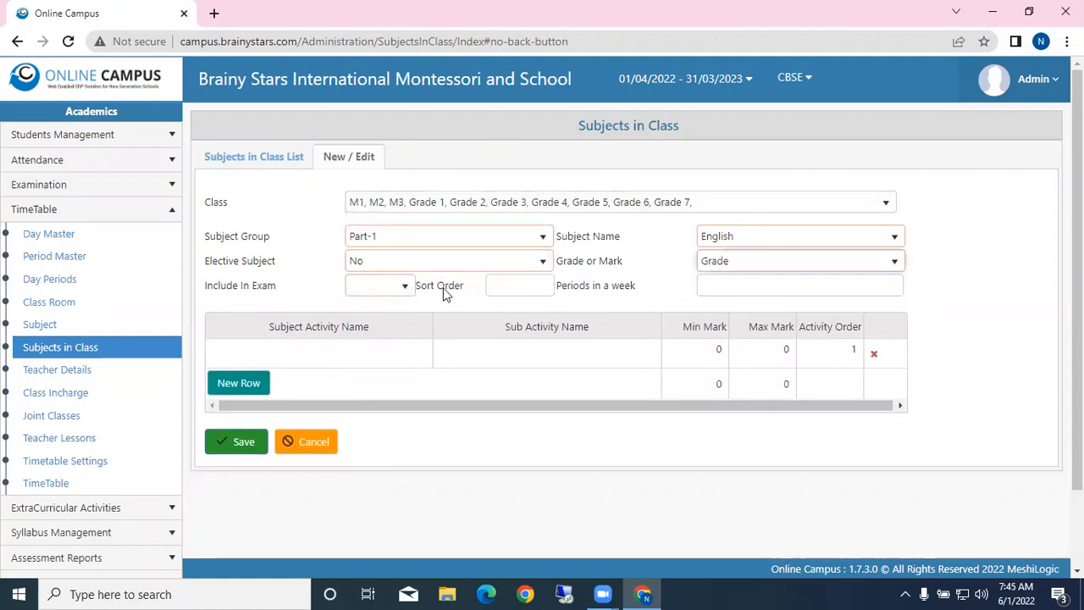
left_click(389, 288)
left_click(358, 332)
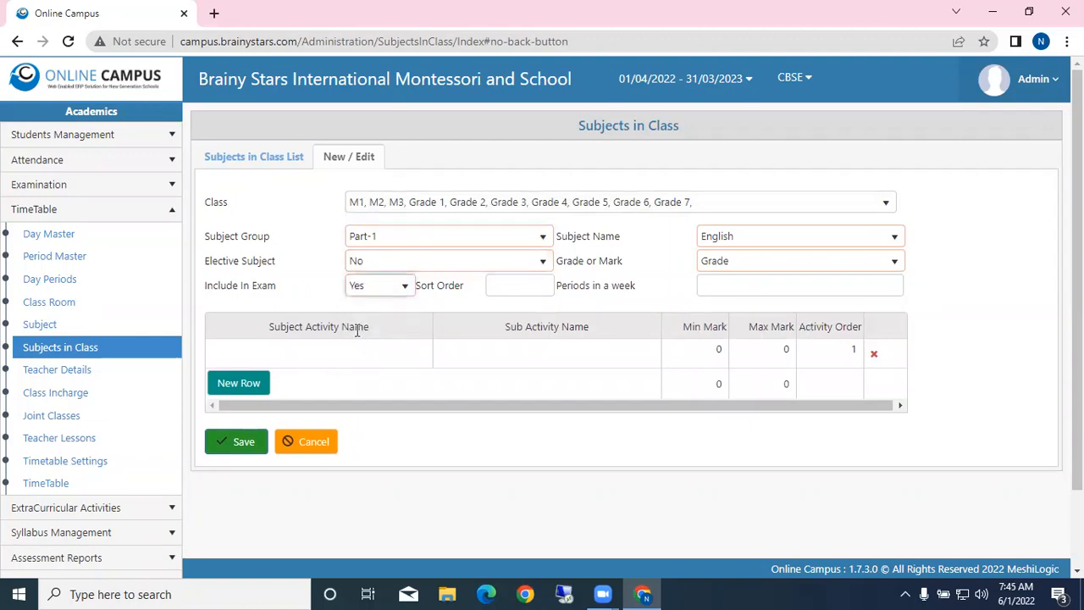
Enter Theory as the English entry's first activity, with minimum mark 30 and maximum mark 70
left_click(345, 353)
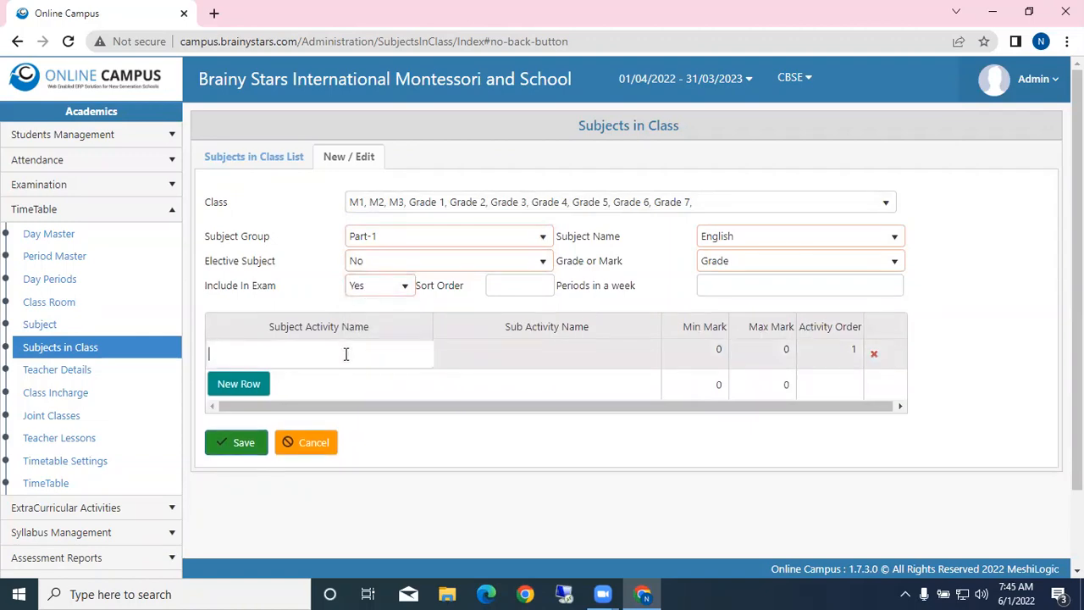
type("th")
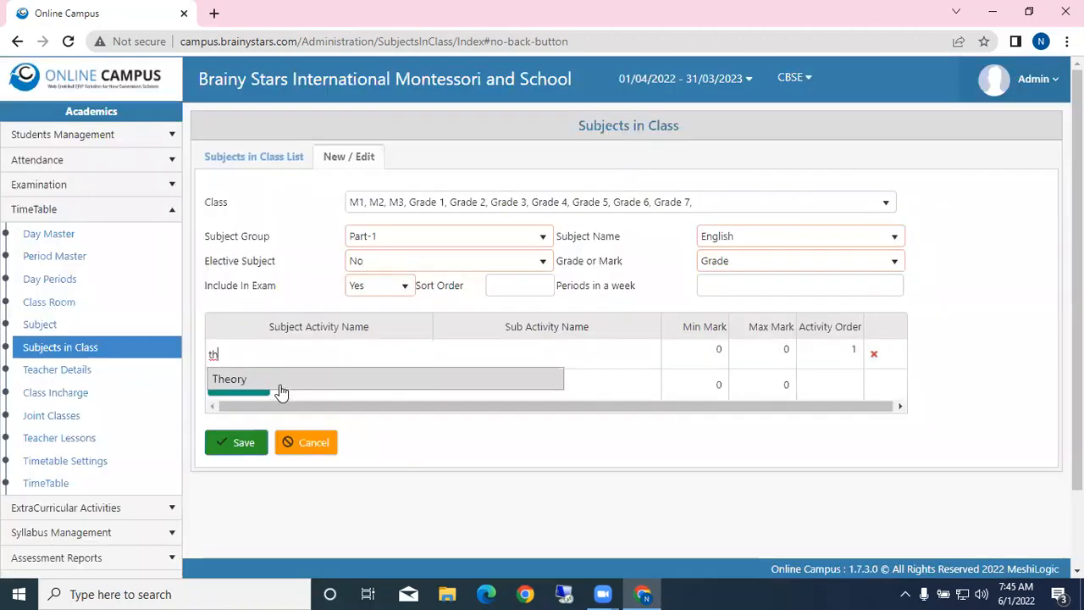
left_click(278, 383)
left_click(678, 351)
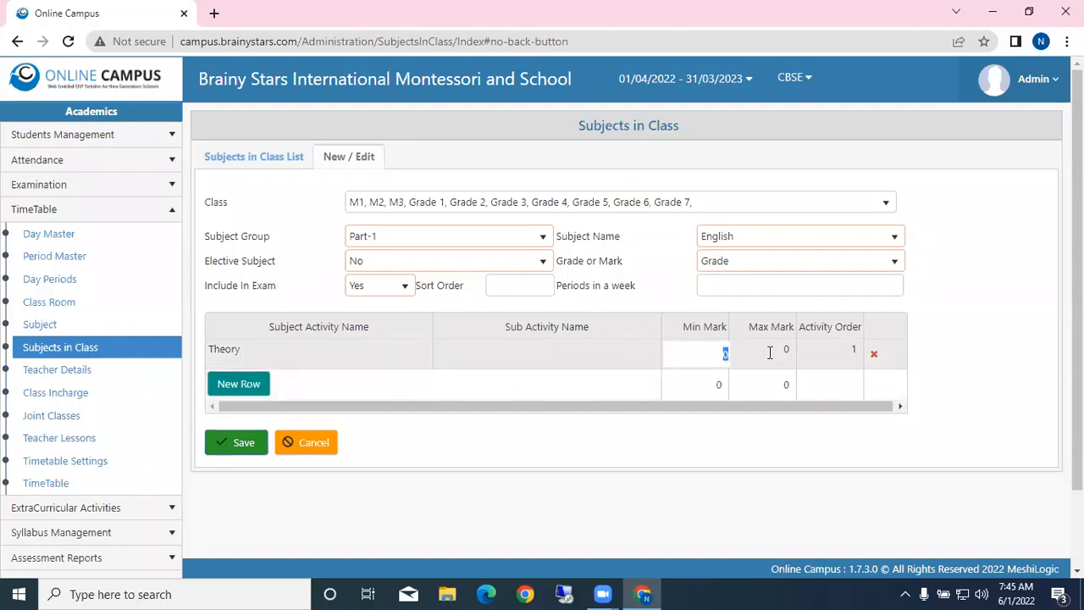
type("30")
left_click(769, 354)
type("70")
key("Tab")
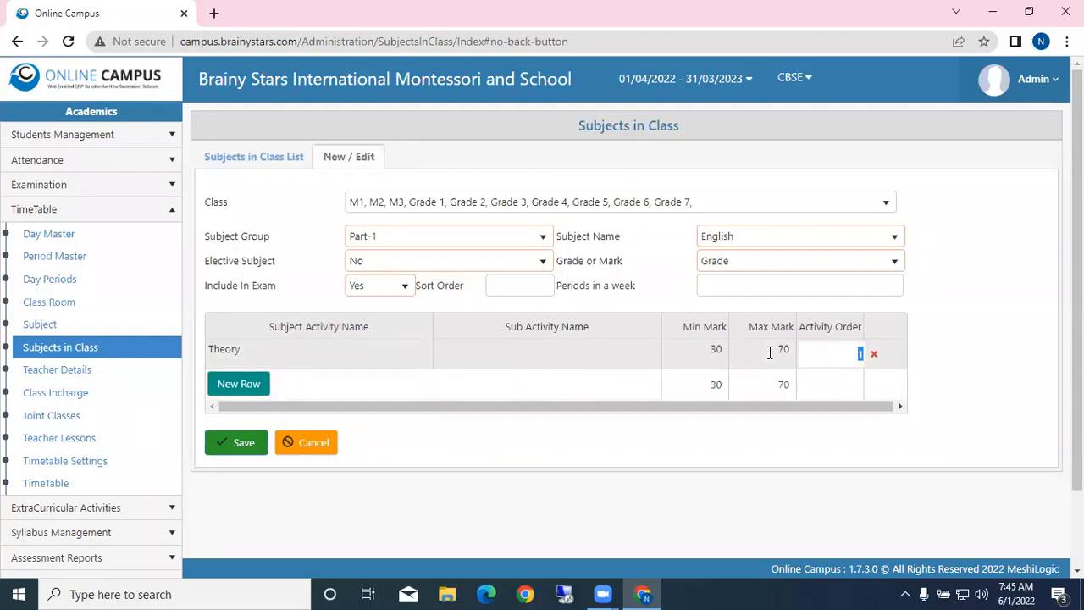
Add a Practical activity row to the English entry with minimum mark 10 and maximum mark 30
left_click(238, 386)
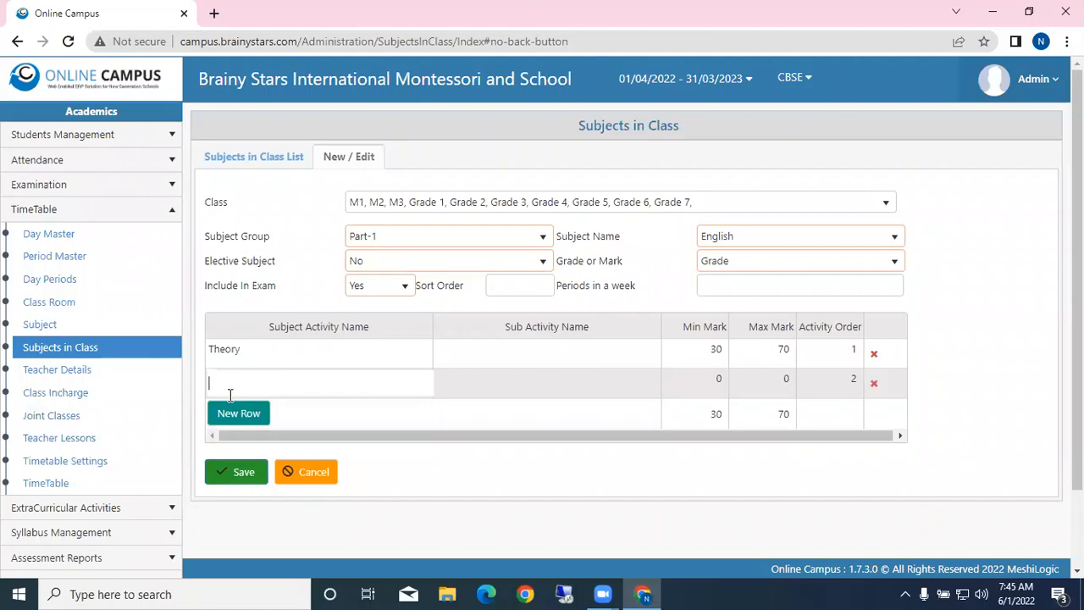
type("pra")
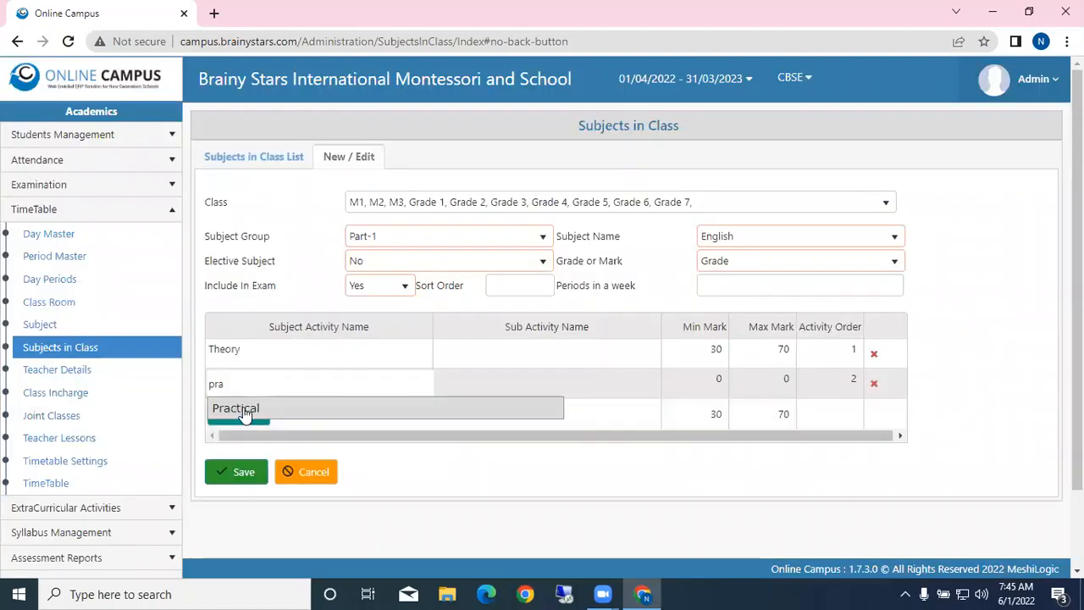
left_click(244, 410)
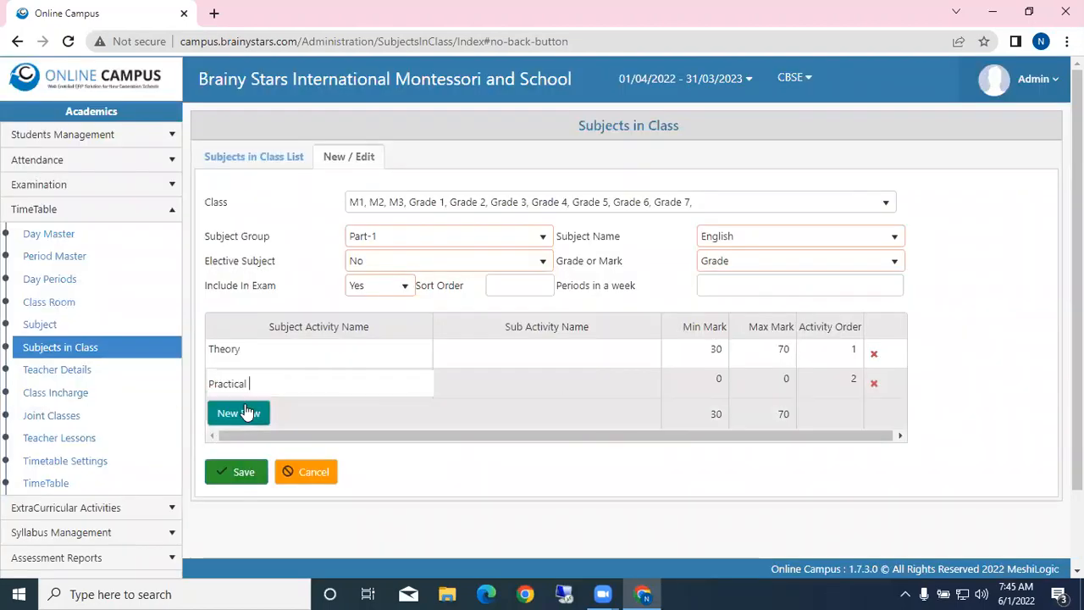
left_click(712, 383)
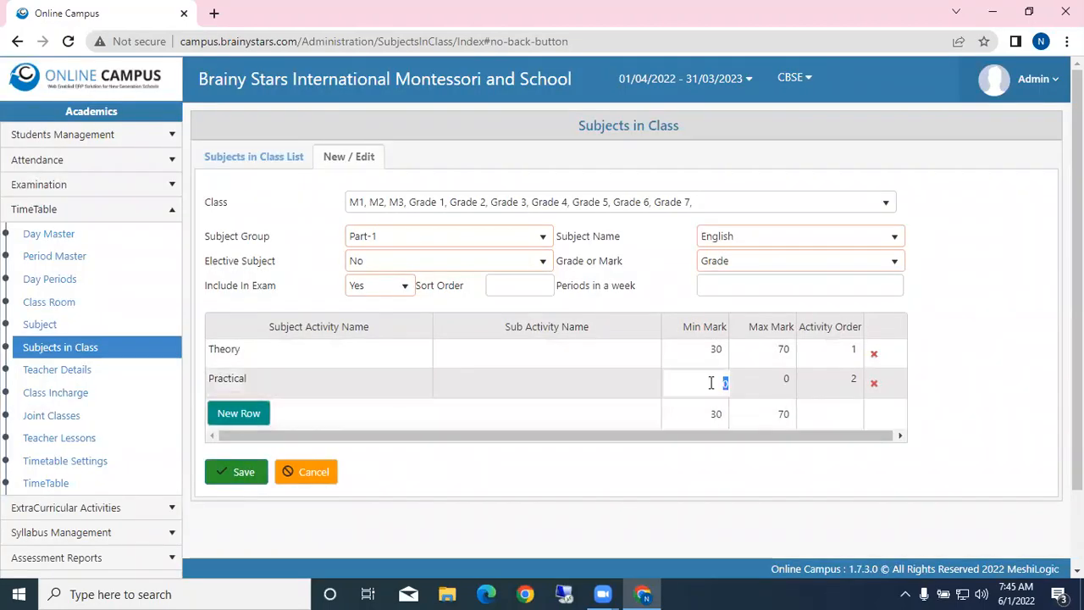
type("10")
key("Tab")
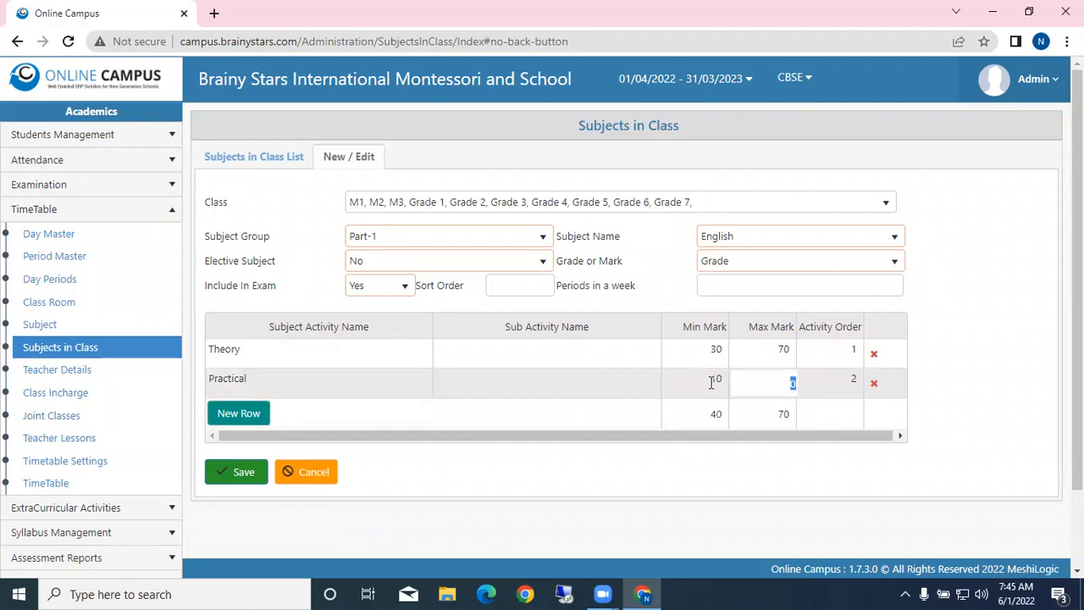
type("30")
left_click(453, 439)
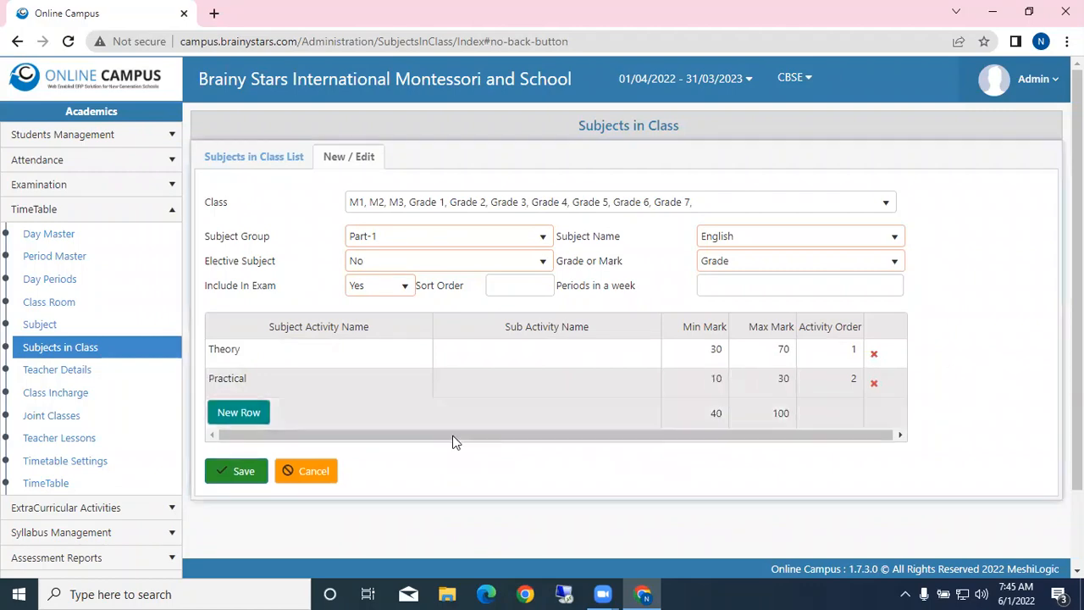
Save the English entry and retrieve the subjects list for class Grade 2 in the General group
left_click(241, 471)
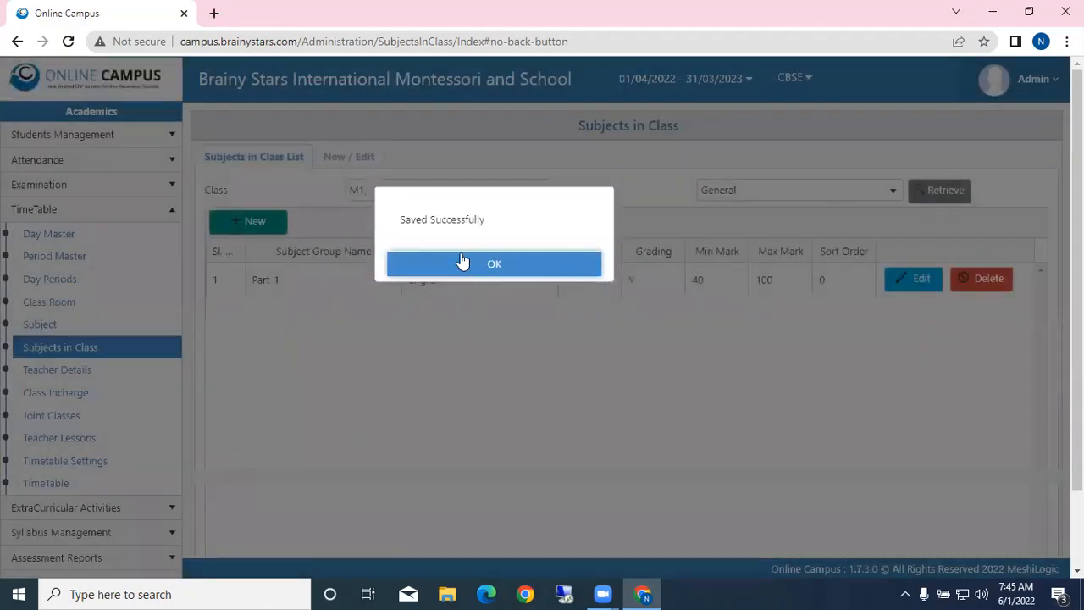
left_click(462, 263)
left_click(448, 190)
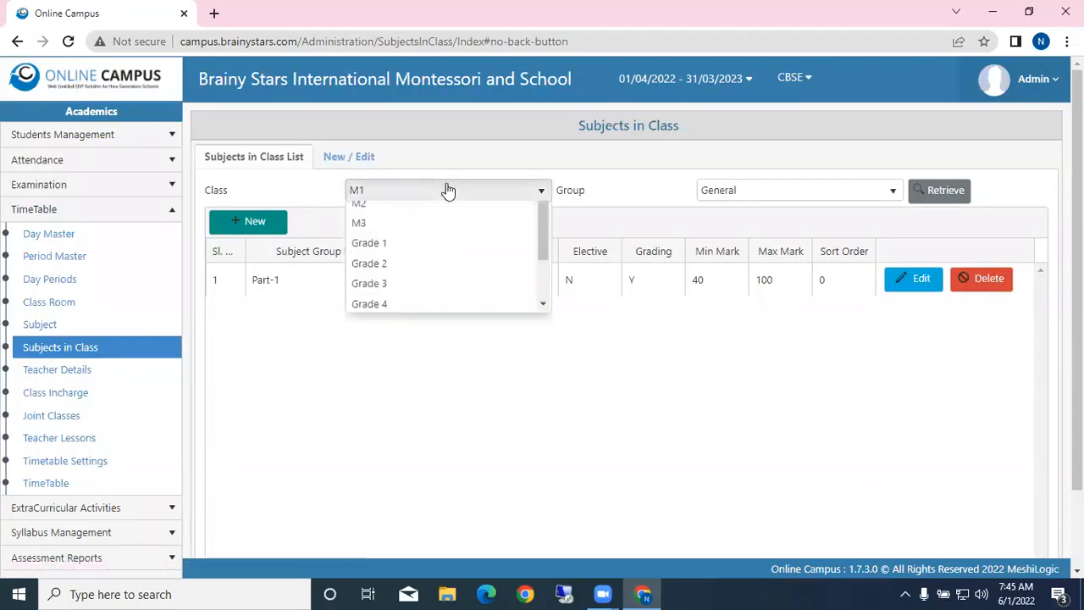
scroll(408, 288, "up", 2)
left_click(408, 310)
left_click(939, 195)
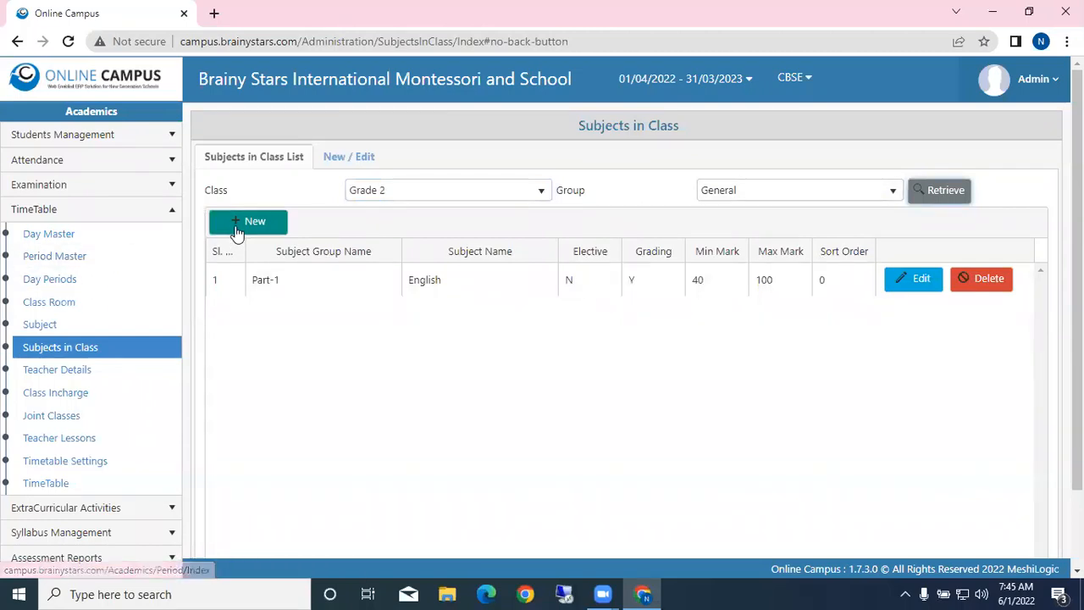
left_click(407, 194)
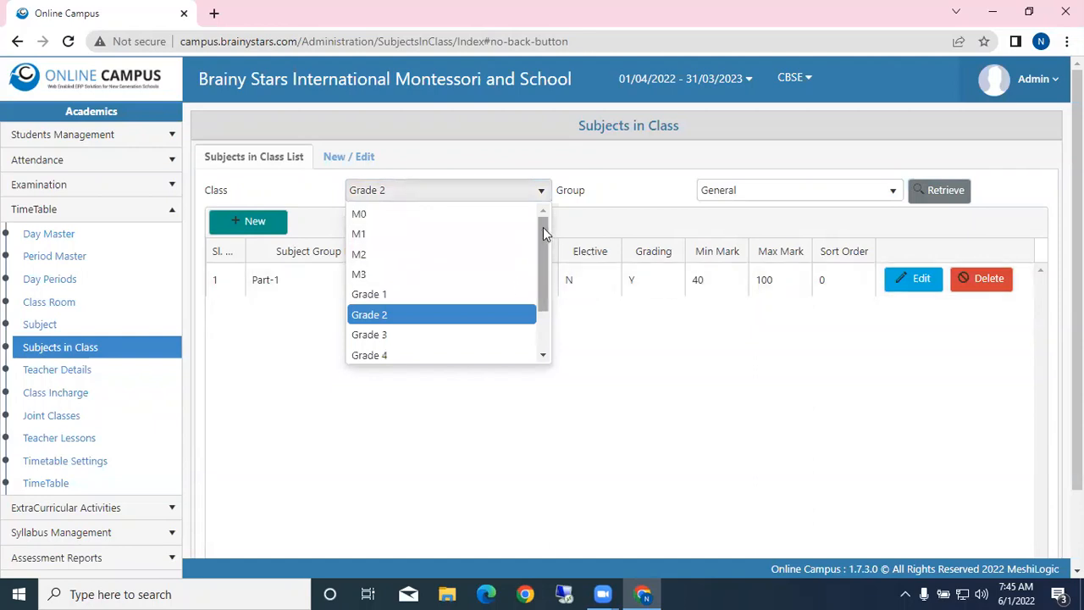
left_click_drag(543, 234, 534, 332)
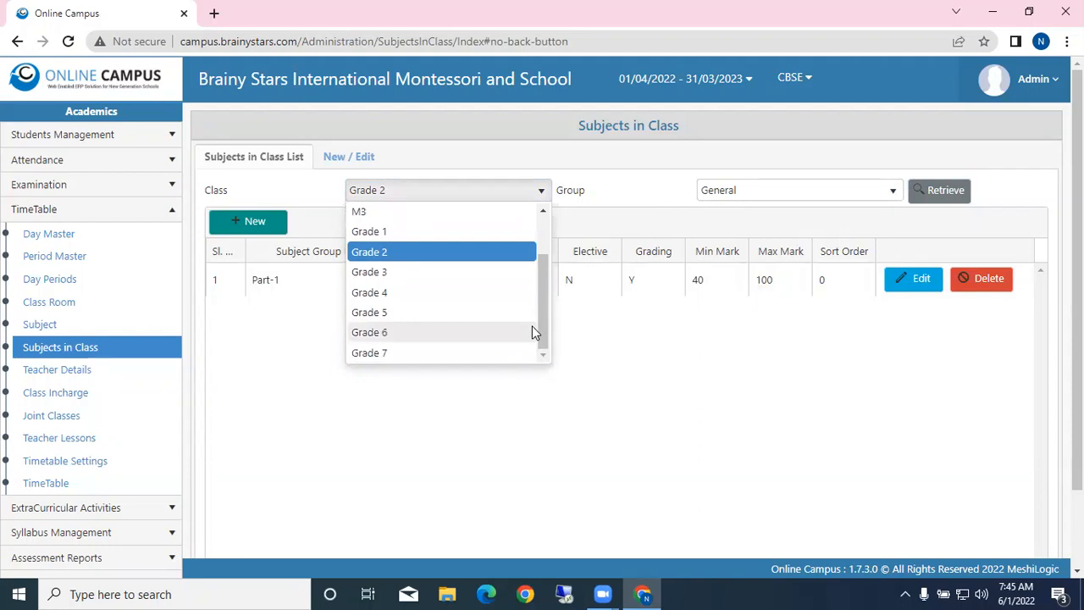
left_click(502, 170)
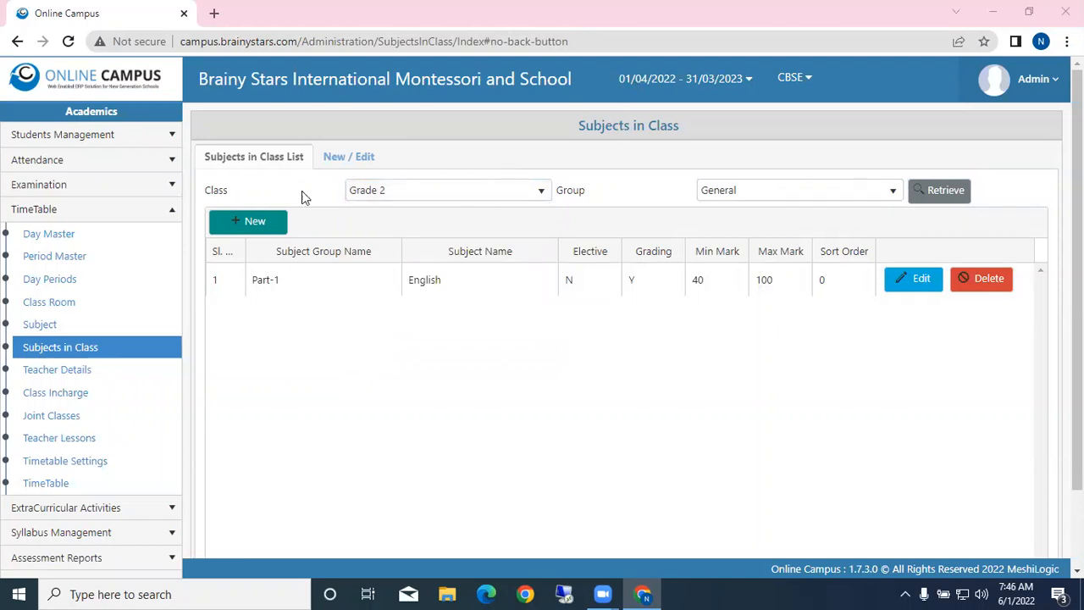
In Teacher Details, set the lessons per week to 40 for the employees with serial numbers 6, 7 and 8
left_click(96, 376)
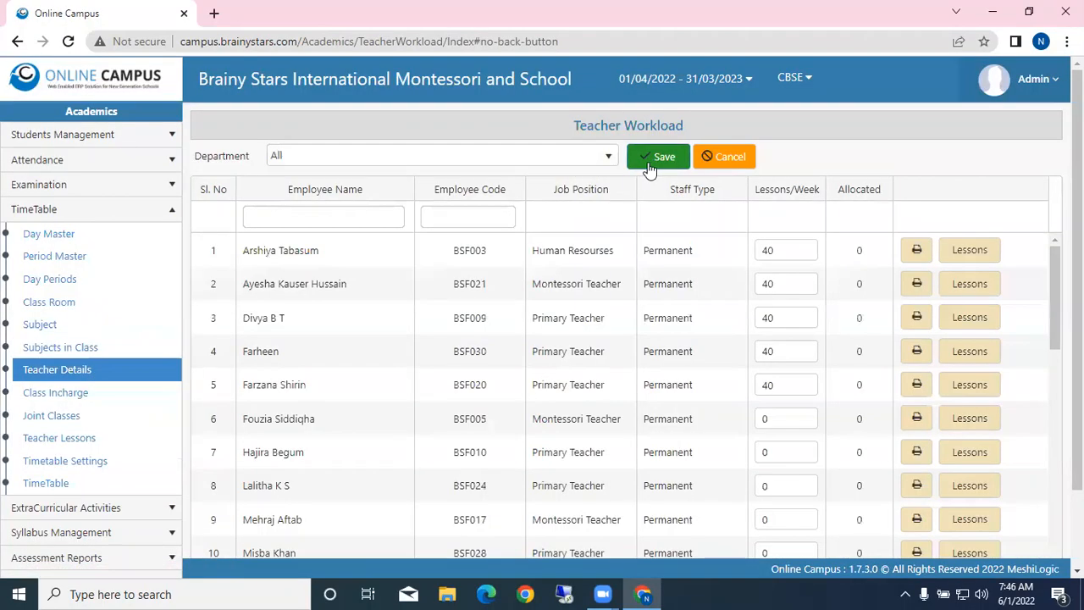
left_click_drag(787, 252, 605, 253)
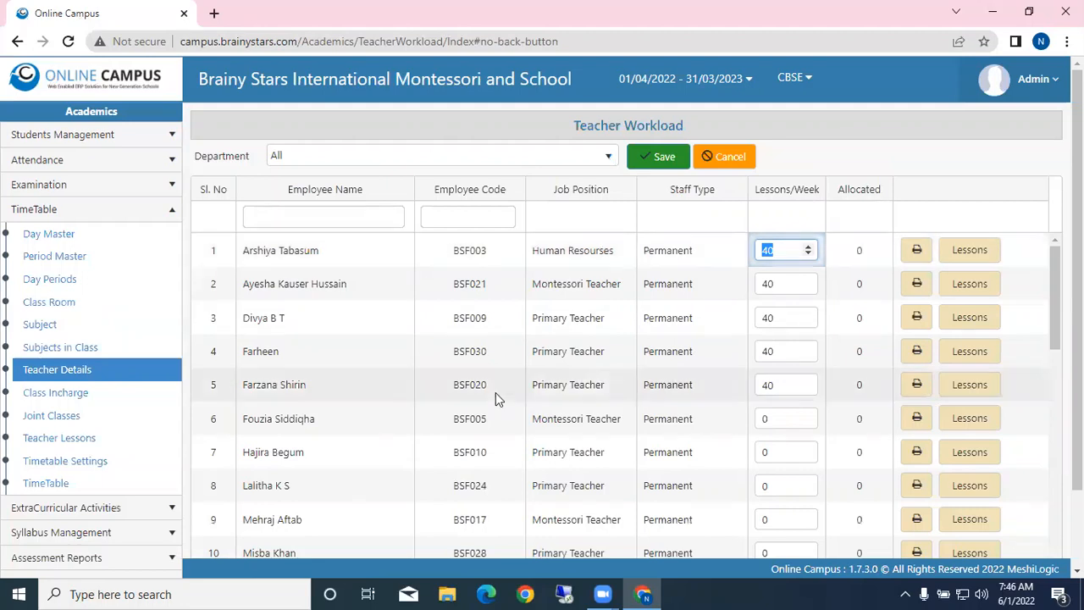
left_click(785, 417)
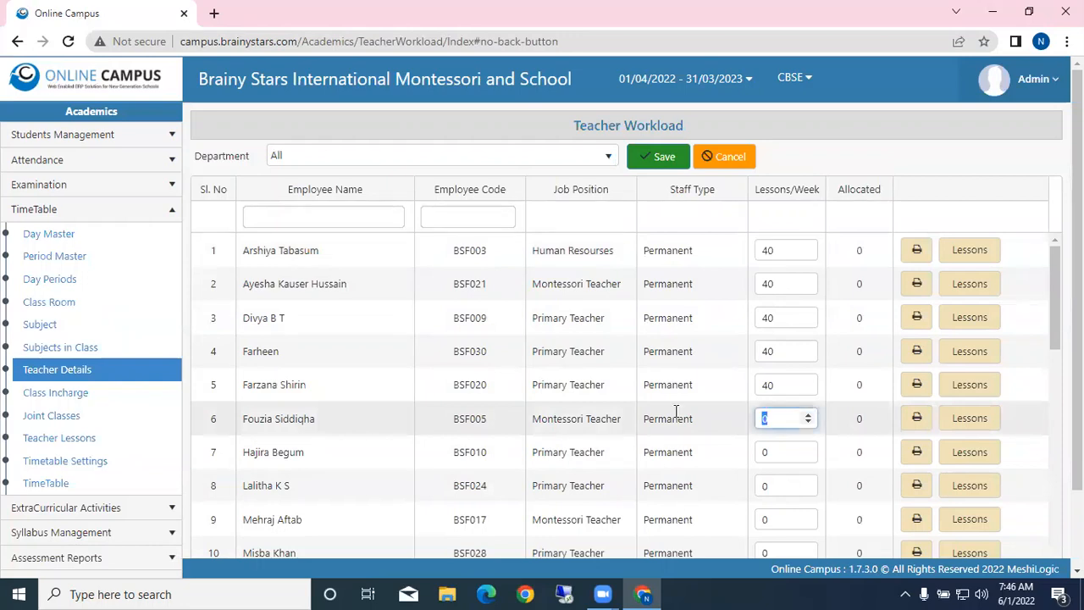
type("40")
key("Tab")
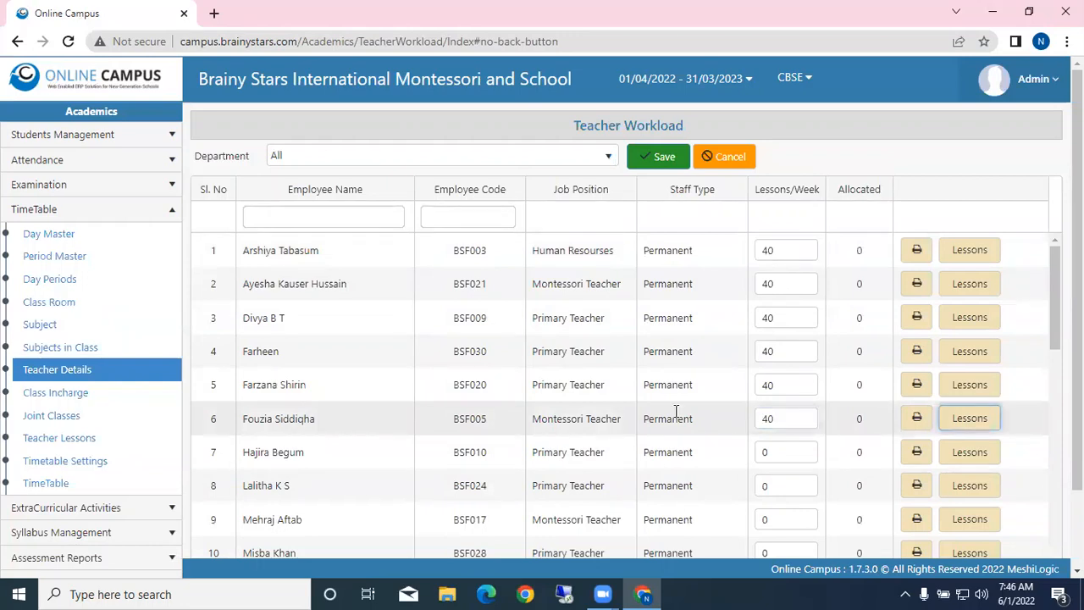
left_click(778, 455)
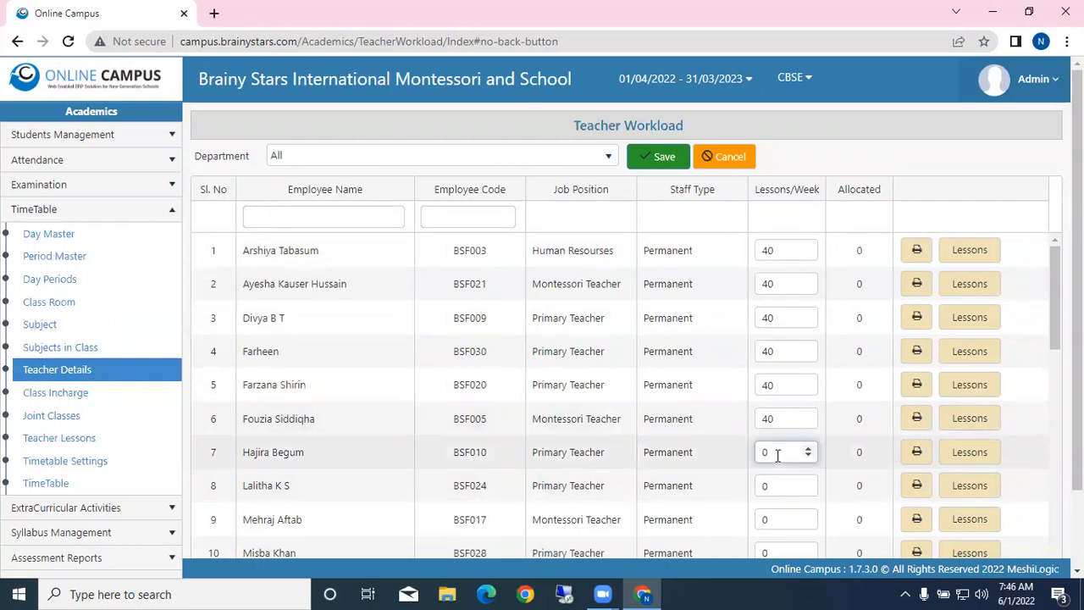
type("40")
left_click(767, 482)
type("40")
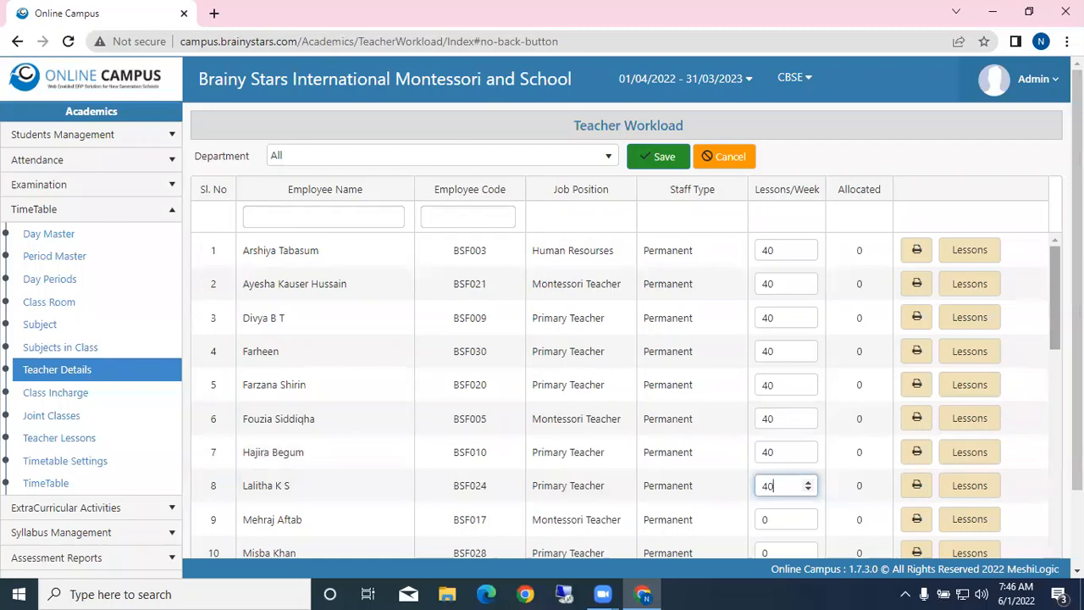
Set the lessons per week to 40 for the employees with serial numbers 9 and 10
scroll(1041, 288, "down", 2)
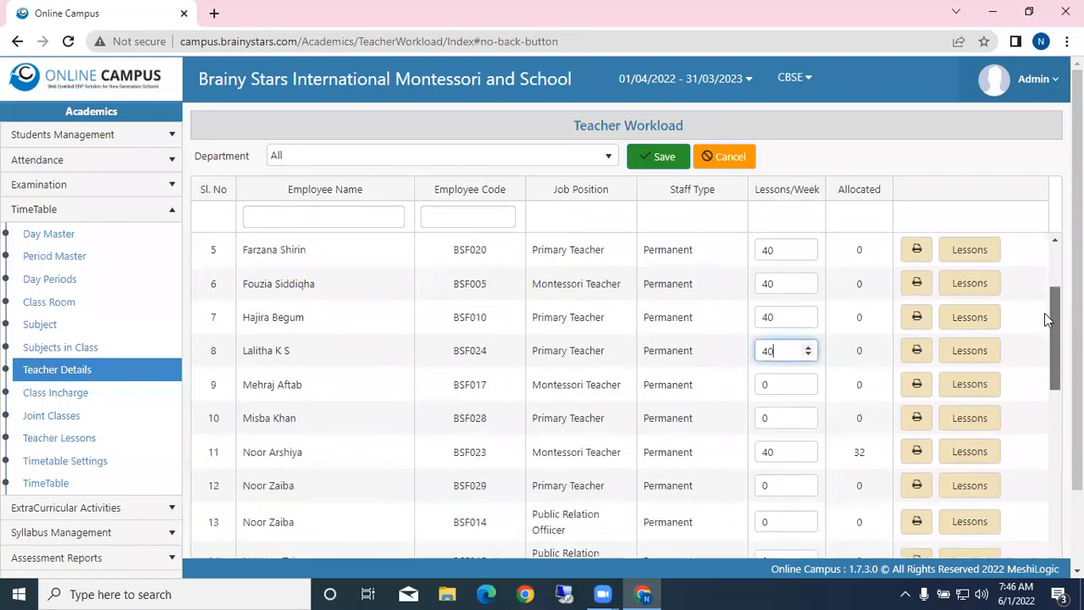
left_click(787, 383)
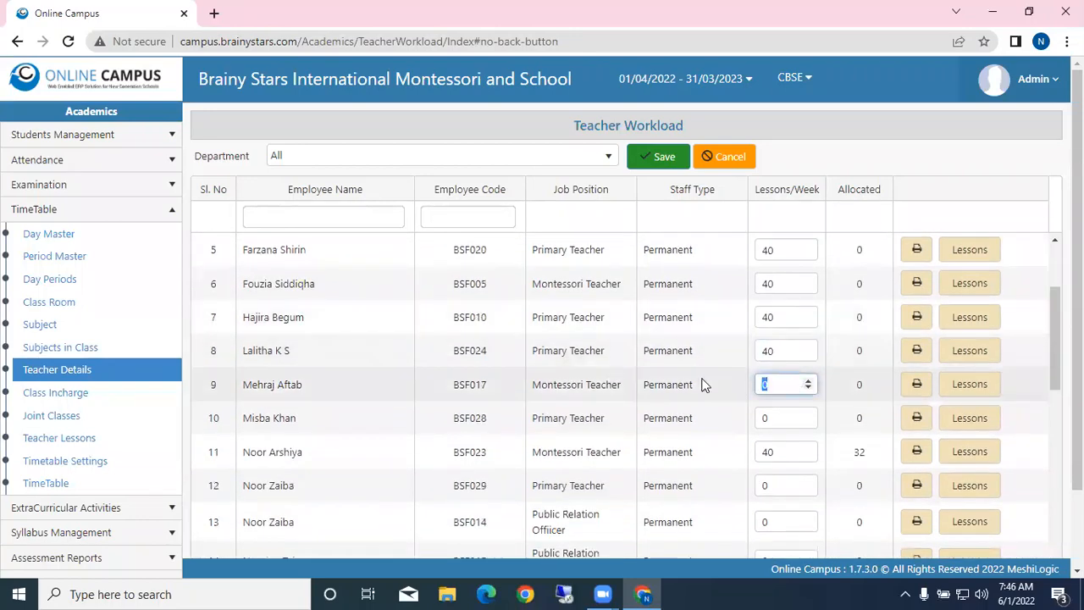
type("40")
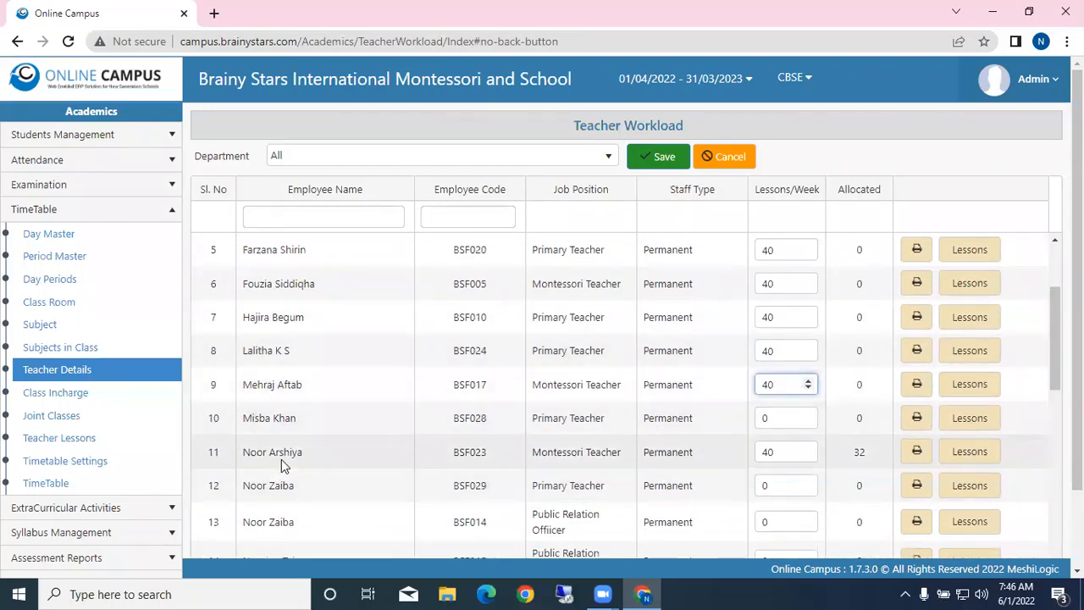
left_click(783, 417)
type("30")
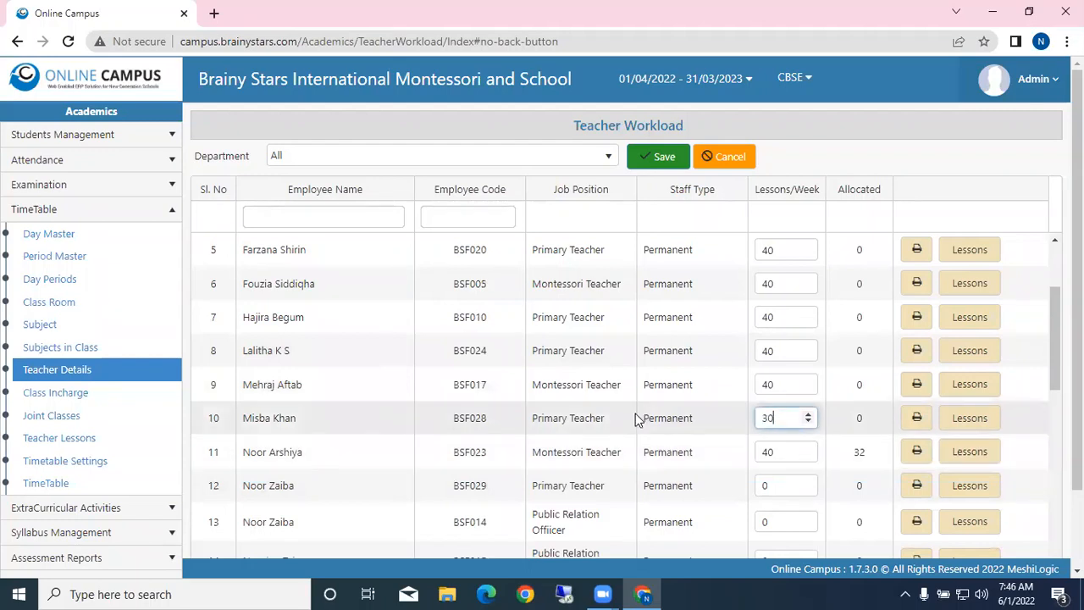
key("ctrl+a")
type("40")
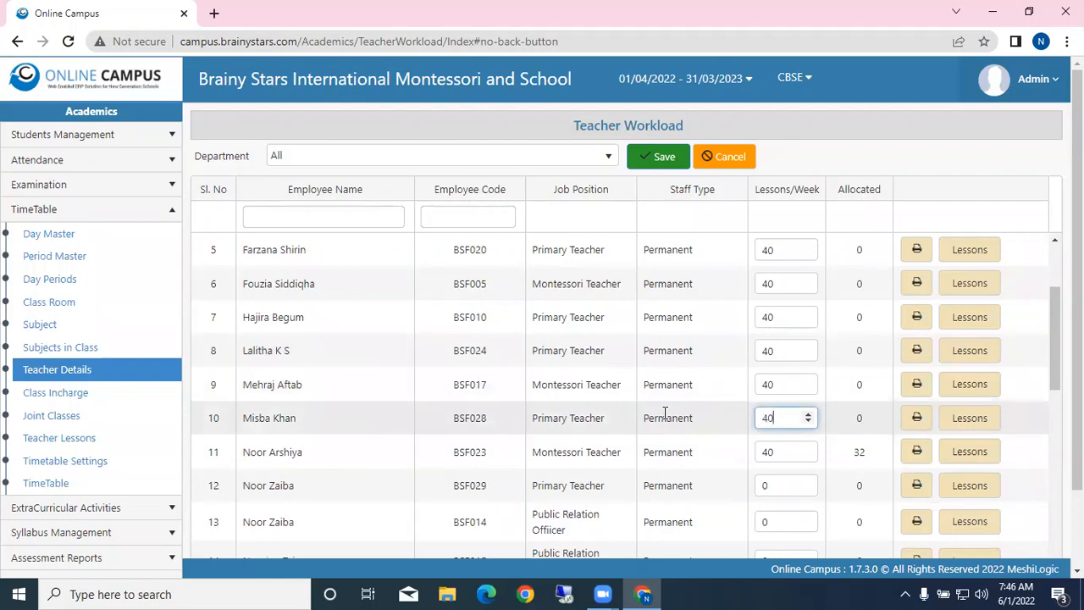
Set the lessons per week to 40 for the employees with serial numbers 12, 13 and 14, and save the teacher workload
left_click(796, 487)
type("40")
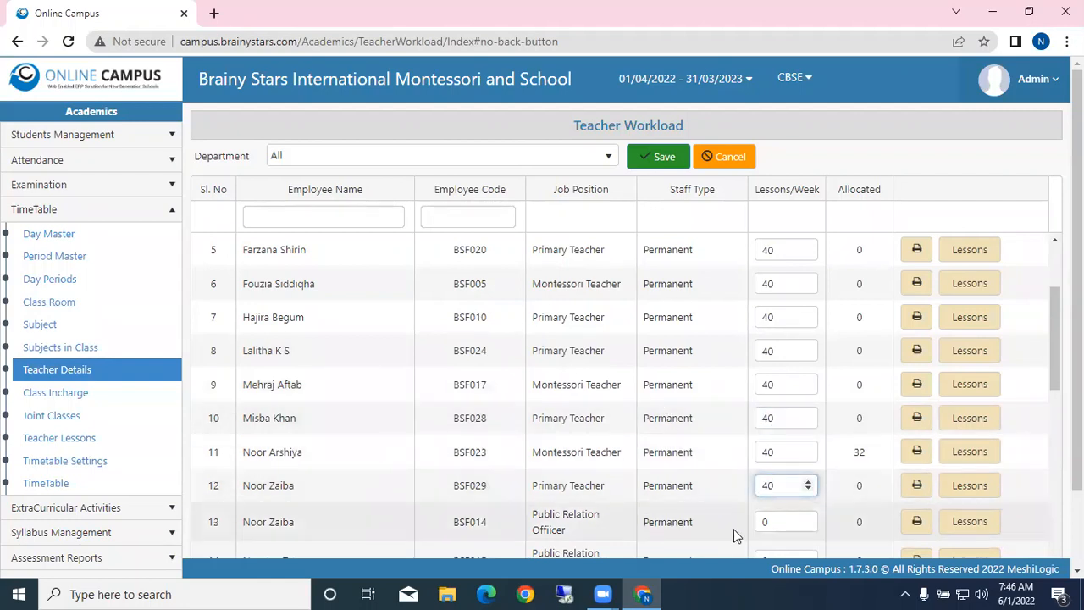
left_click(772, 523)
type("40")
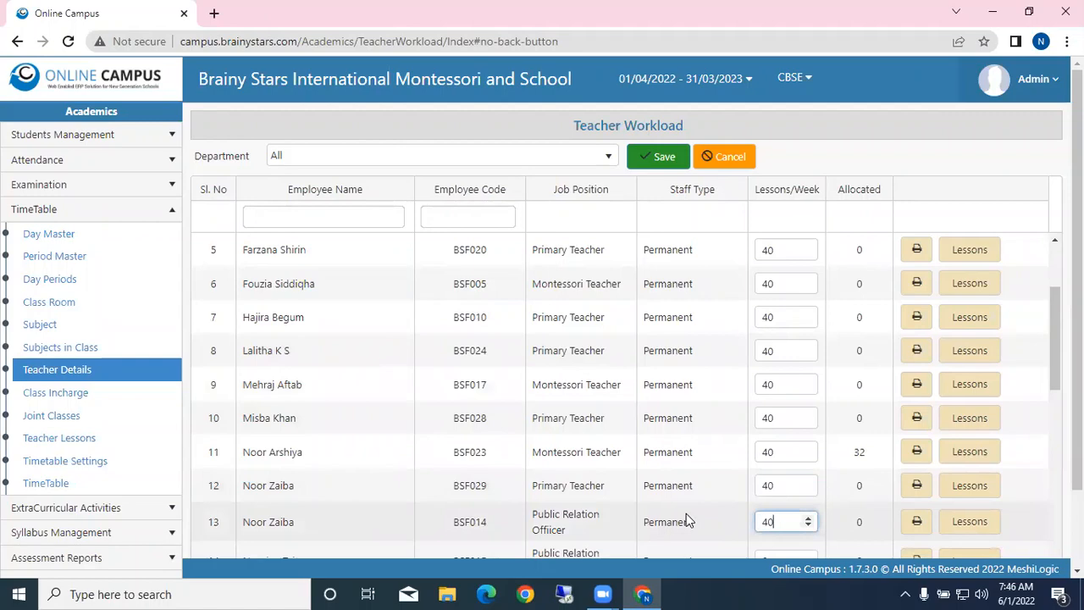
scroll(881, 481, "down", 2)
key("Tab")
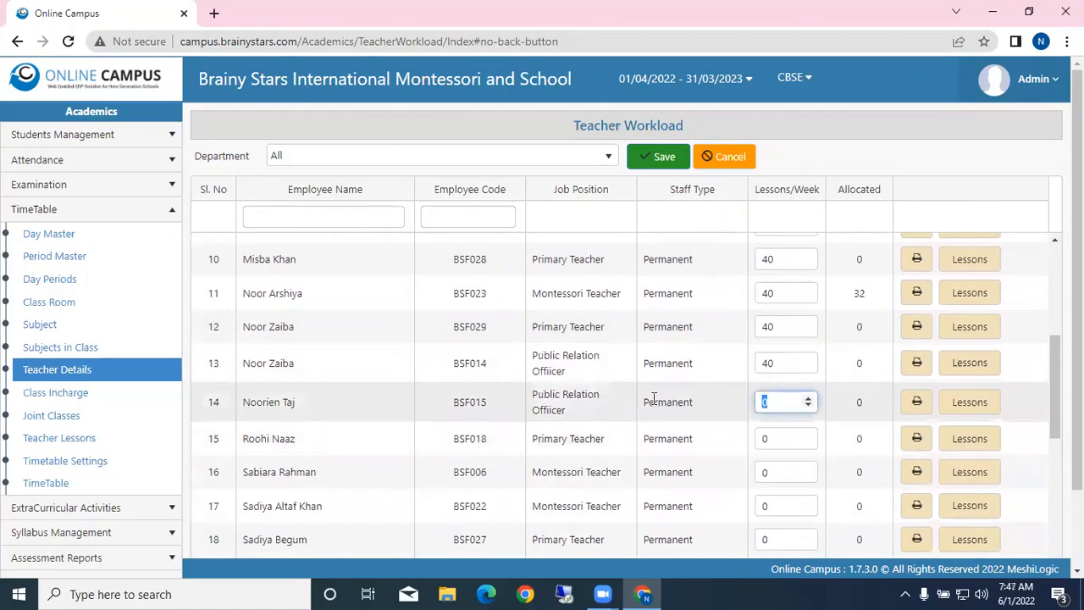
type("40")
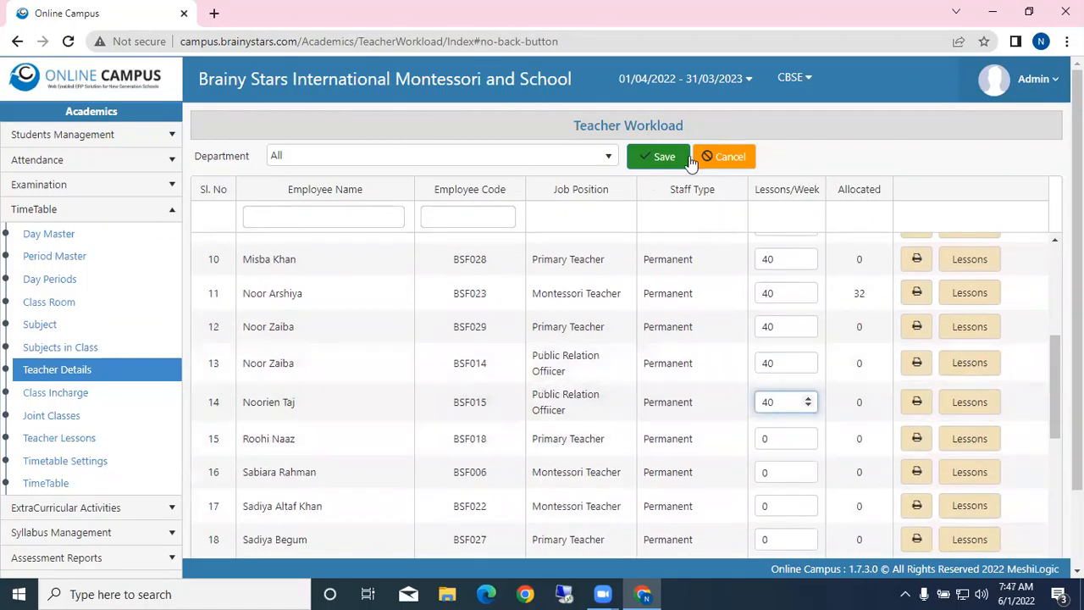
left_click(653, 158)
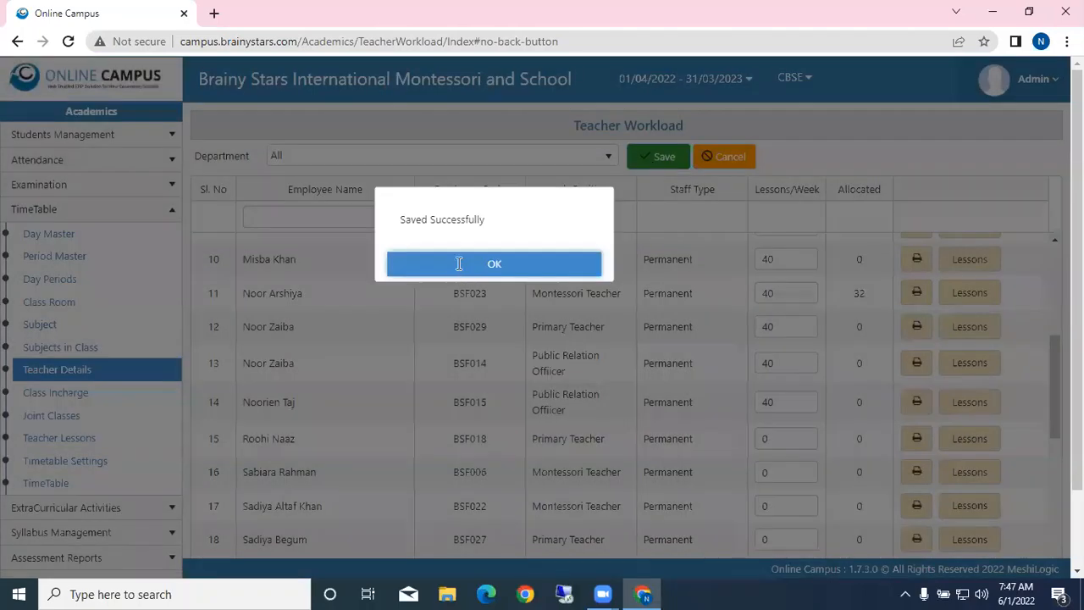
left_click(460, 262)
left_click(546, 154)
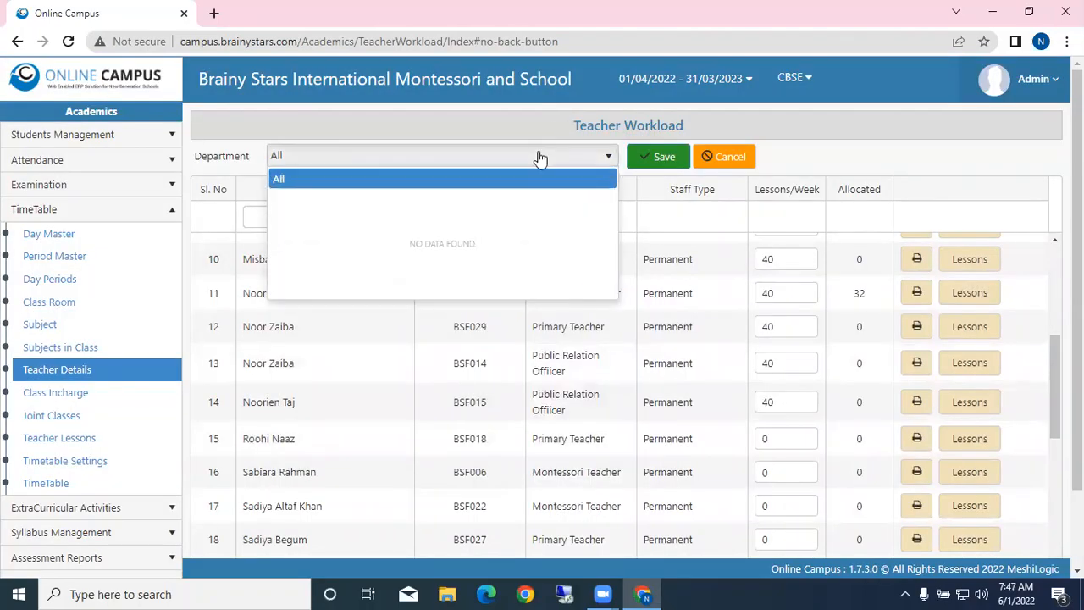
left_click(861, 155)
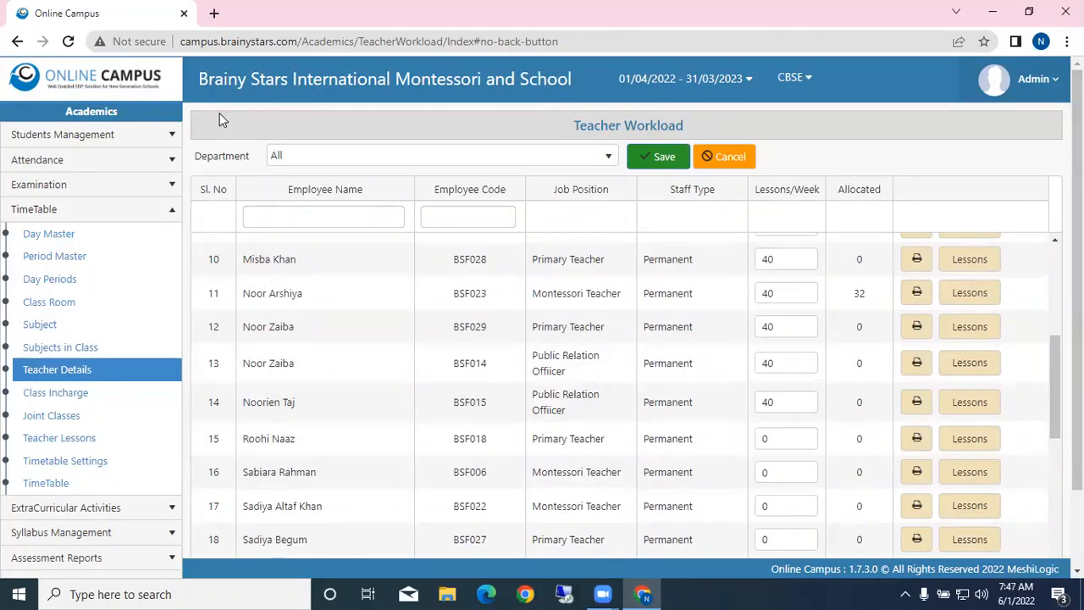
In Class Incharge, allocate the already assigned class teacher and classroom M0 to class M0, division A, and save the allocation
left_click(79, 397)
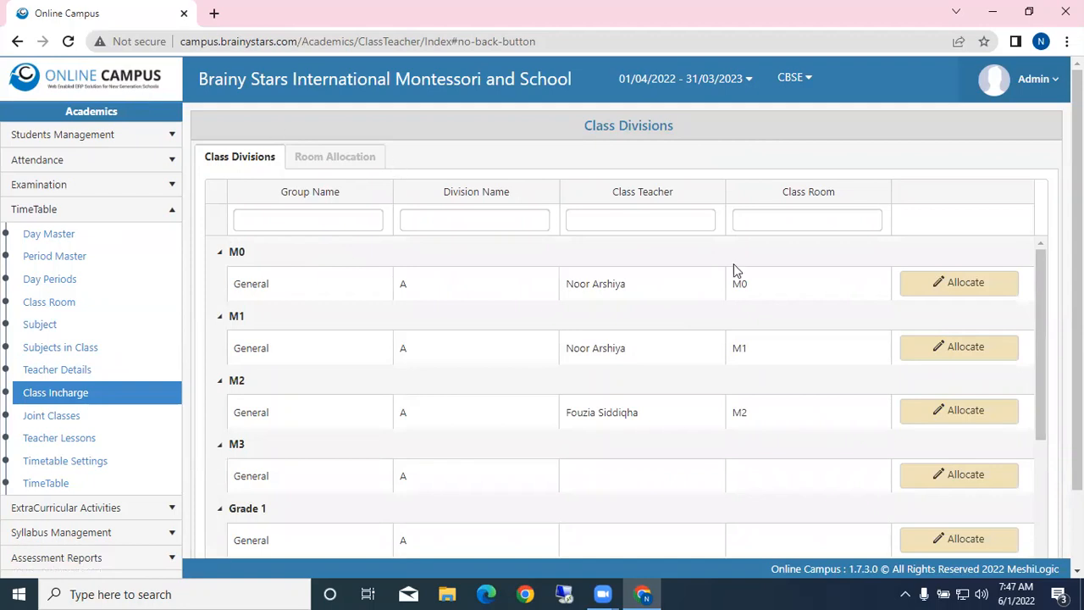
left_click(945, 285)
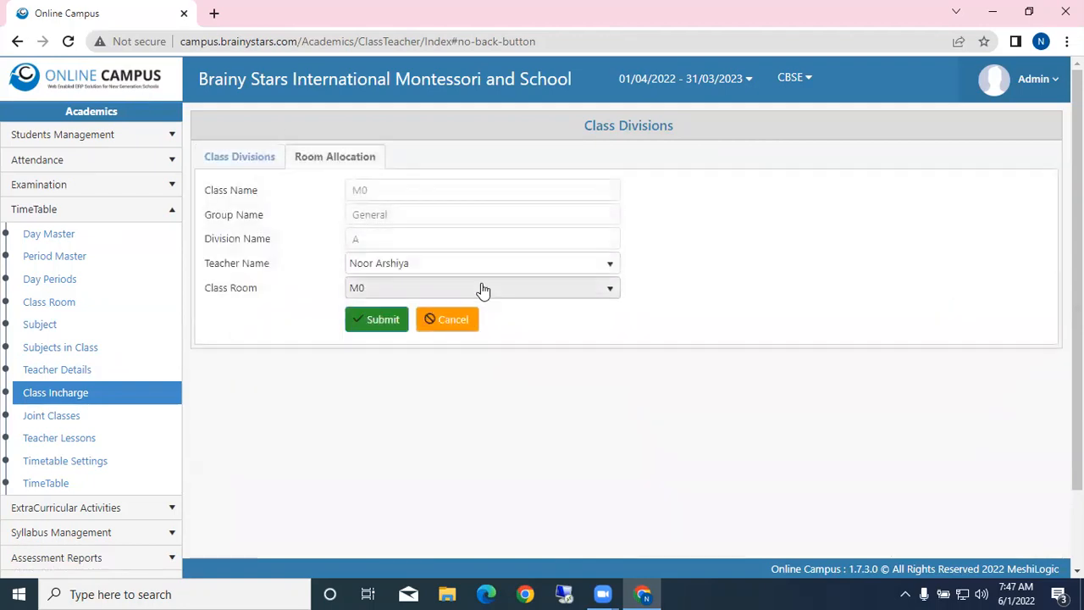
left_click(477, 268)
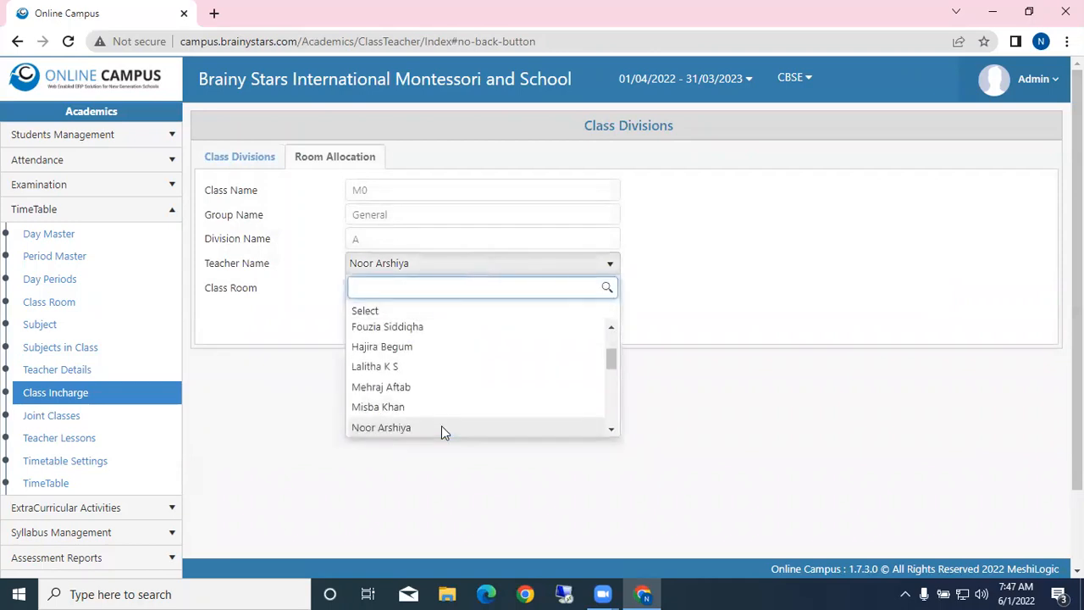
left_click(442, 425)
left_click(426, 288)
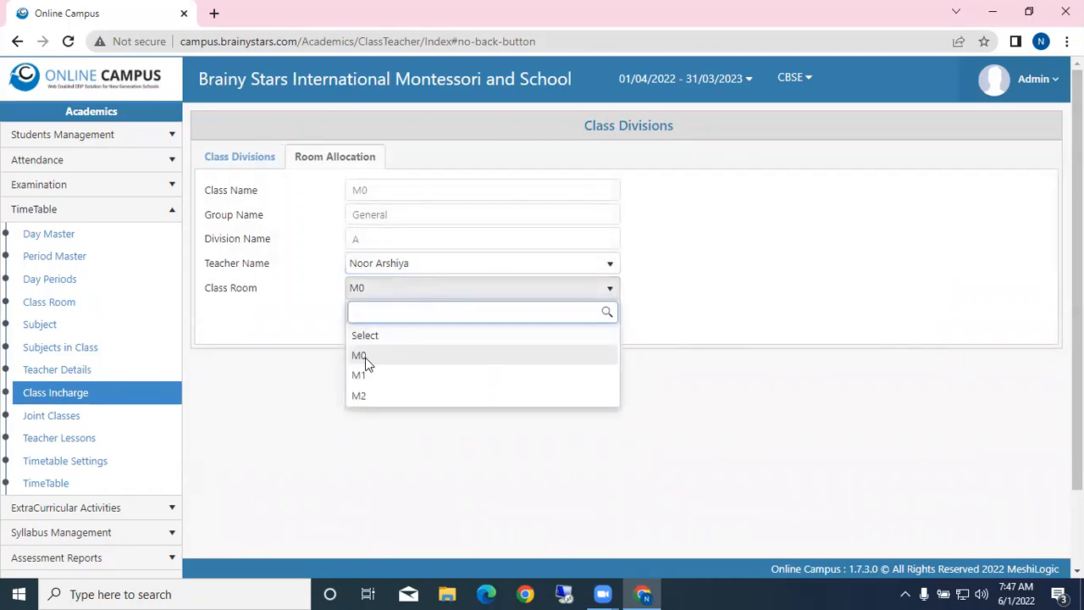
left_click(365, 357)
left_click(365, 325)
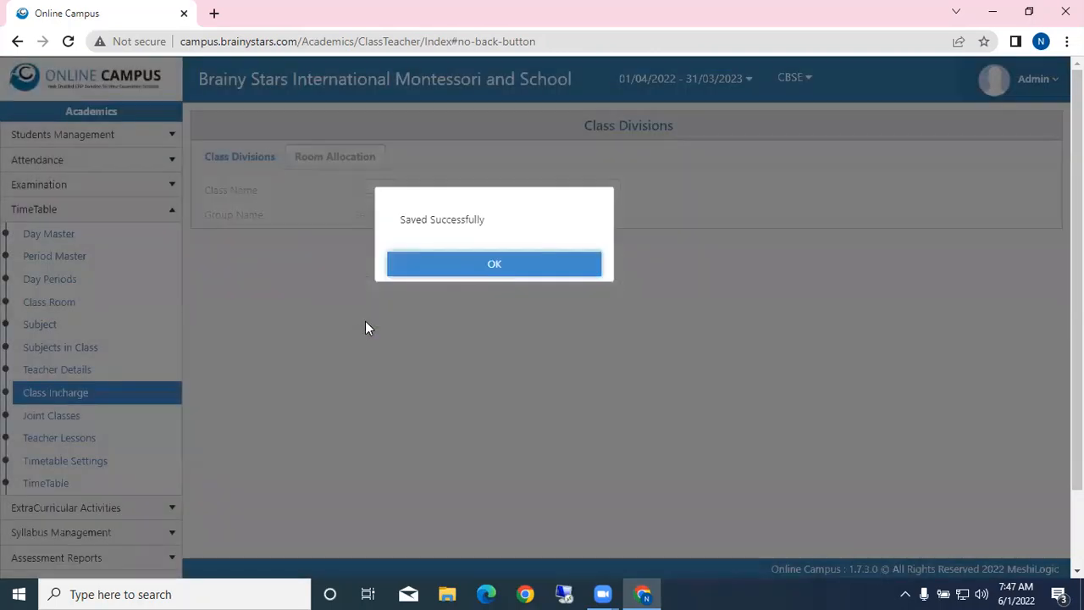
left_click(438, 271)
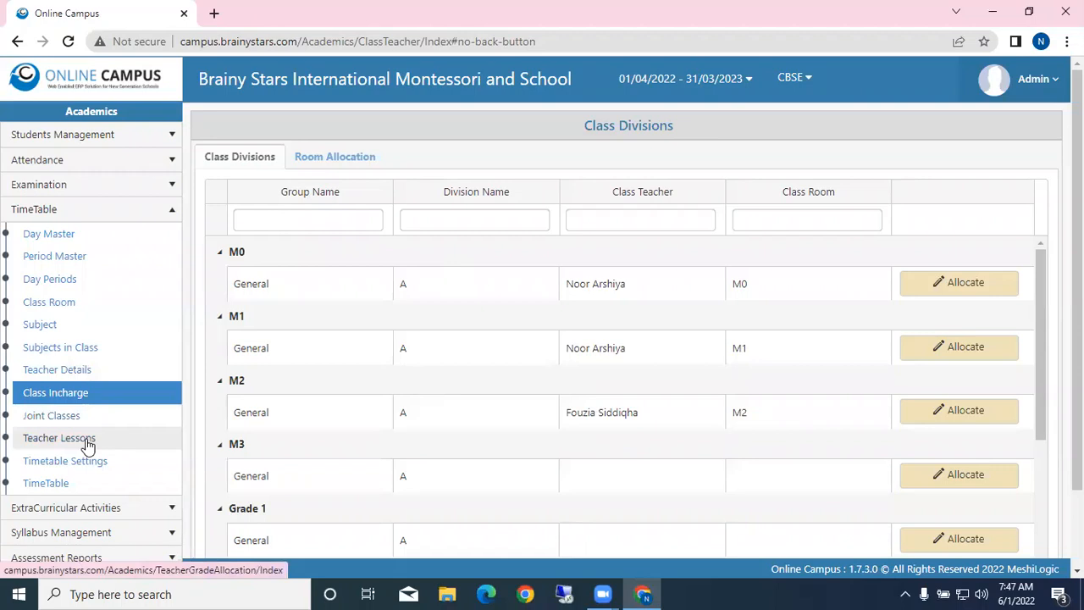
Look at the blank entry form for a new joint class in Joint Classes and close it without saving
left_click(41, 416)
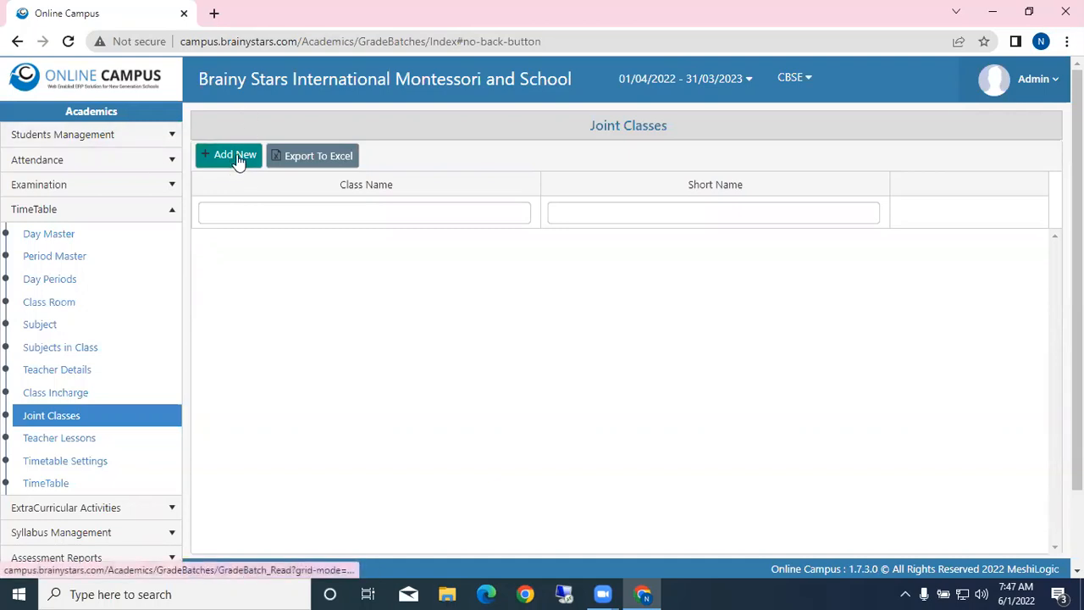
left_click(236, 157)
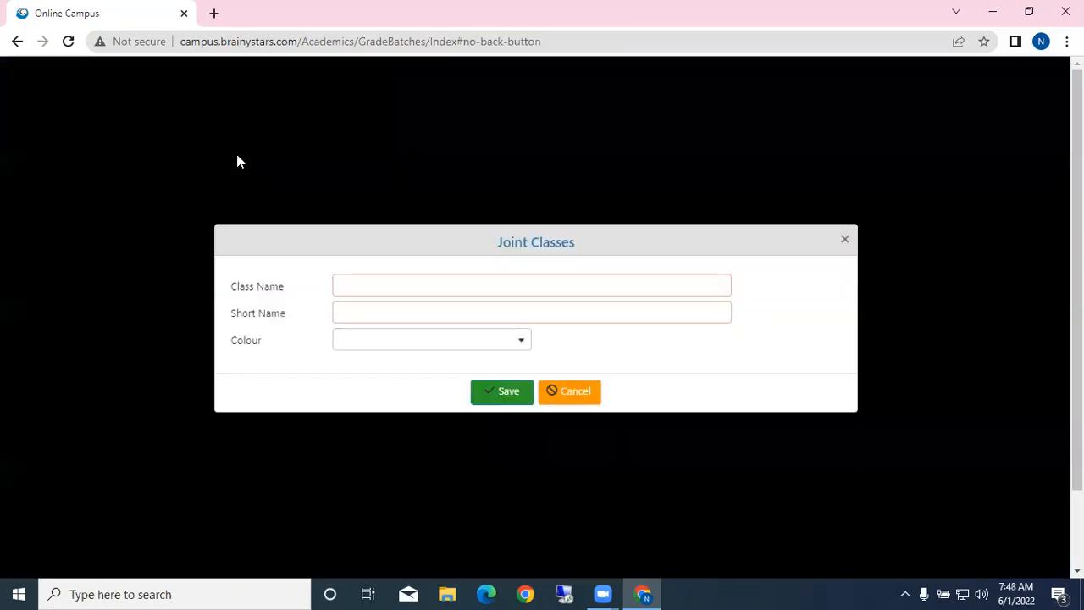
left_click(565, 392)
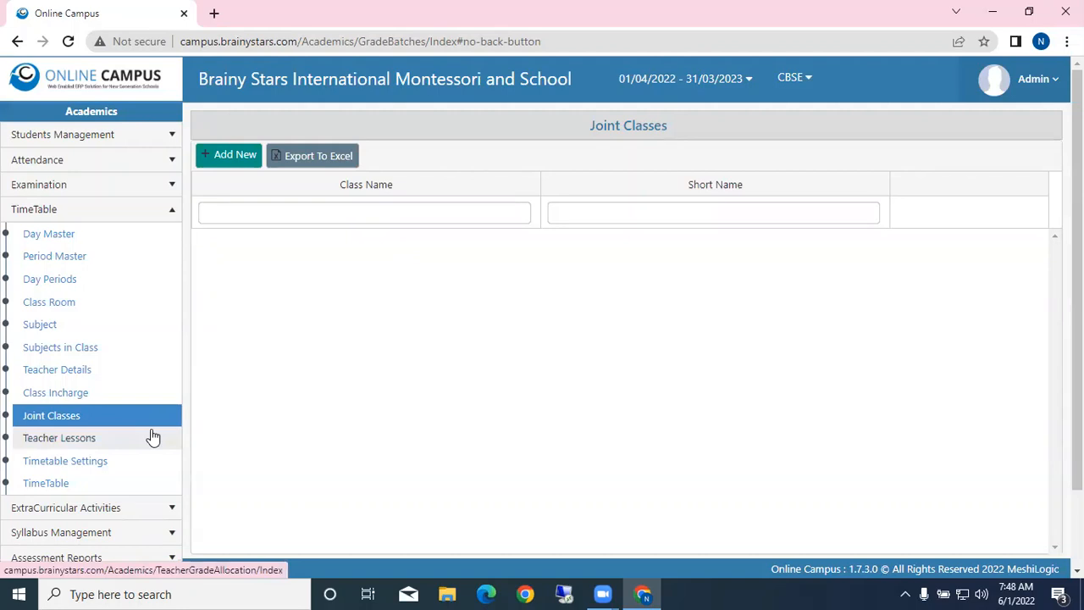
Retrieve the teacher subject allocations for class M0, group General, in Teacher Lessons
left_click(72, 446)
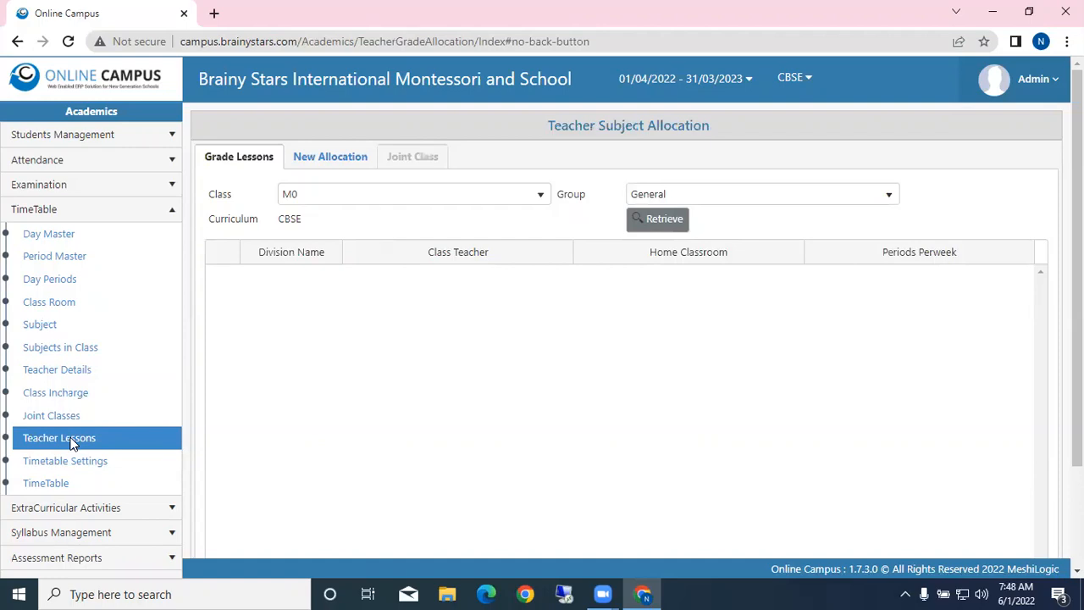
left_click(672, 220)
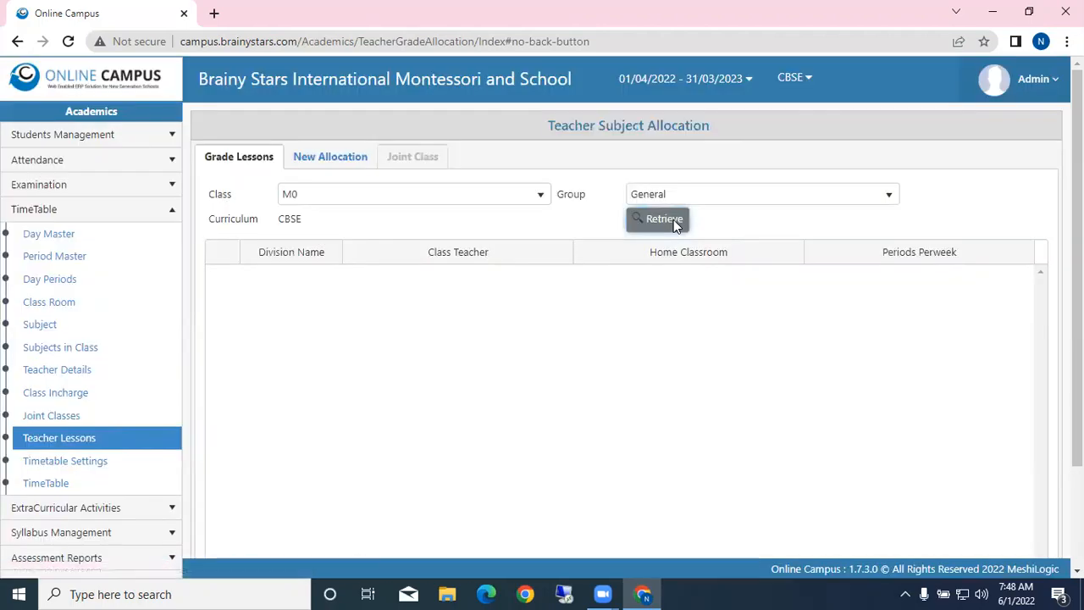
Retrieve the allocations for class M1, group General, and delete the English allocation from division A
left_click(423, 203)
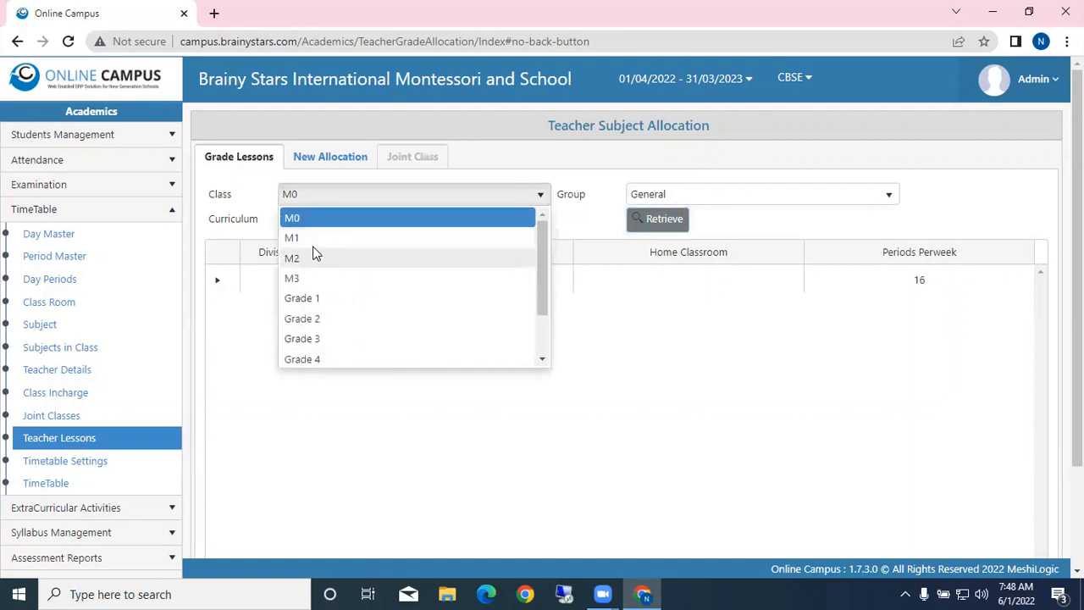
left_click(316, 240)
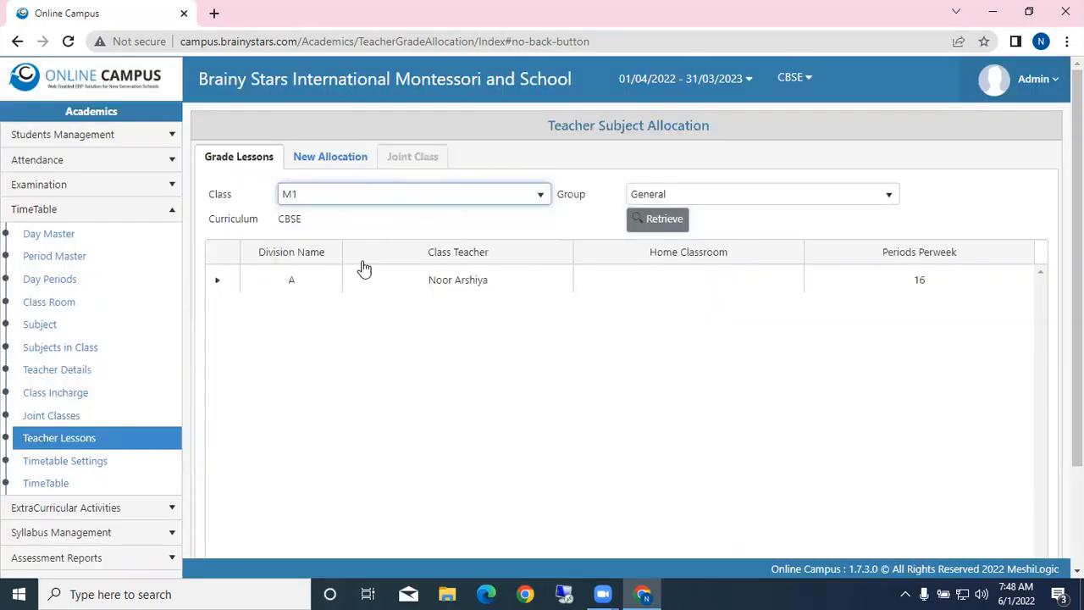
left_click(656, 222)
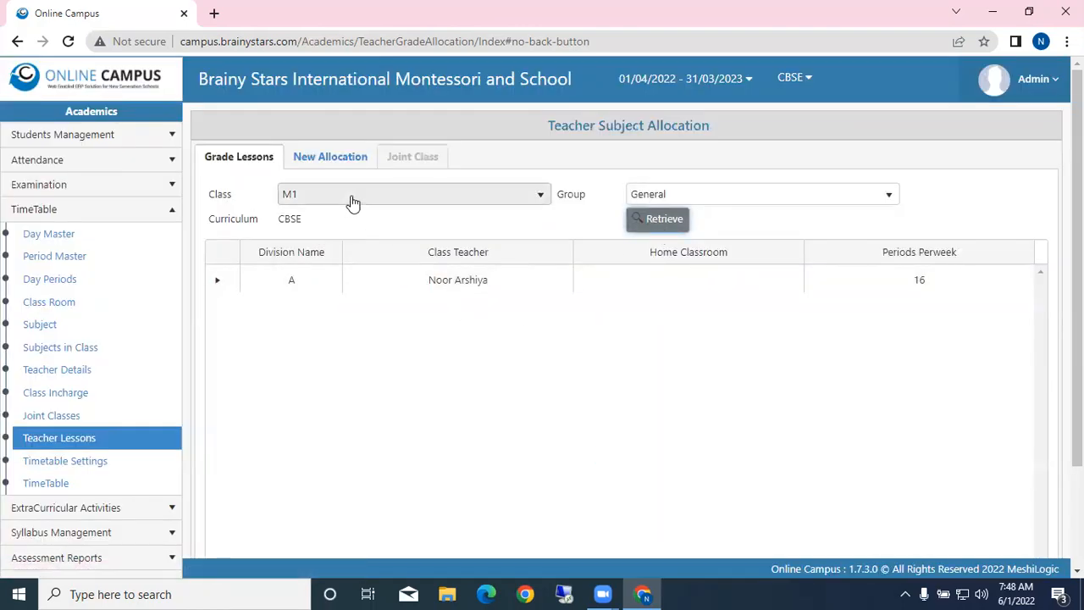
left_click(217, 288)
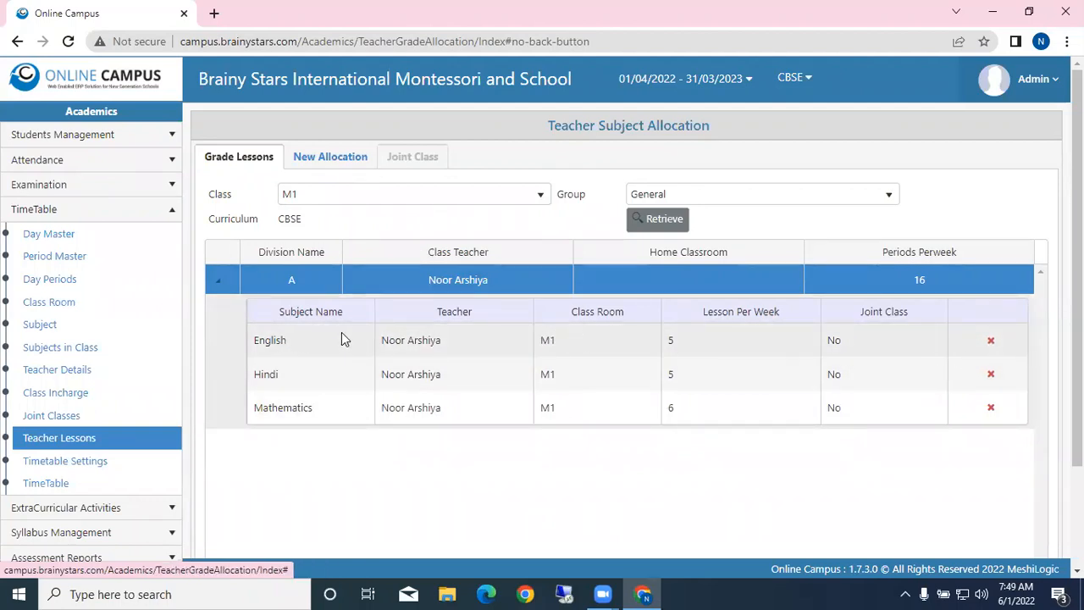
left_click(991, 341)
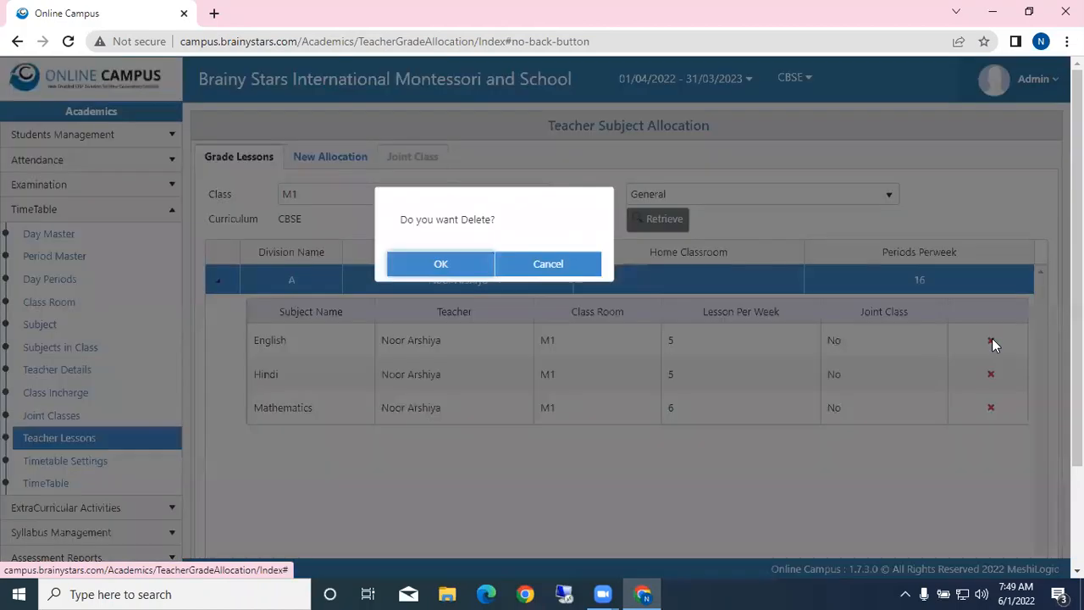
left_click(452, 267)
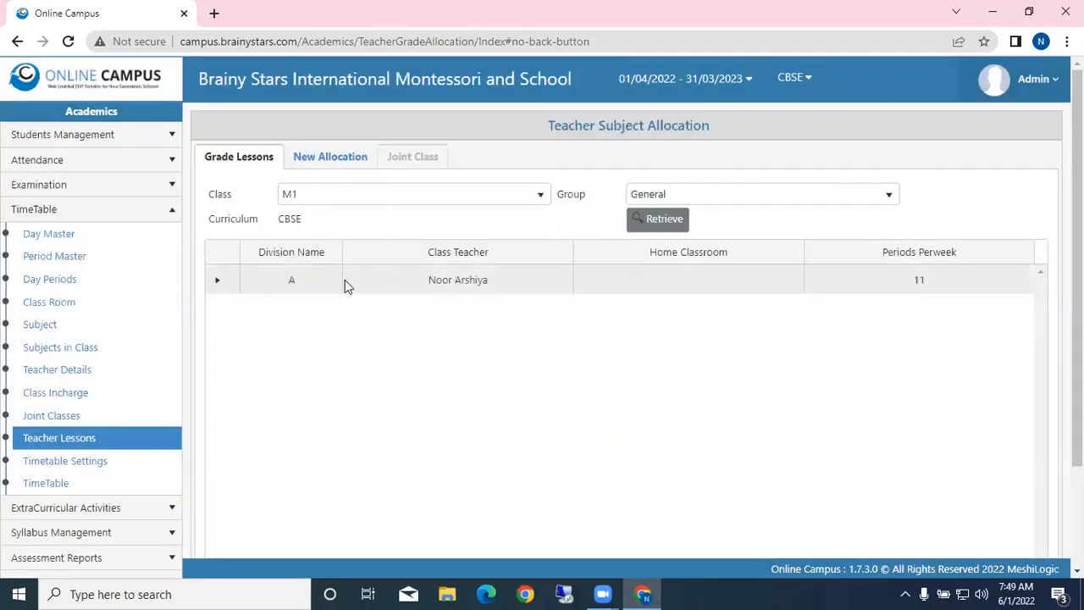
left_click(217, 282)
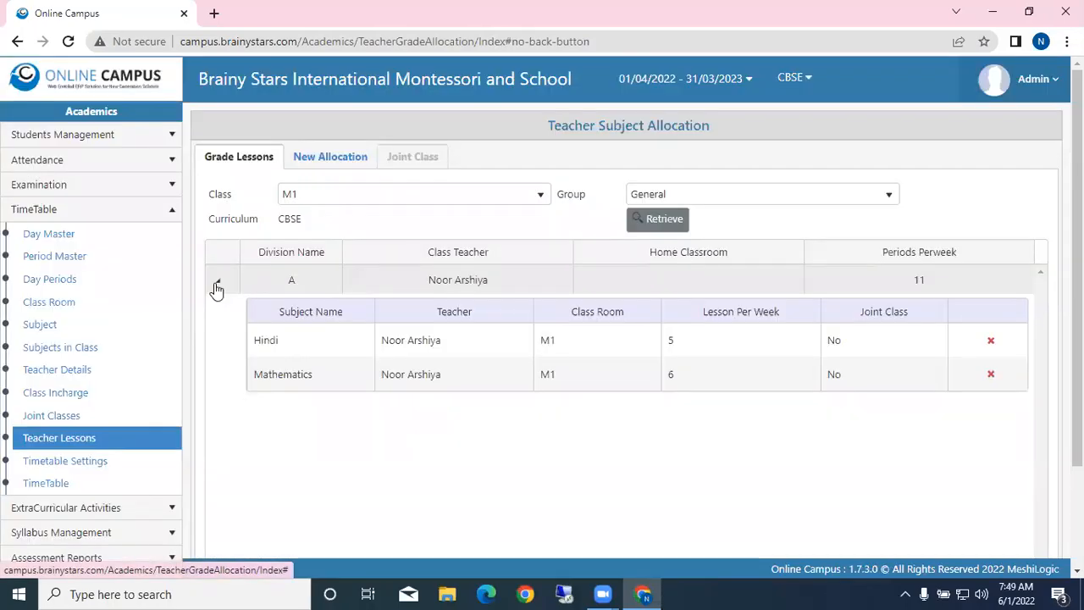
Check the class teacher's allocated lessons in Teacher Details, and review the subject allocations of class M0, division A, in Teacher Lessons
left_click(98, 379)
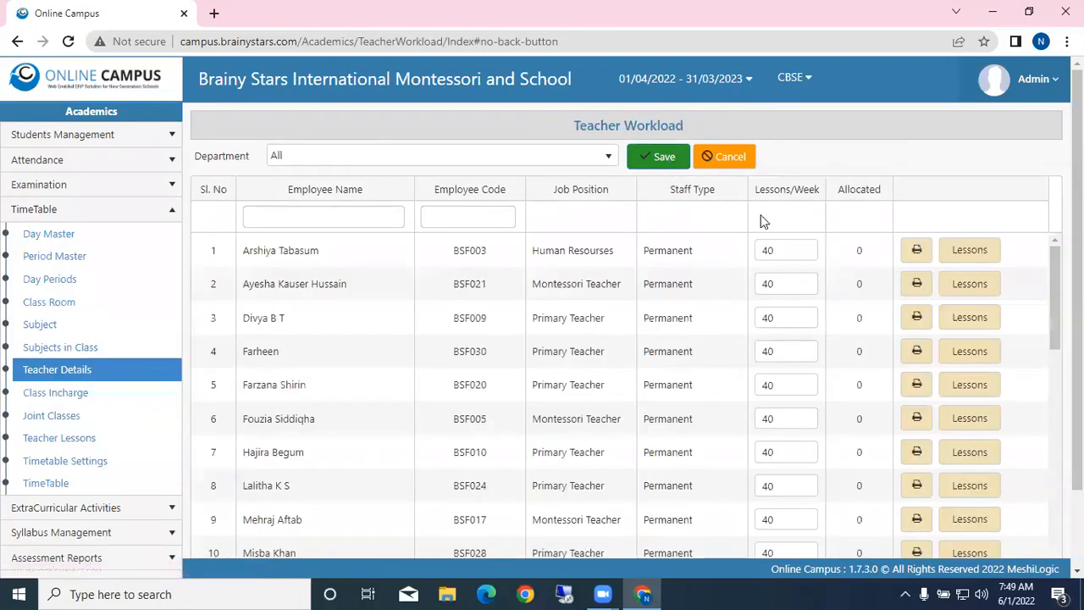
scroll(892, 423, "down", 3)
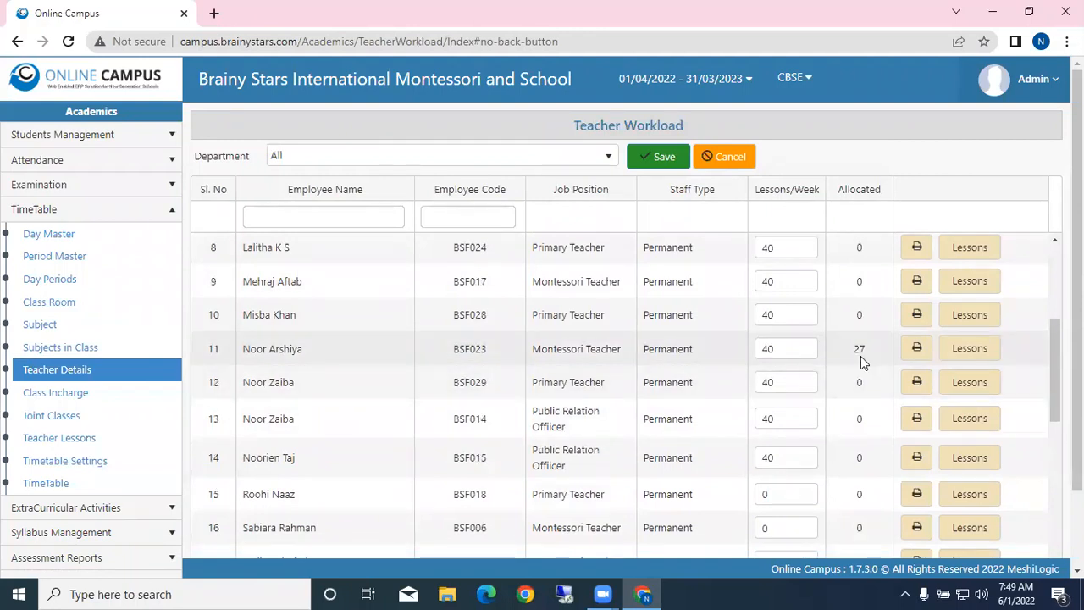
left_click(69, 443)
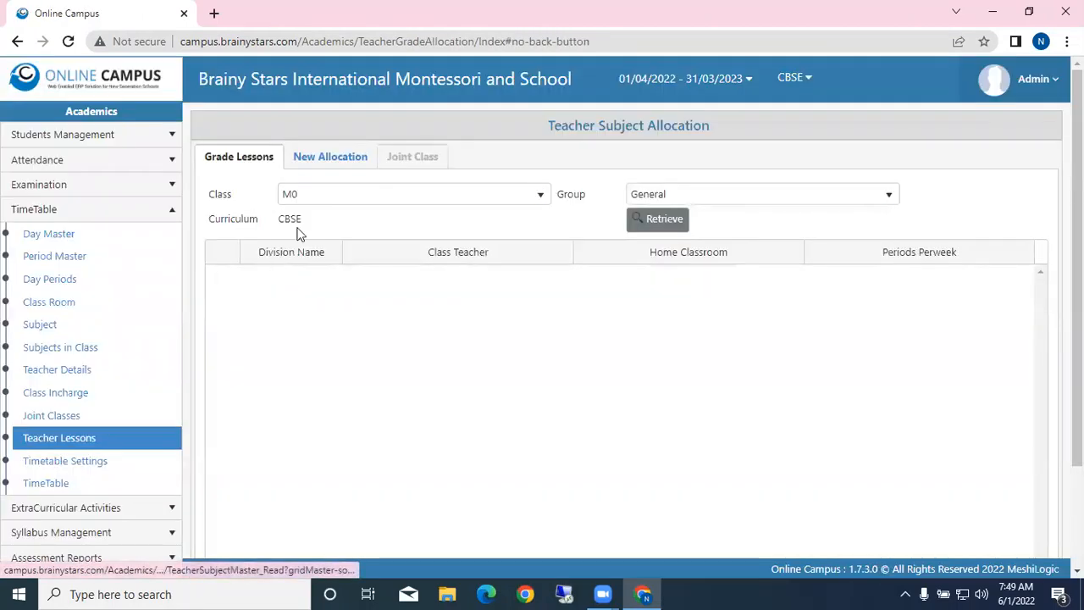
left_click(649, 217)
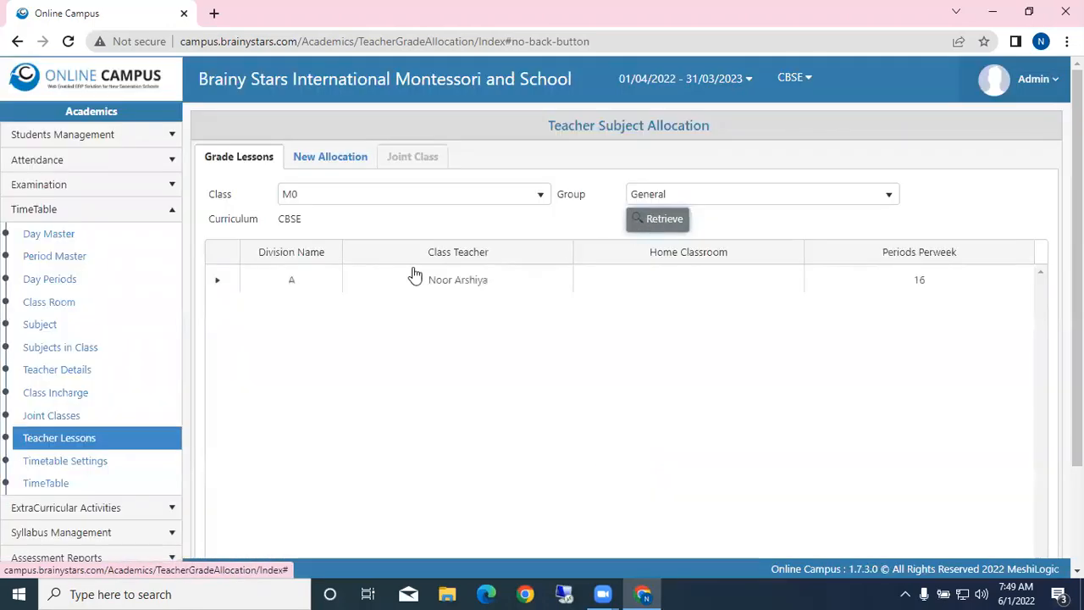
left_click(222, 283)
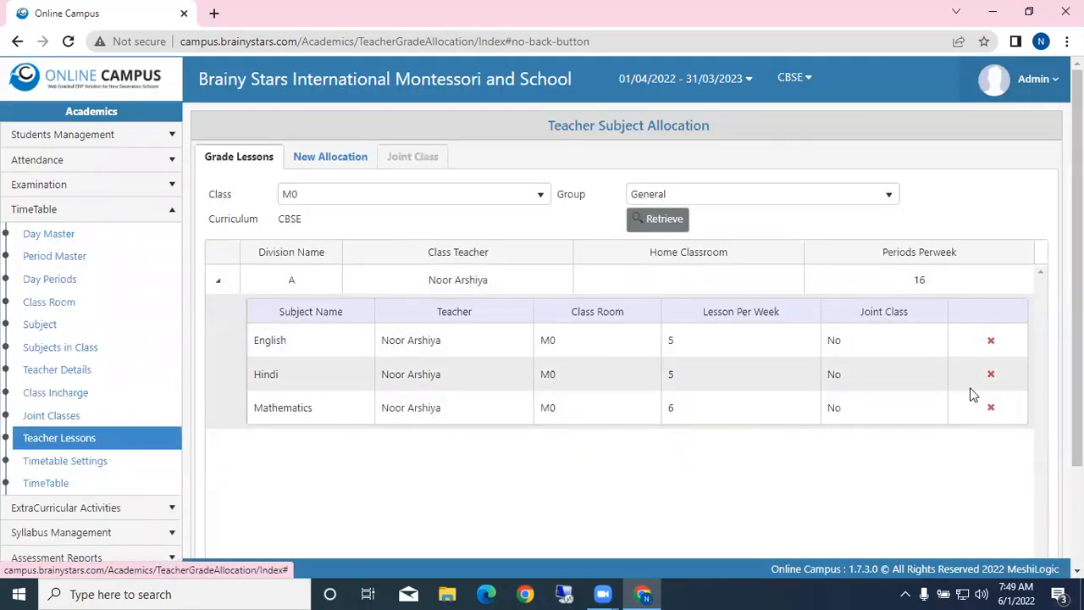
Start a new allocation, filter the teacher list by the M0 class teacher's name and select that teacher
left_click(345, 159)
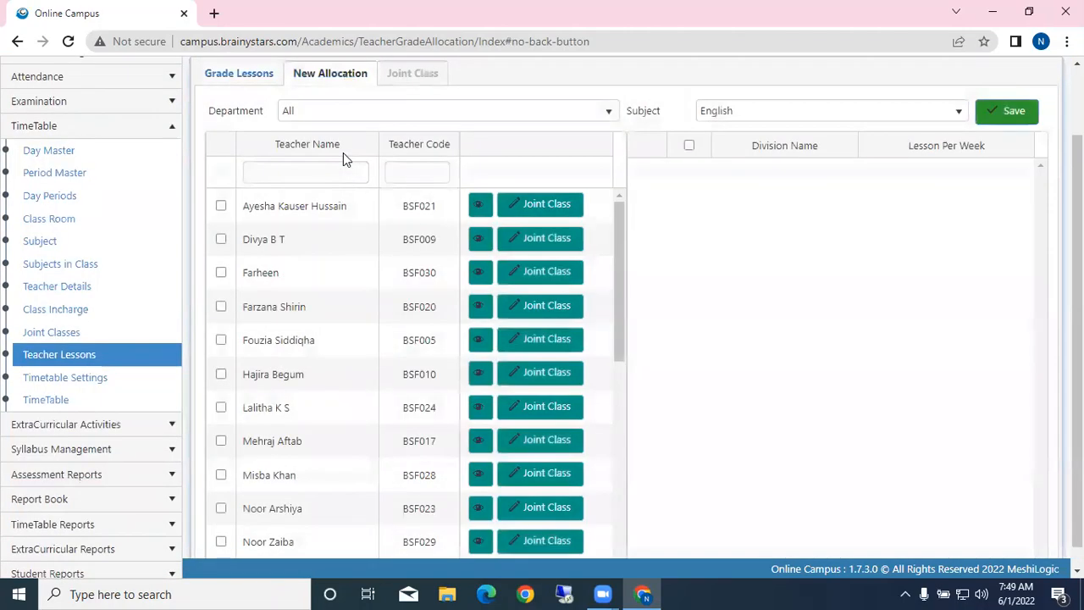
left_click(330, 169)
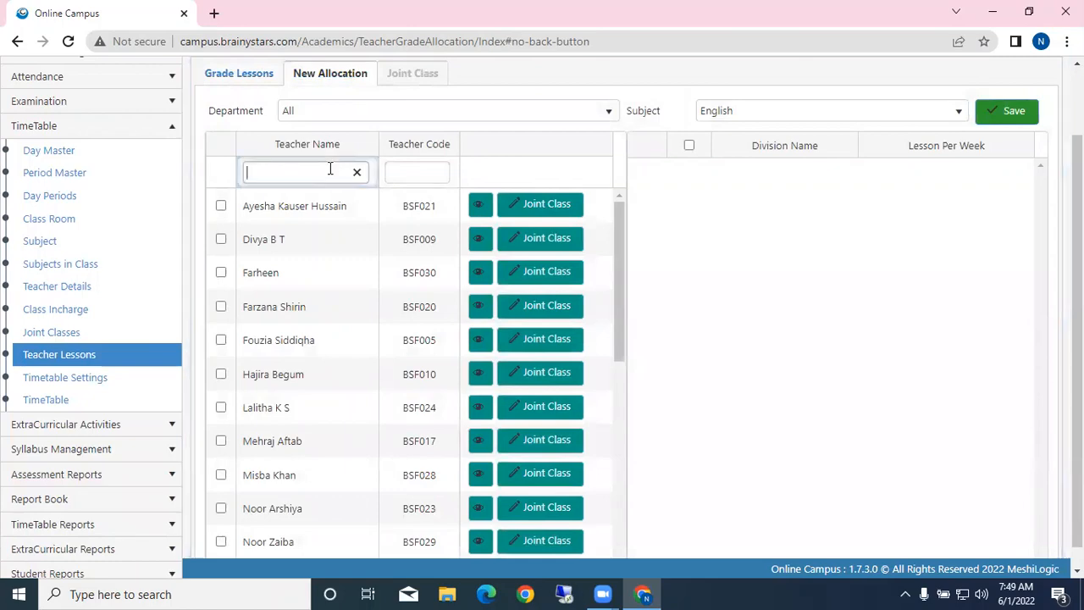
type("noo")
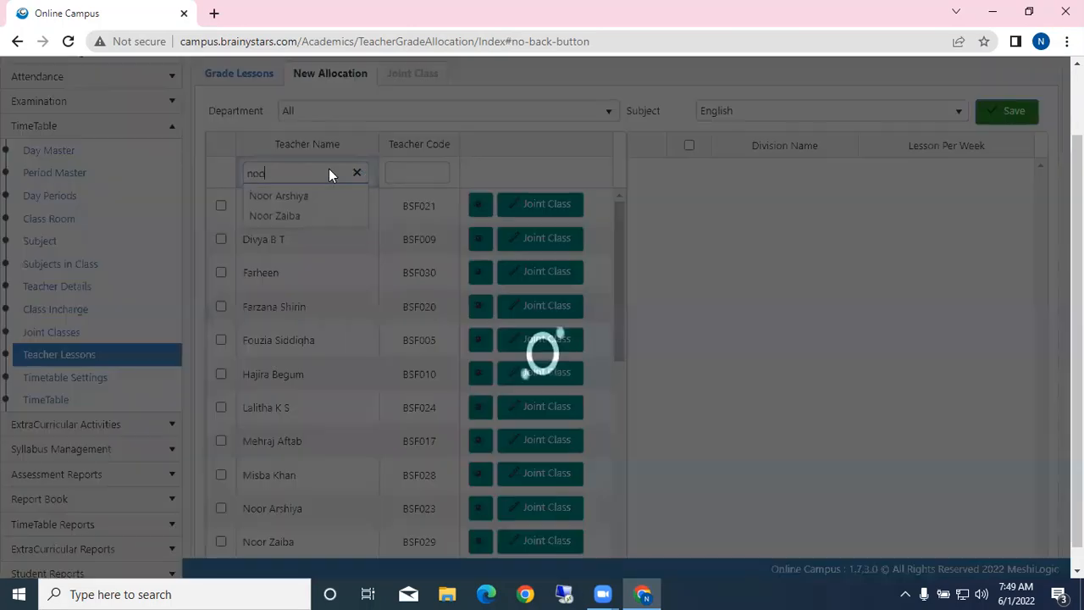
left_click(322, 196)
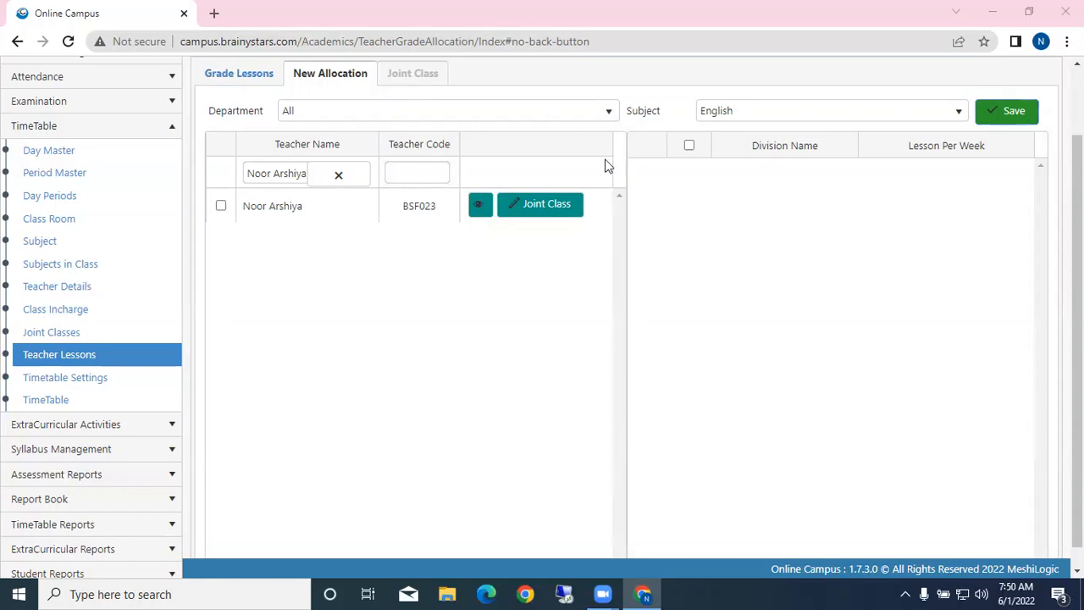
left_click(220, 208)
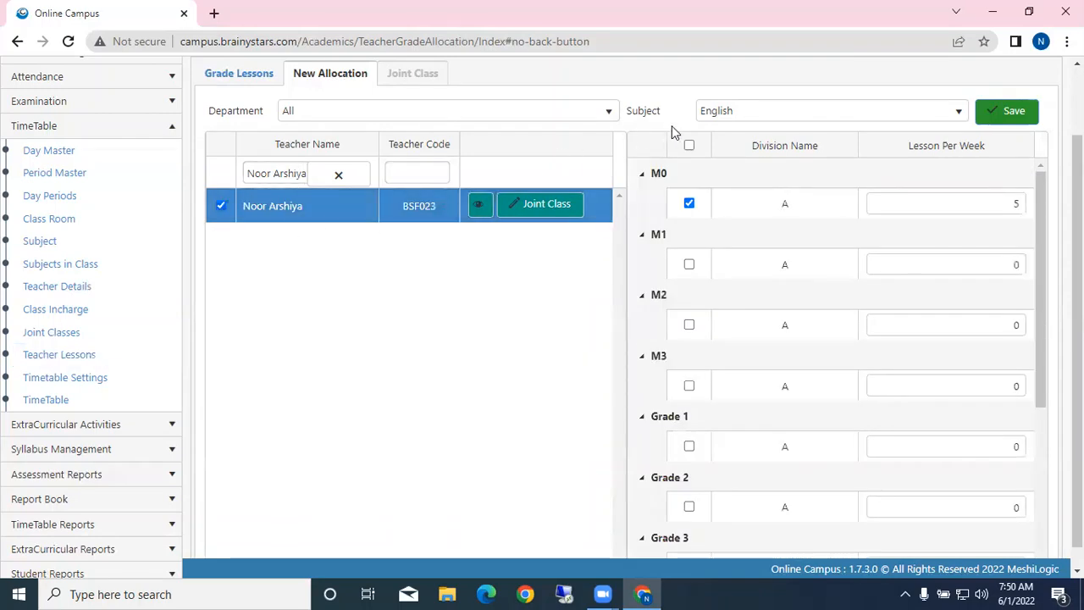
Review the selected teacher's existing class allocations for Hindi and Mathematics
left_click(758, 119)
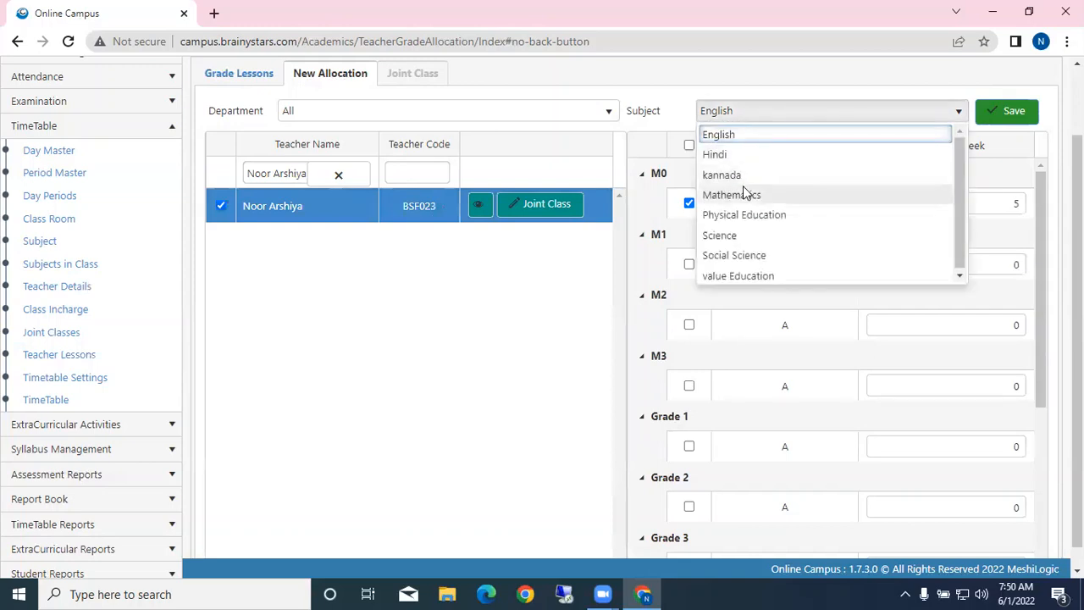
left_click(730, 156)
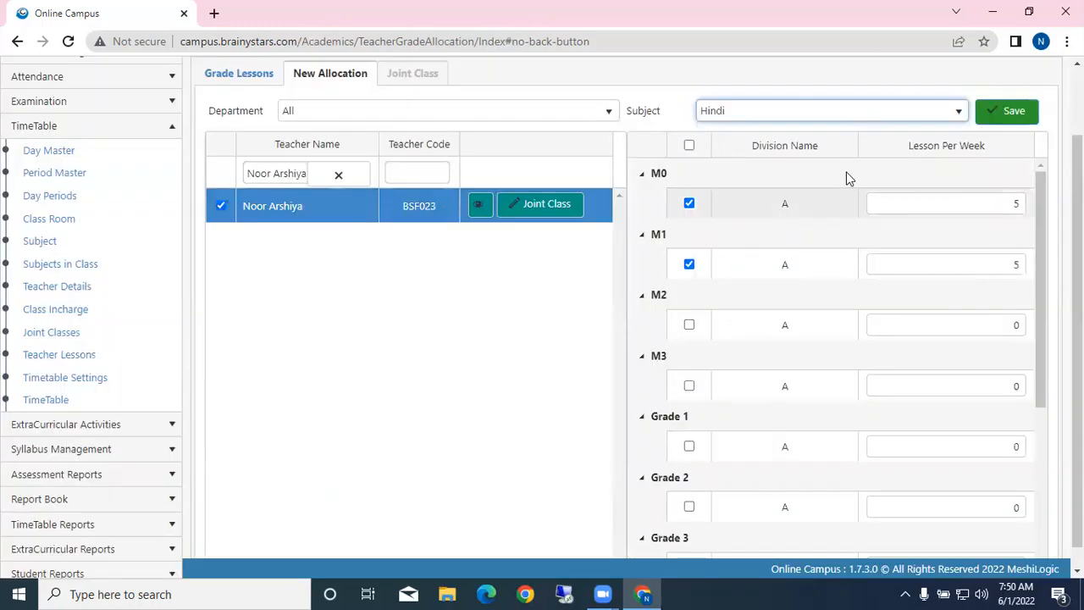
left_click(792, 110)
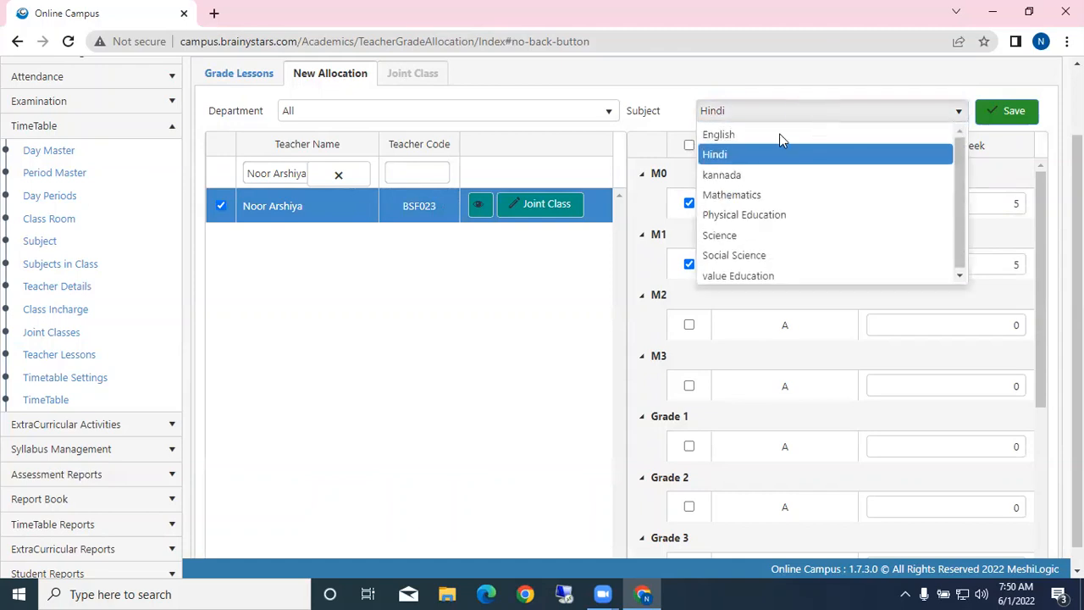
left_click(752, 195)
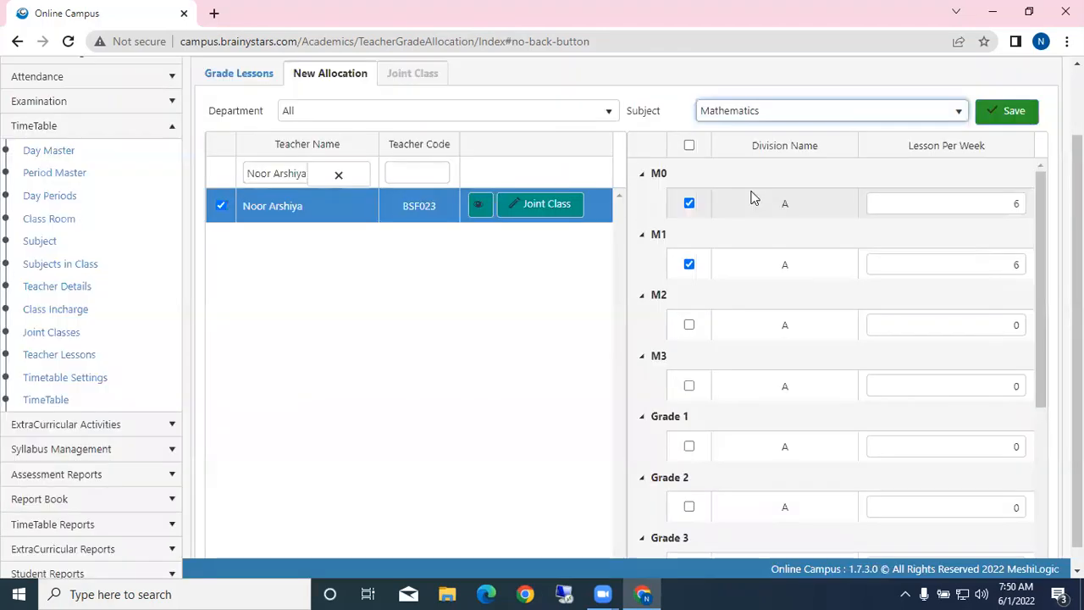
Allocate kannada to the selected teacher for division A of M0 and M1 with 3 lessons per week each, and save
left_click(753, 112)
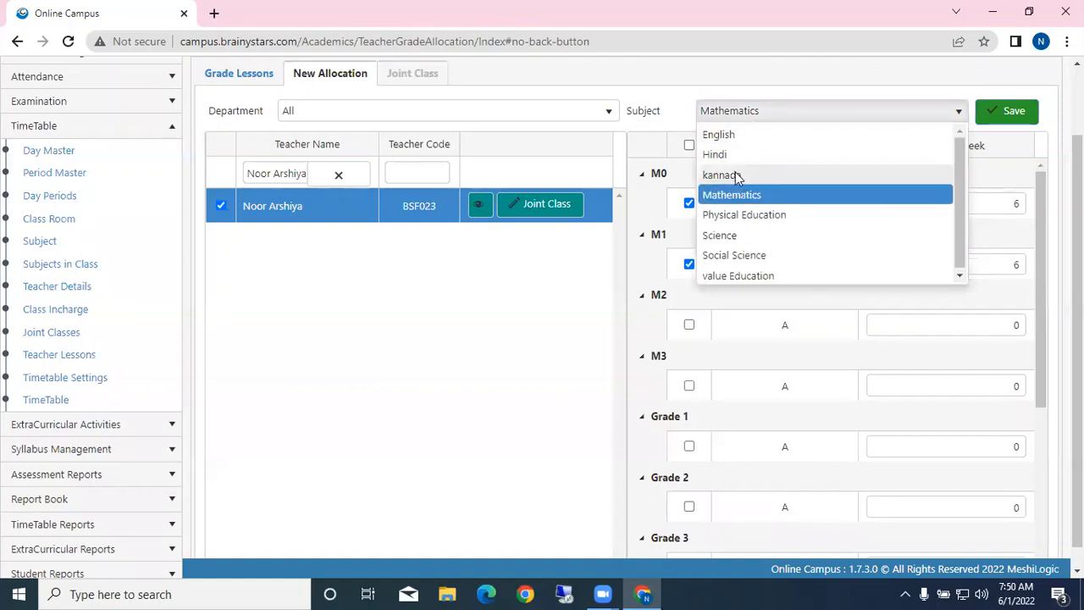
left_click(736, 176)
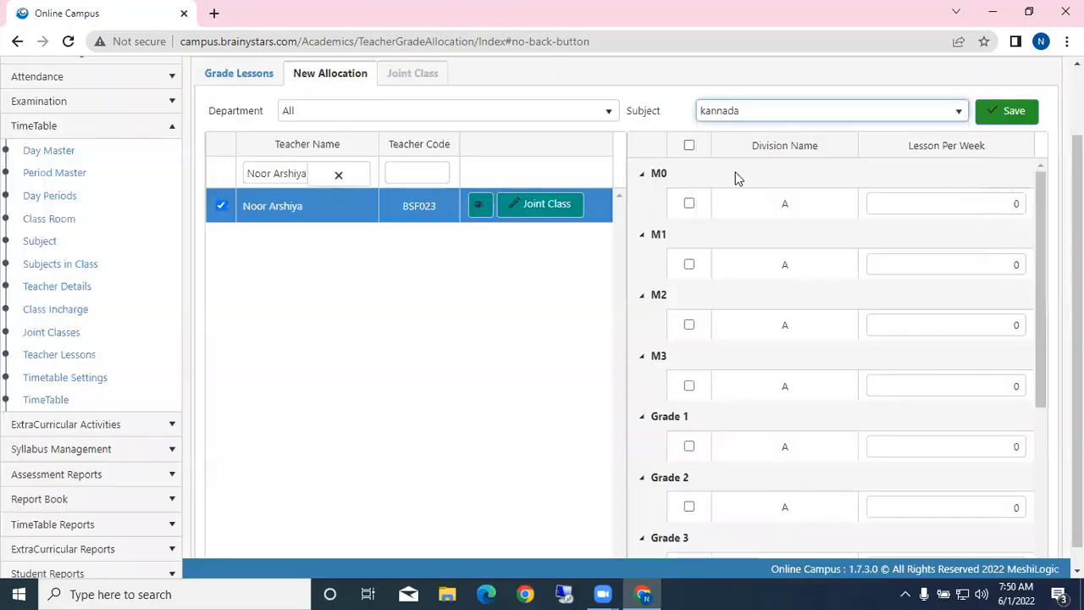
left_click(688, 203)
left_click(689, 264)
left_click(961, 204)
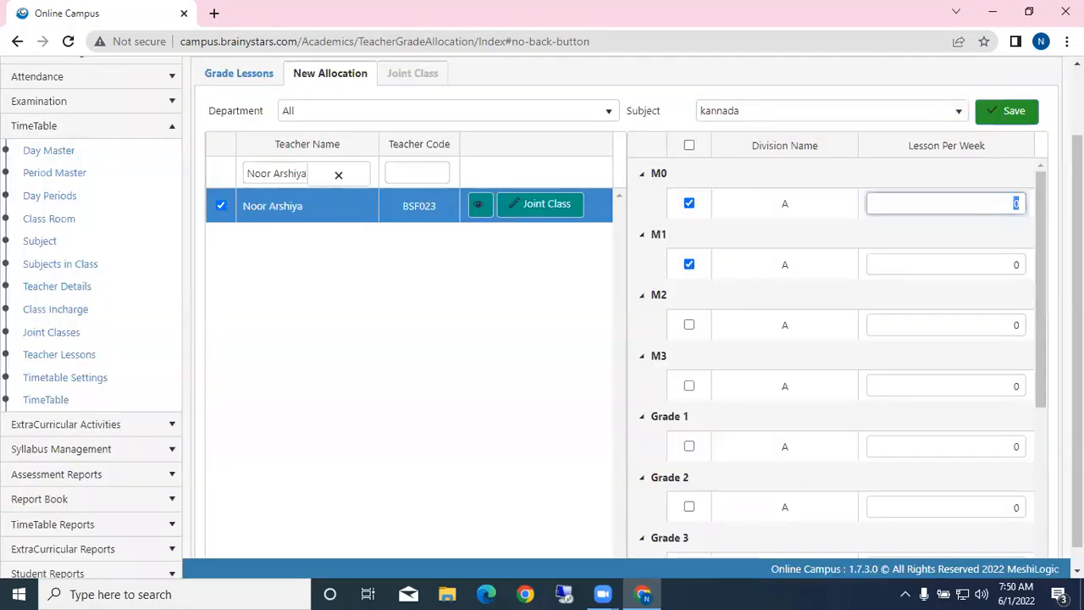
type("3")
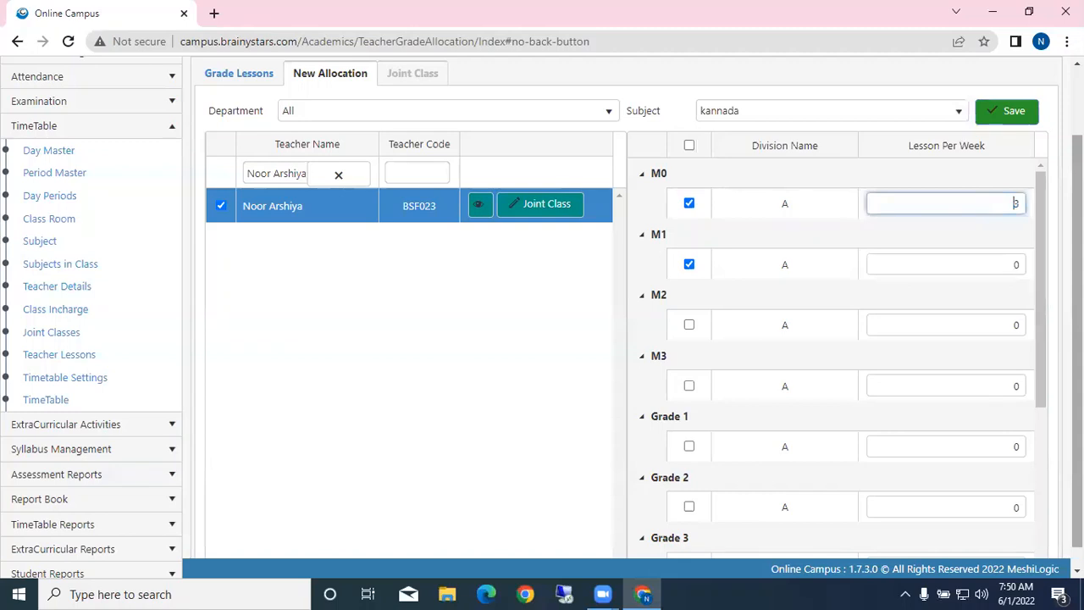
left_click(1004, 264)
type("3")
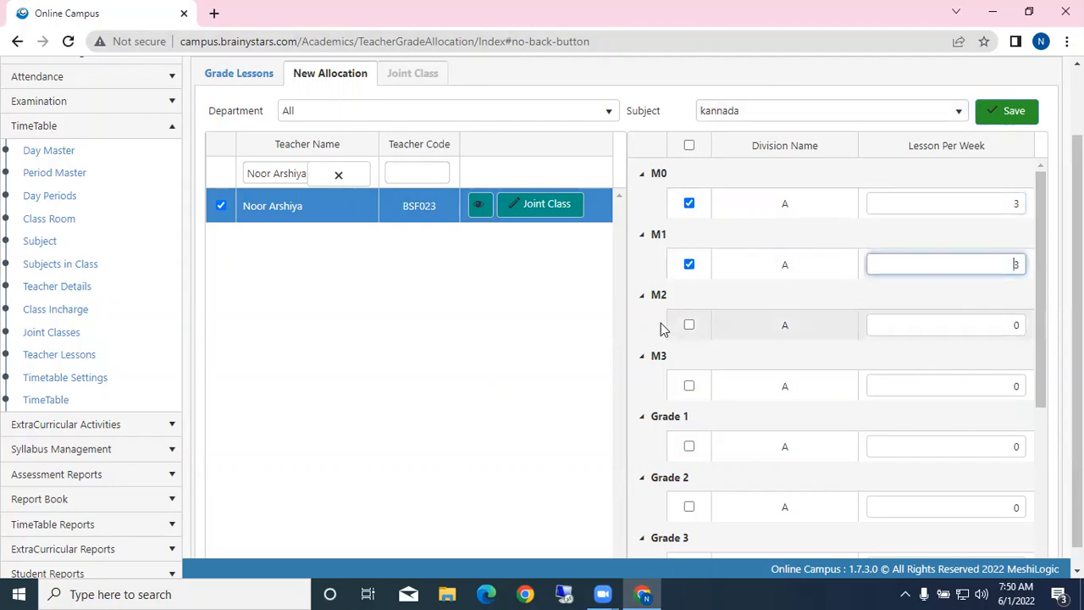
left_click(1014, 111)
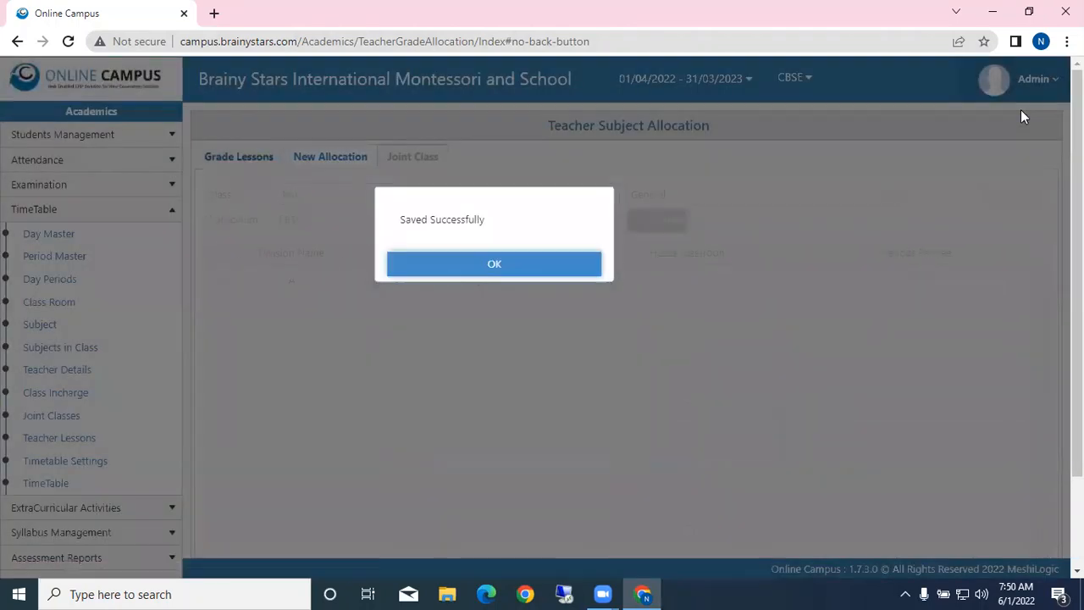
left_click(426, 266)
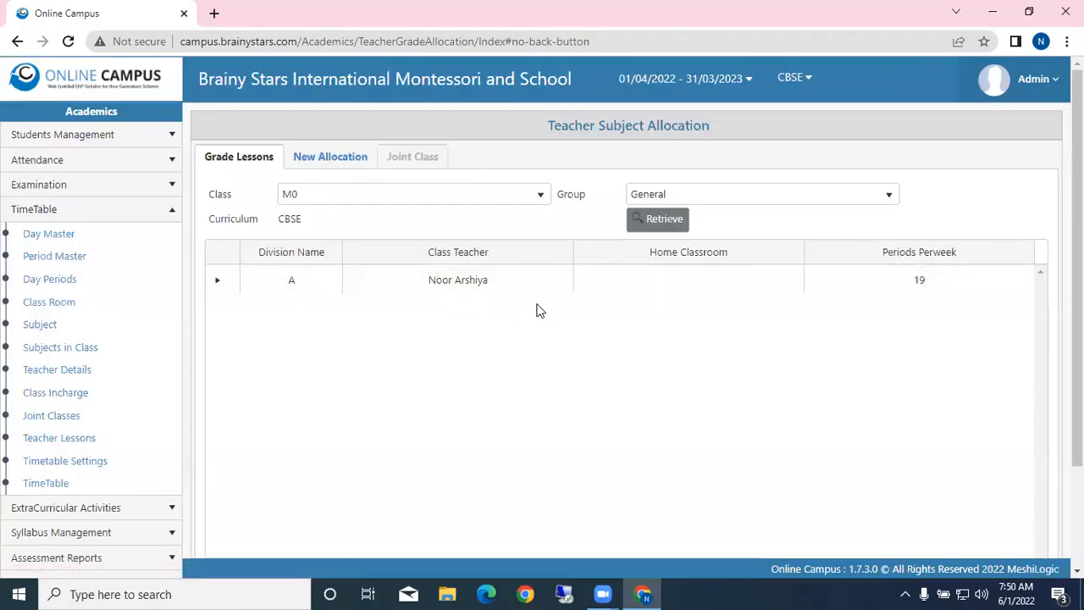
Retrieve the Grade 4 allocations for group General and examine the subject details of division A
left_click(453, 198)
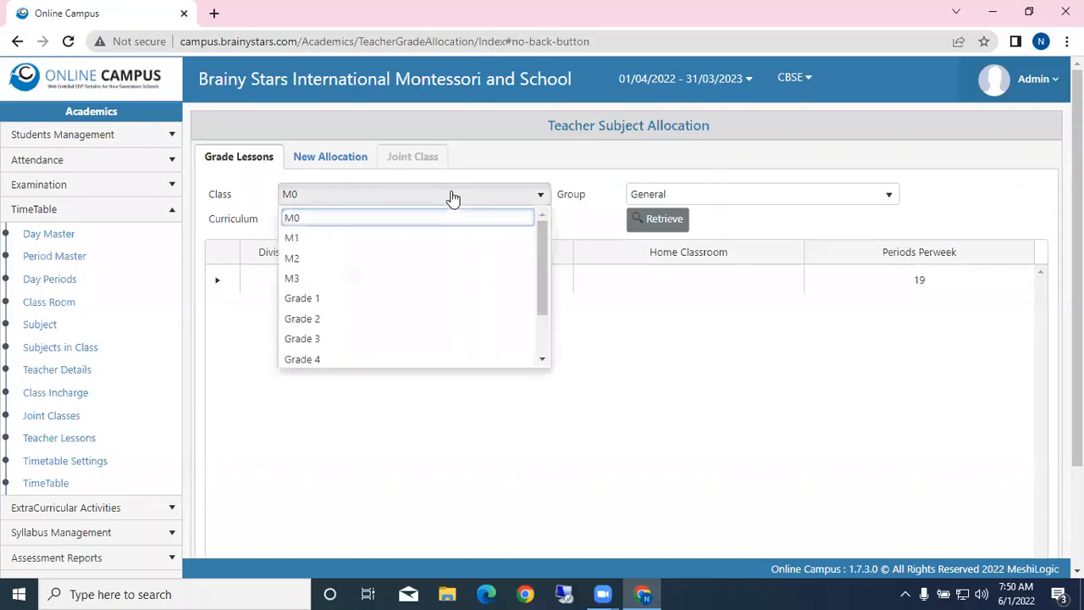
left_click(337, 360)
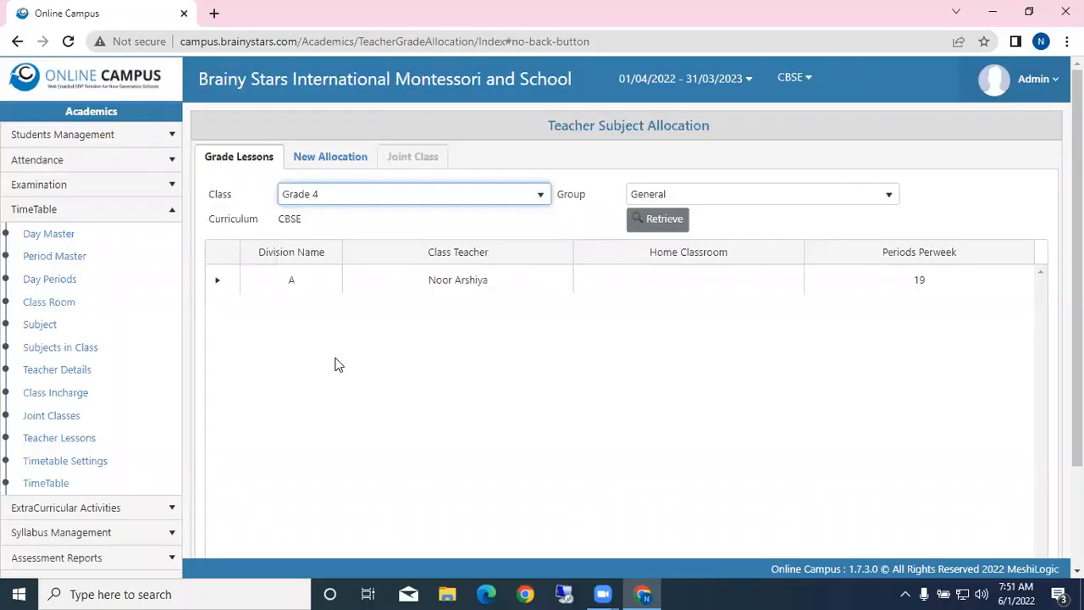
left_click(643, 225)
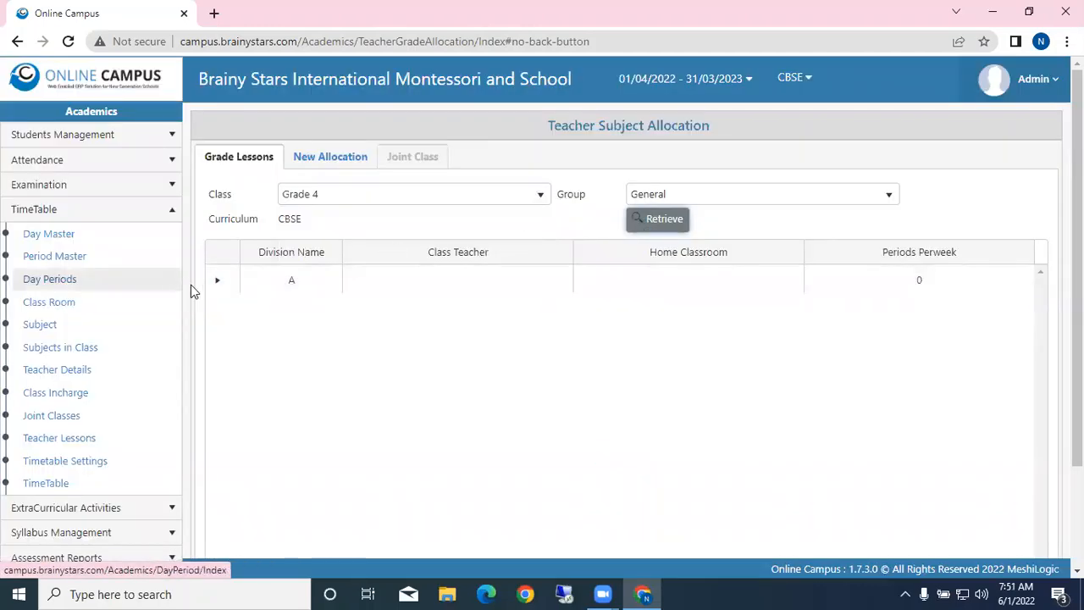
left_click(215, 283)
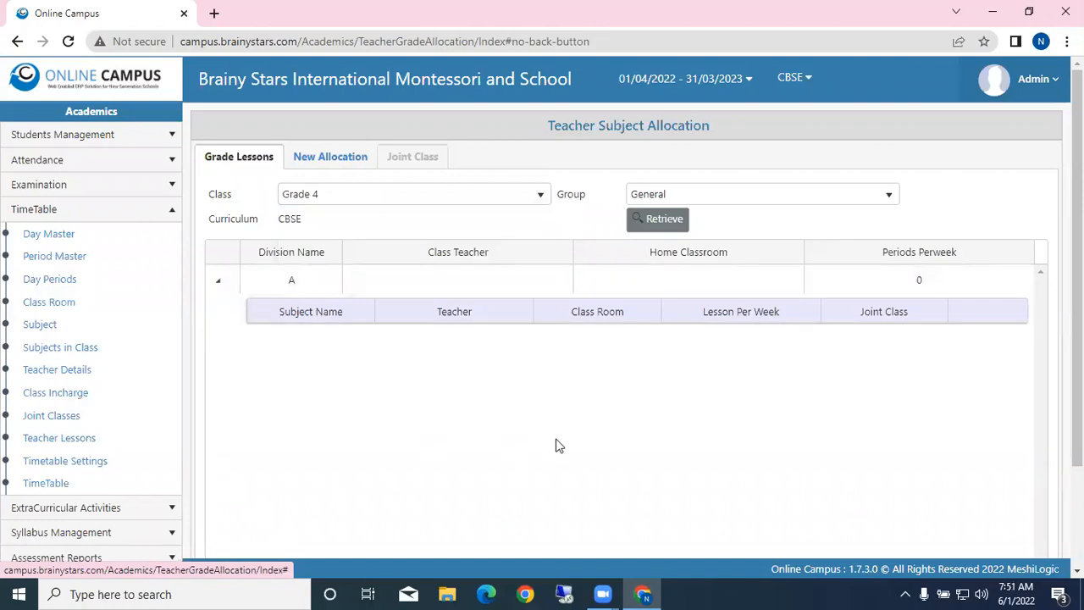
left_click(648, 222)
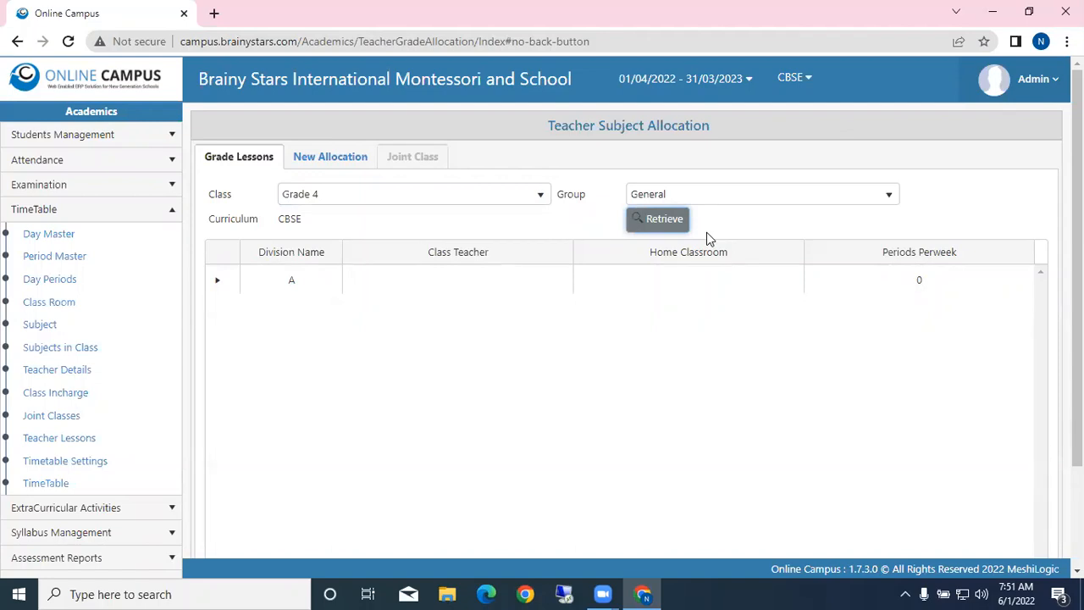
Start a new allocation, clear the teacher name filter, select the third teacher in the list and set the subject to Mathematics
left_click(316, 161)
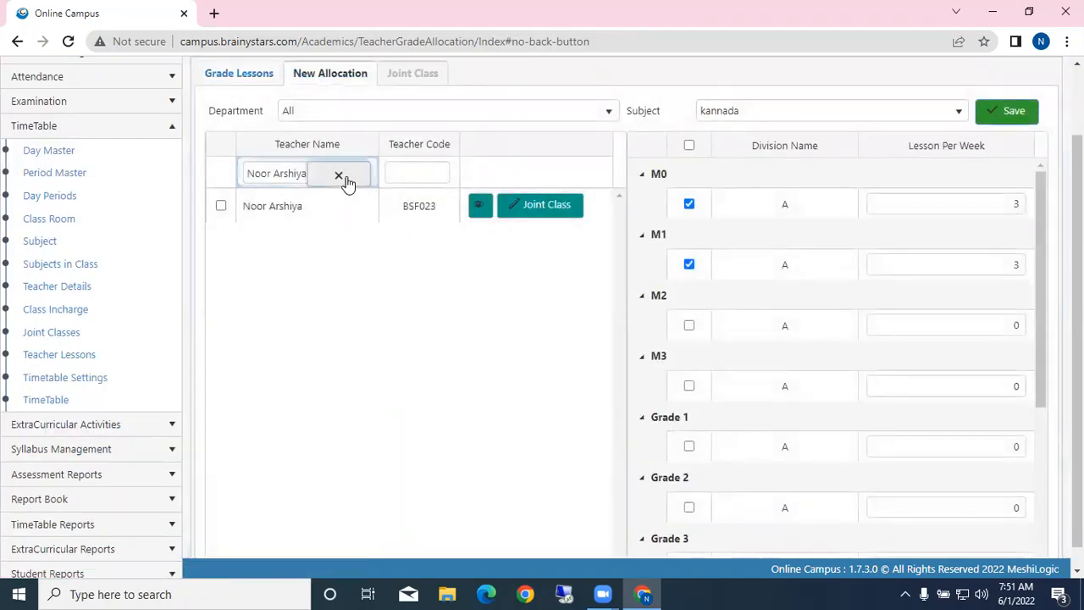
left_click(339, 177)
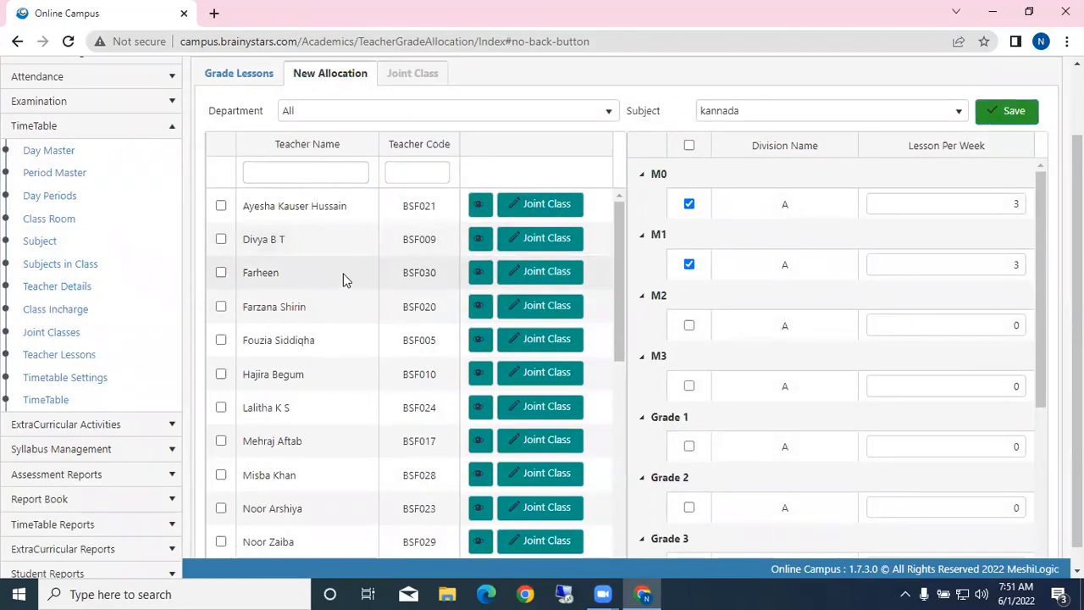
left_click(220, 274)
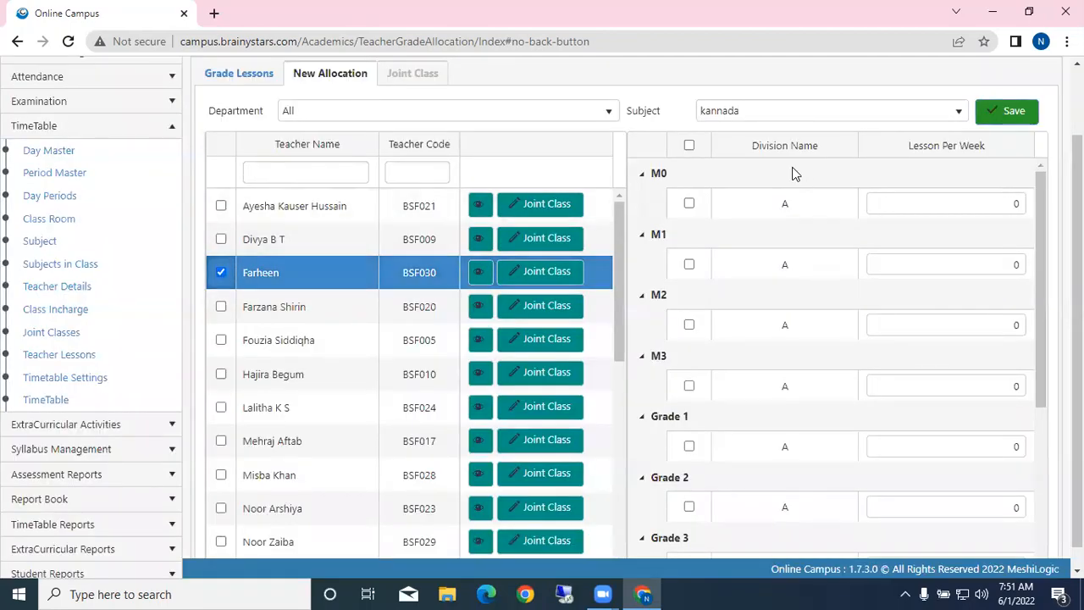
left_click(755, 111)
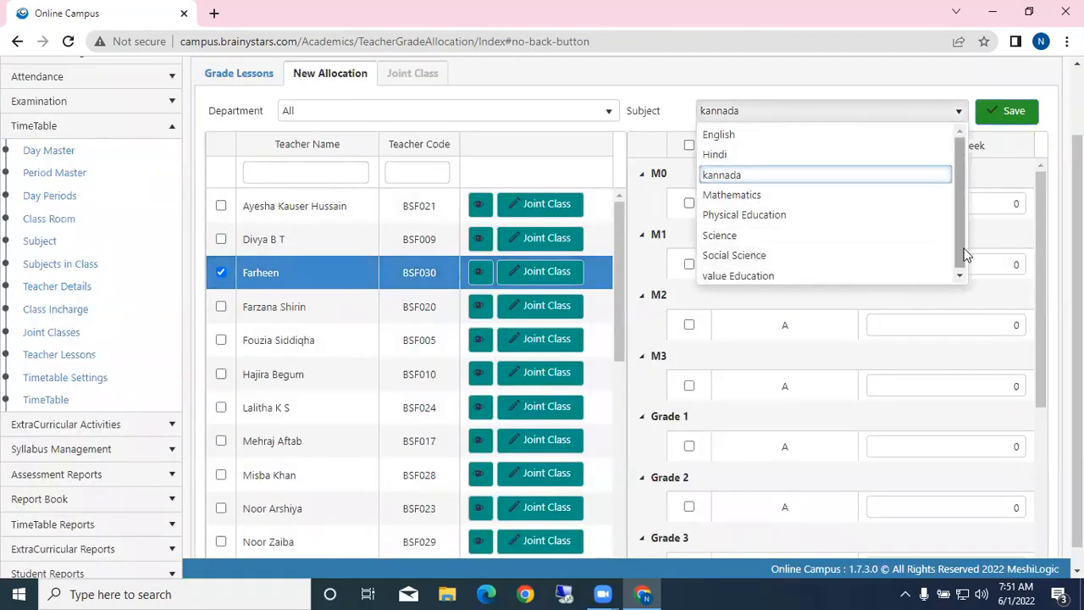
left_click(753, 195)
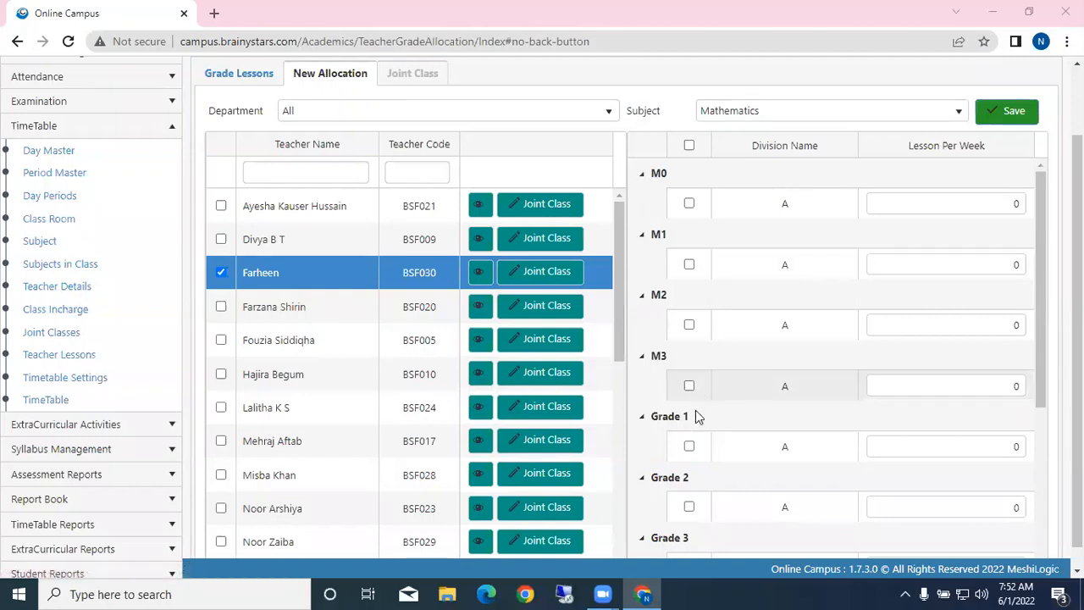
Include division A of Grade 1 through Grade 5 in the teacher's Mathematics allocation
left_click(690, 447)
left_click(689, 507)
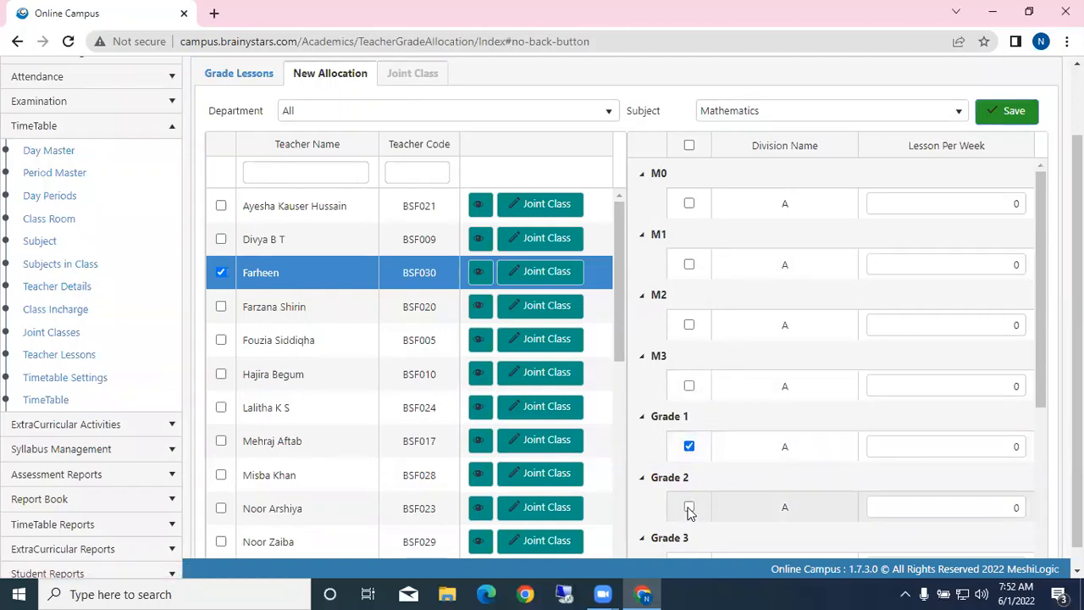
scroll(700, 486, "down", 2)
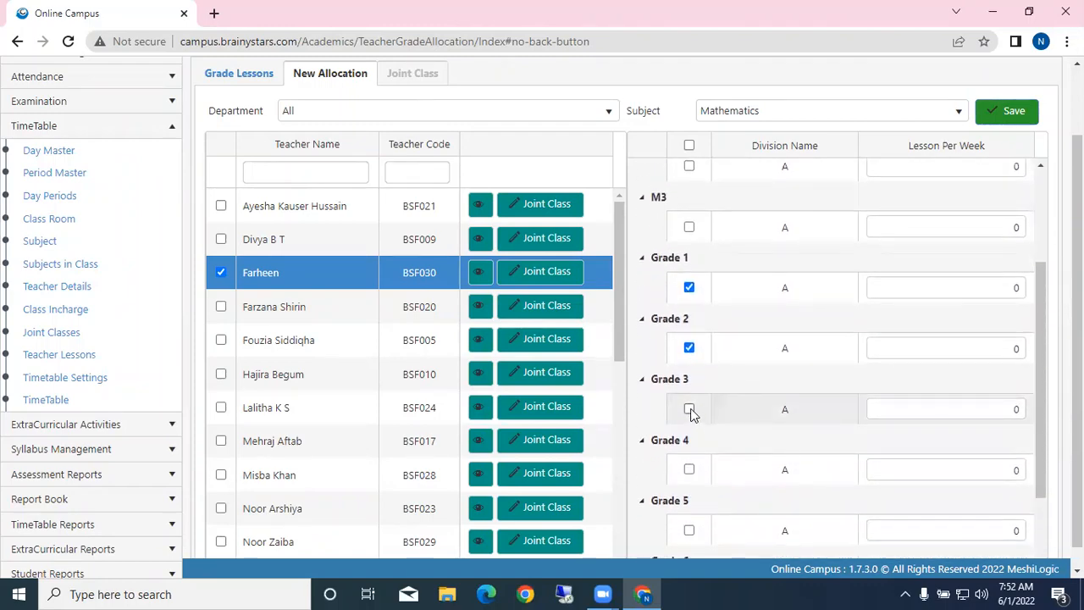
left_click(689, 410)
left_click(688, 469)
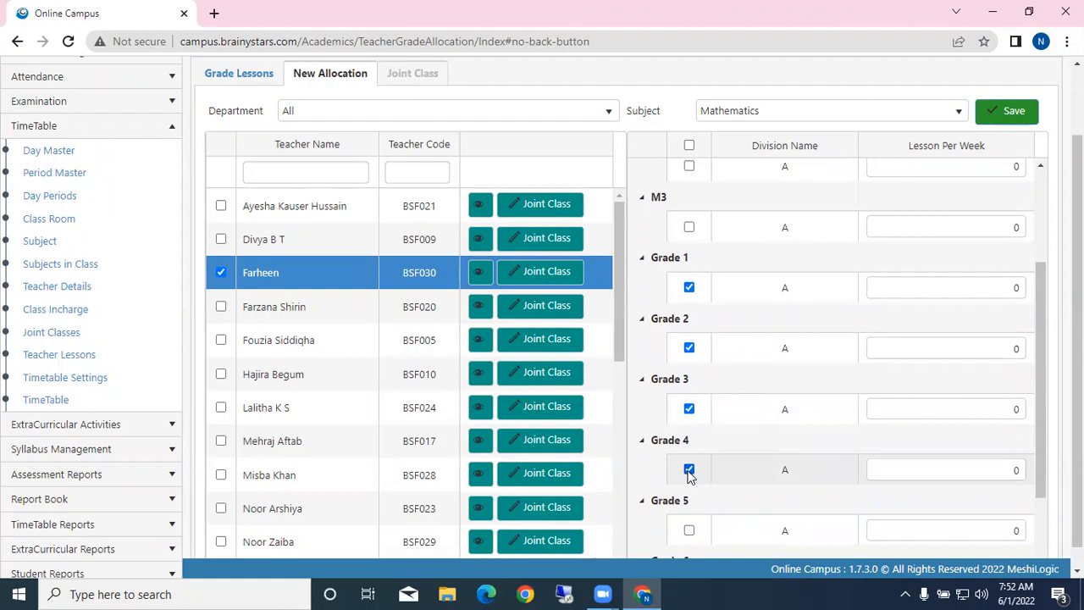
left_click(689, 532)
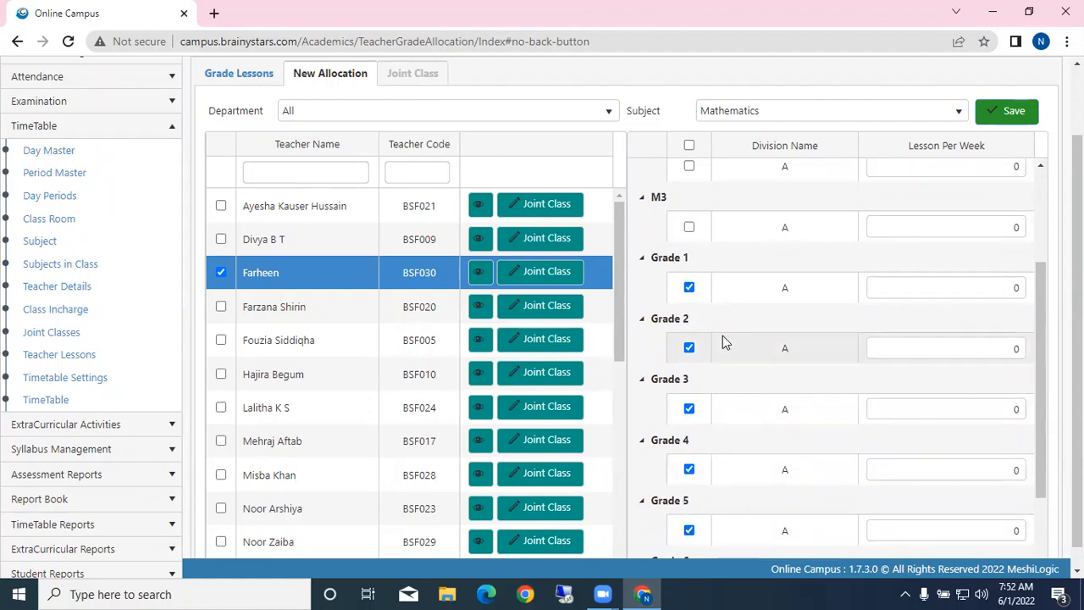
Set the Mathematics lessons per week to 3 for division A of each of Grades 1 to 5
left_click(971, 293)
type("3")
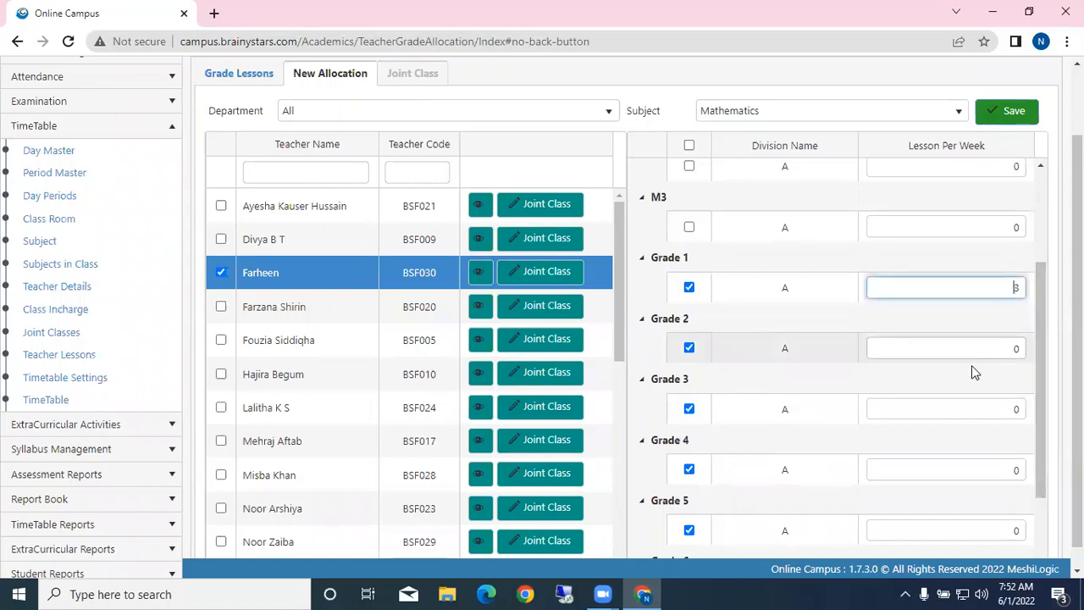
left_click(974, 348)
type("3")
left_click(1006, 409)
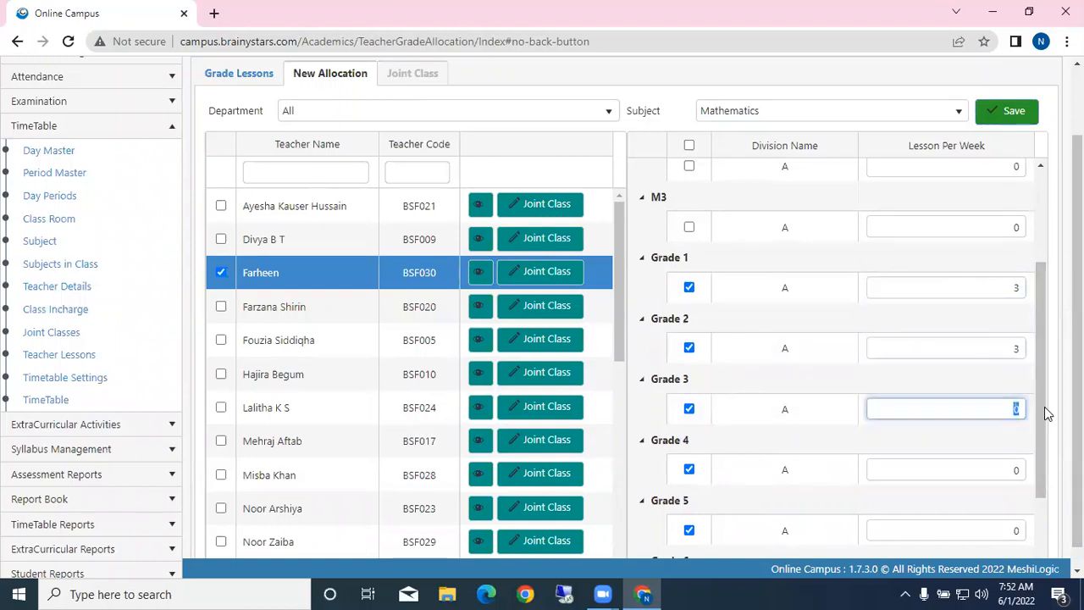
type("3")
left_click(1013, 473)
type("3")
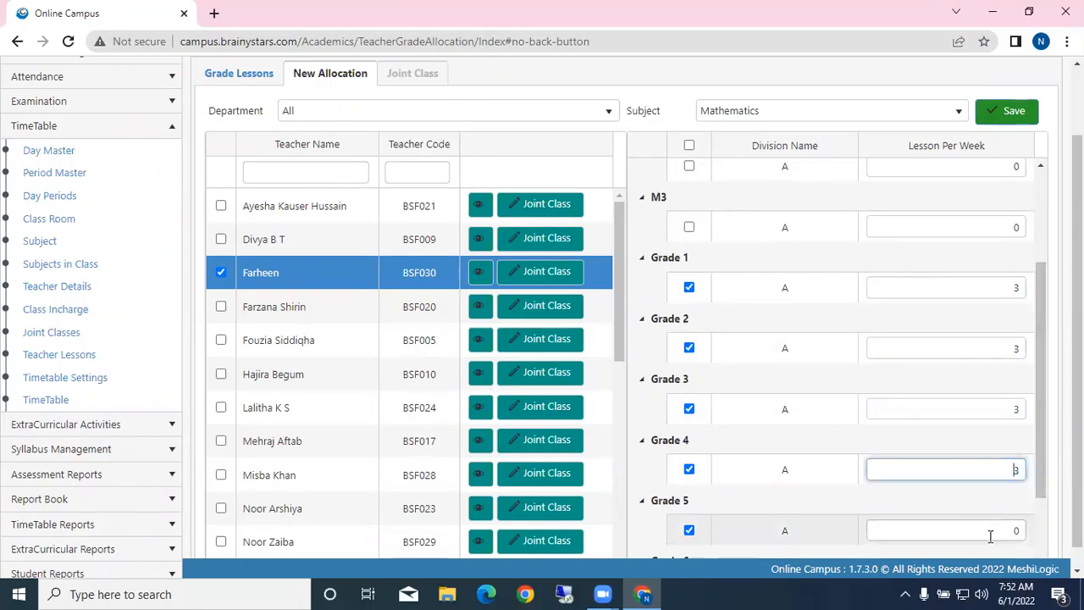
left_click(991, 531)
type("3")
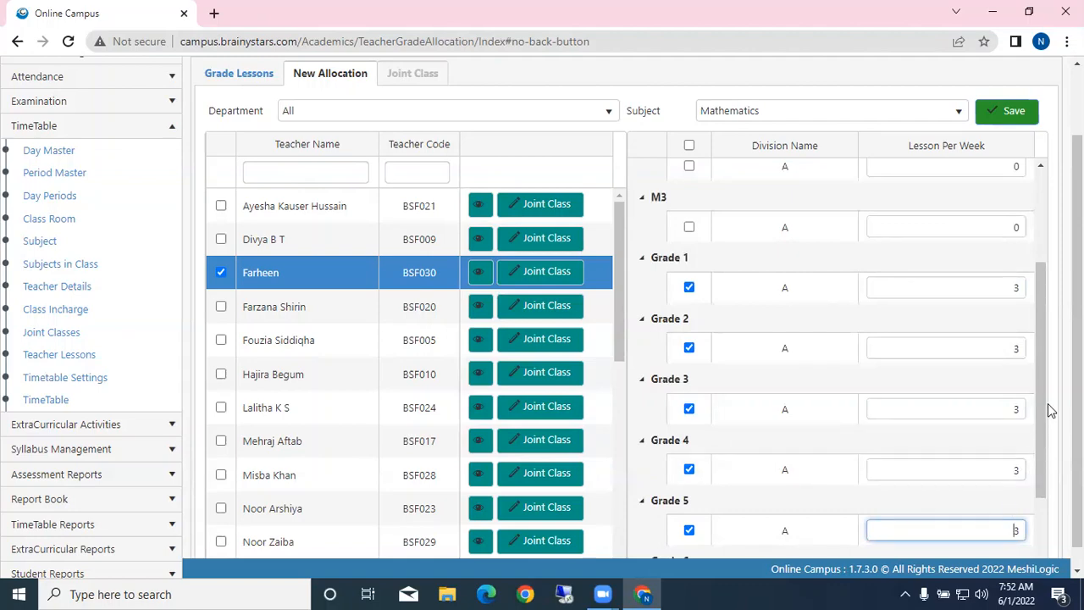
Add division A of Grade 6 and Grade 7 with 3 lessons per week each, and save the Mathematics allocation
left_click_drag(1042, 409, 1037, 468)
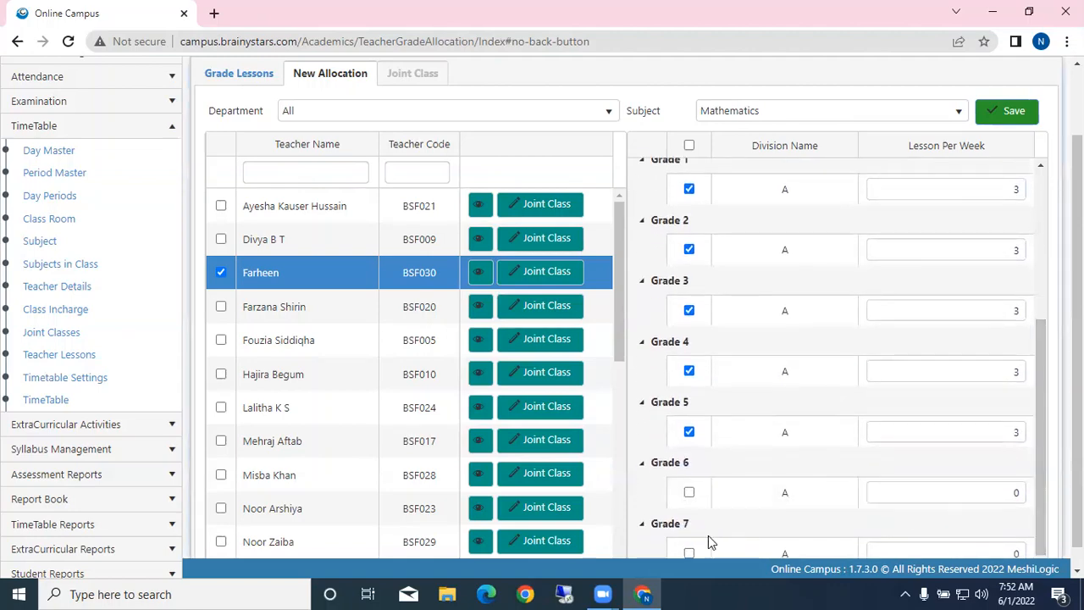
left_click(690, 493)
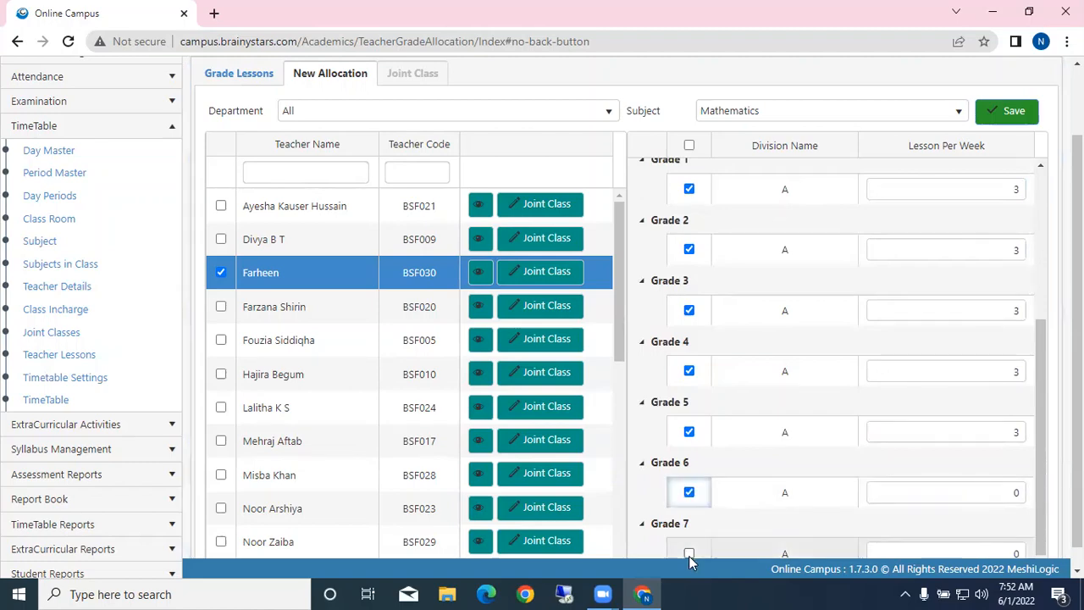
left_click(689, 556)
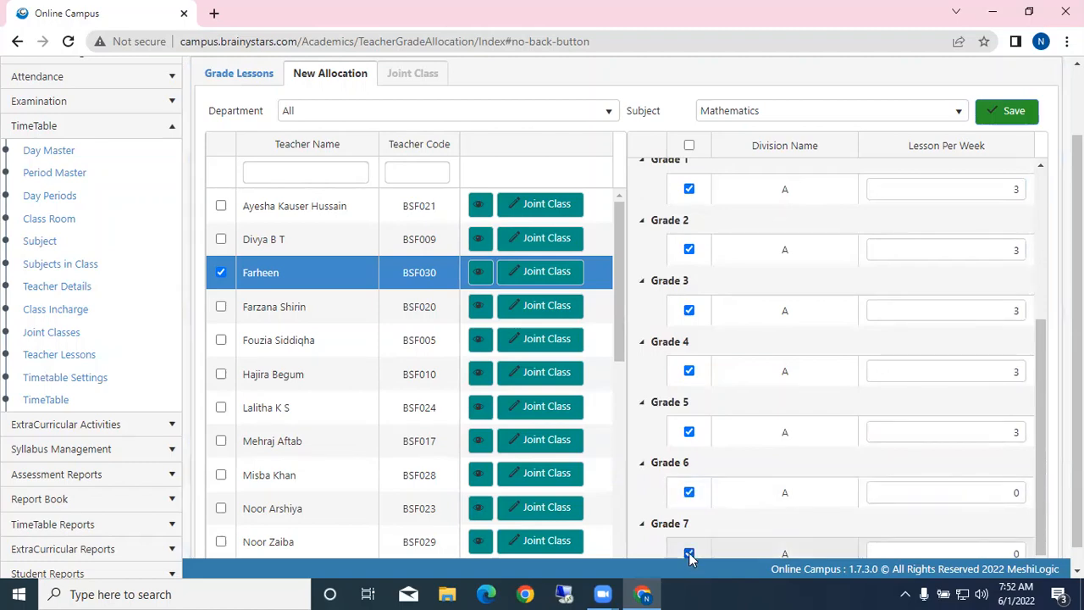
left_click(994, 494)
type("3")
key("Tab")
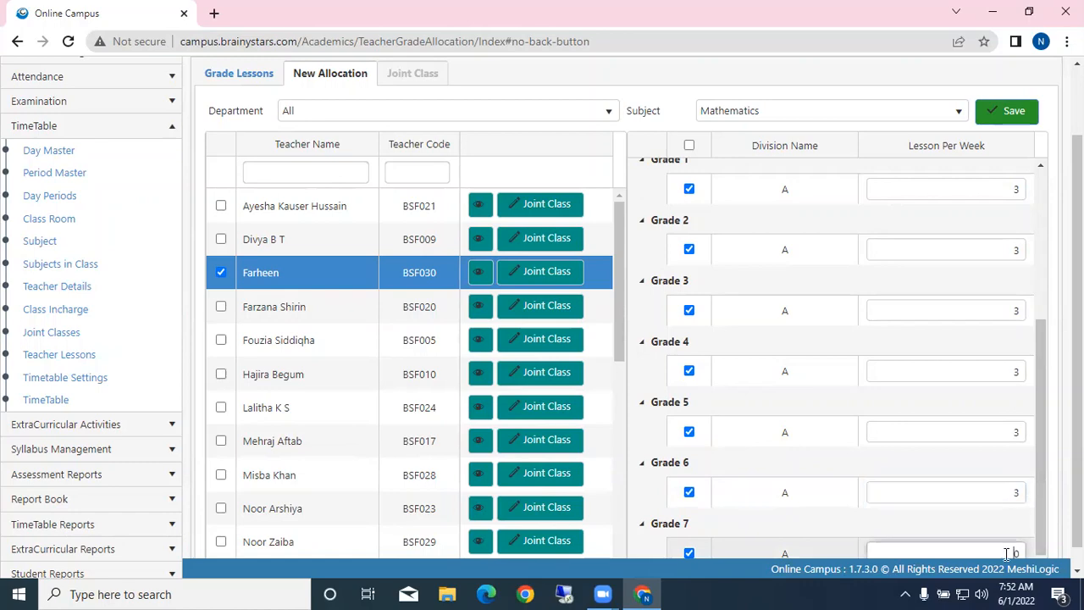
type("3")
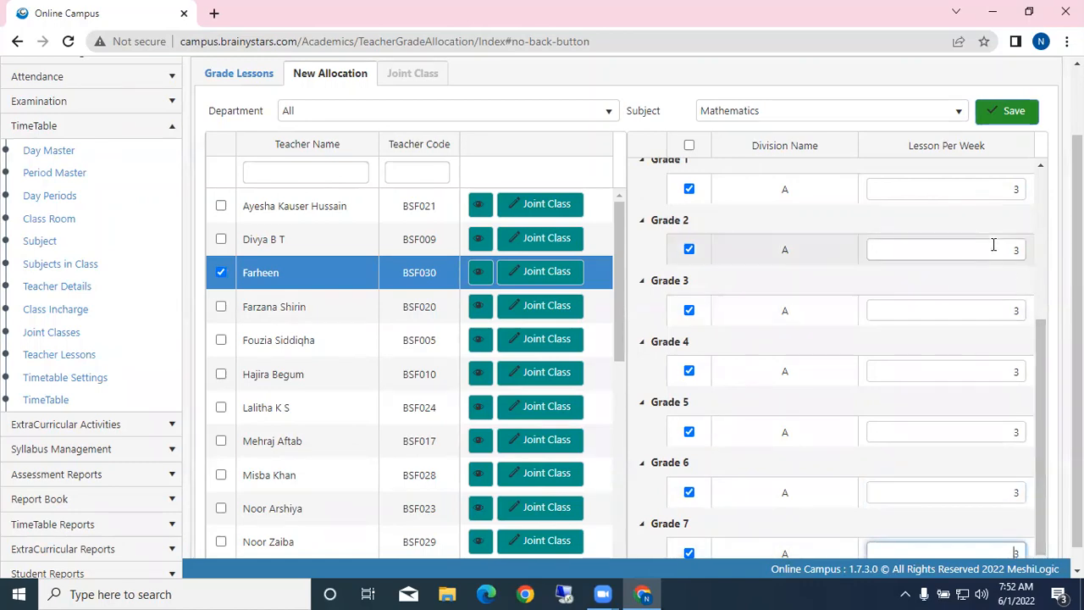
left_click(1015, 115)
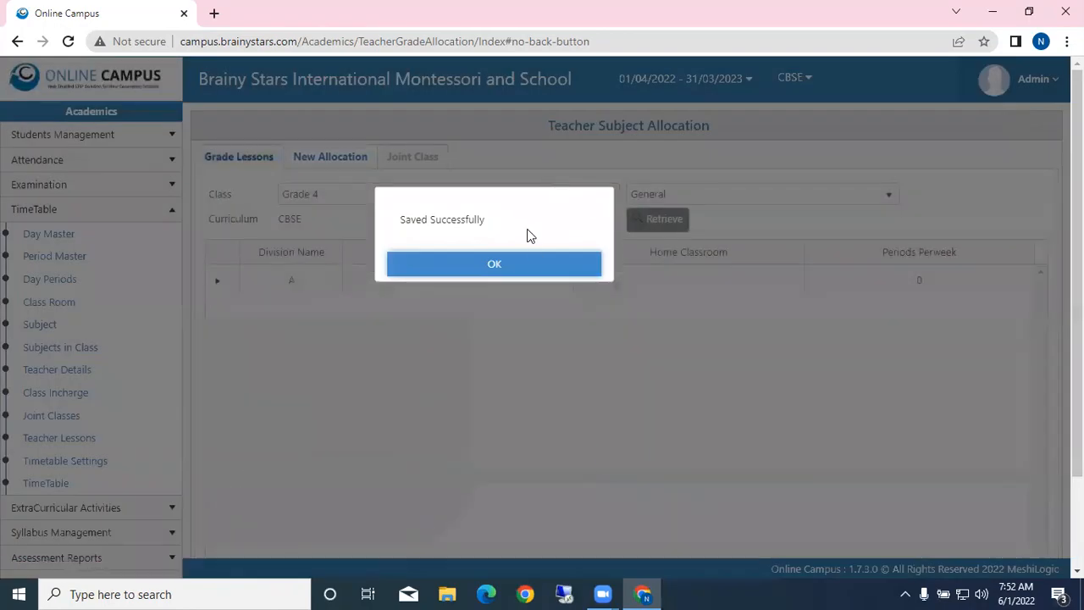
left_click(500, 275)
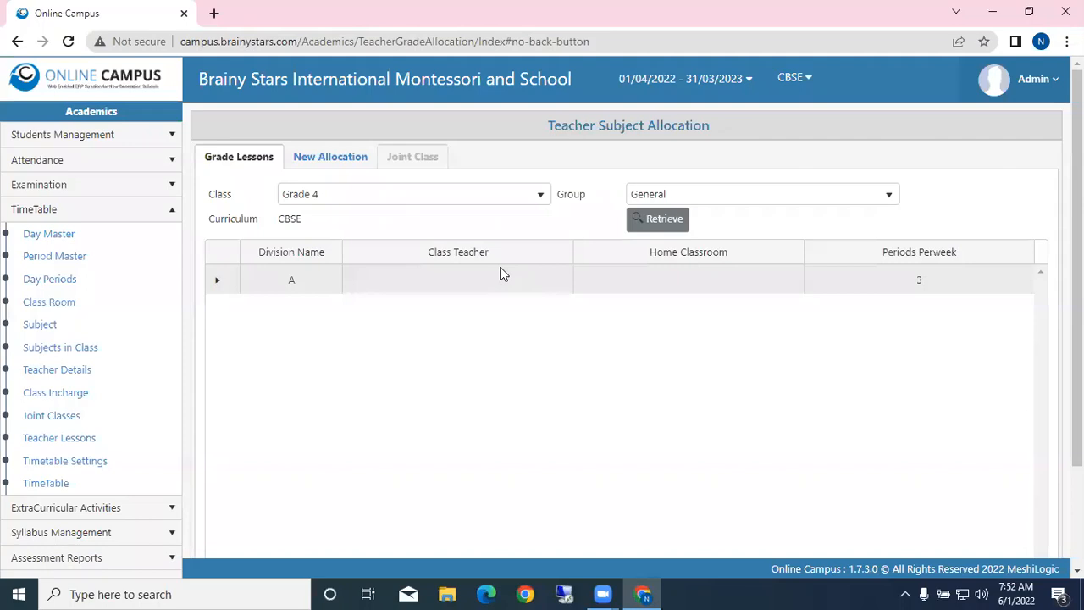
Examine the subject details of division A for Grade 4 and for Grade 2, both in group General
left_click(217, 283)
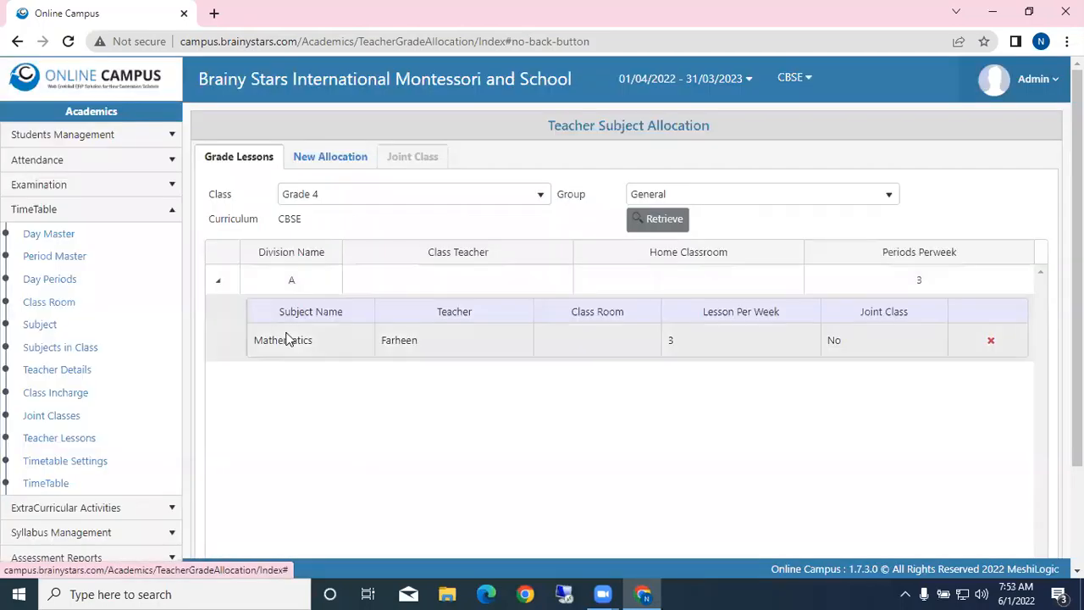
left_click(356, 200)
left_click(314, 316)
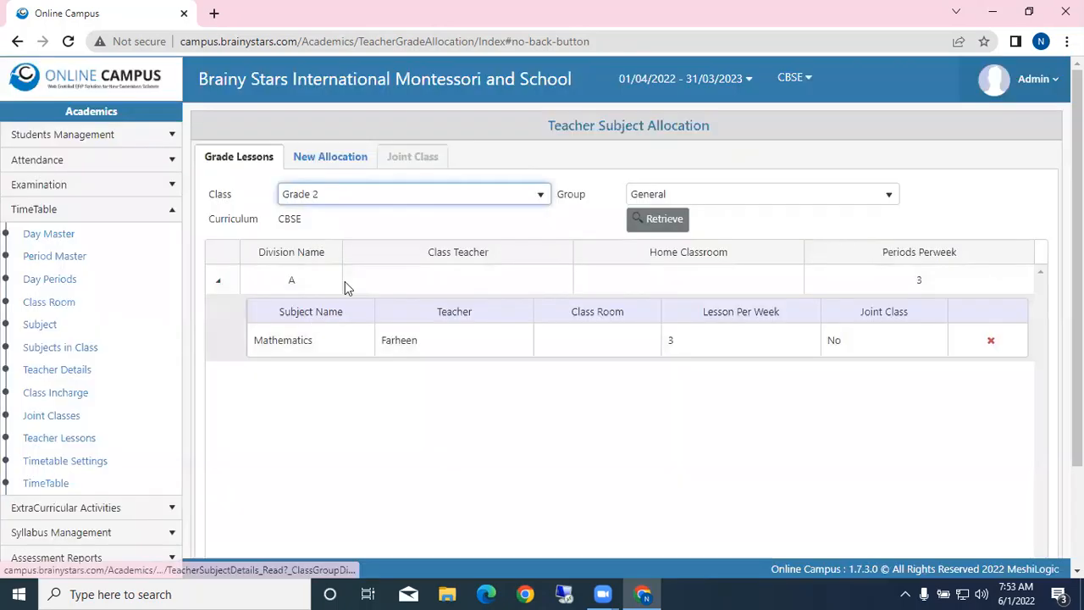
left_click(659, 222)
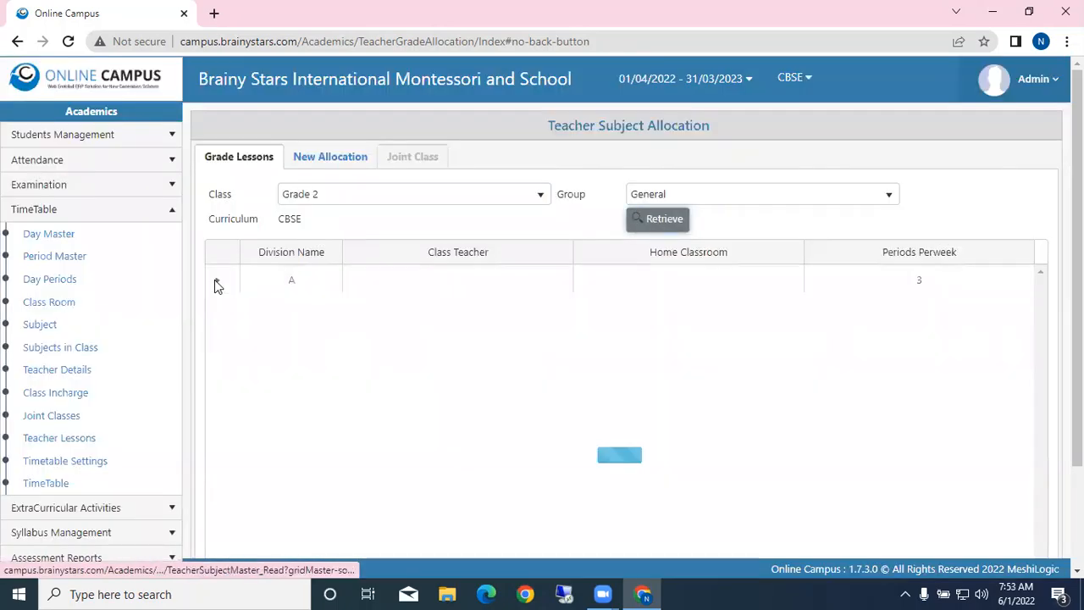
left_click(216, 279)
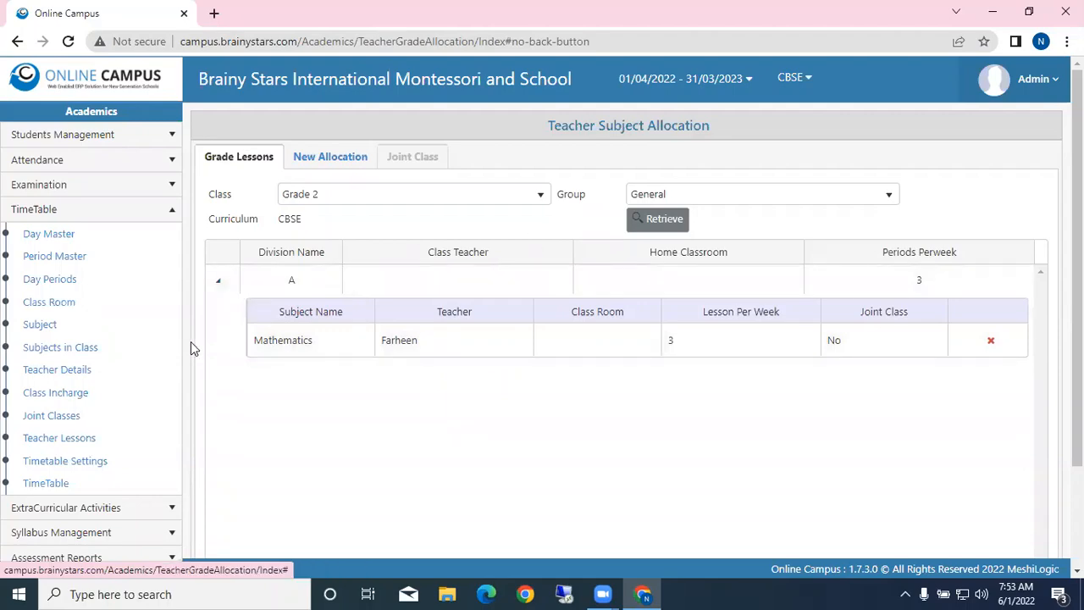
Start another new allocation, select the fourth teacher in the list and set the subject to kannada
left_click(329, 156)
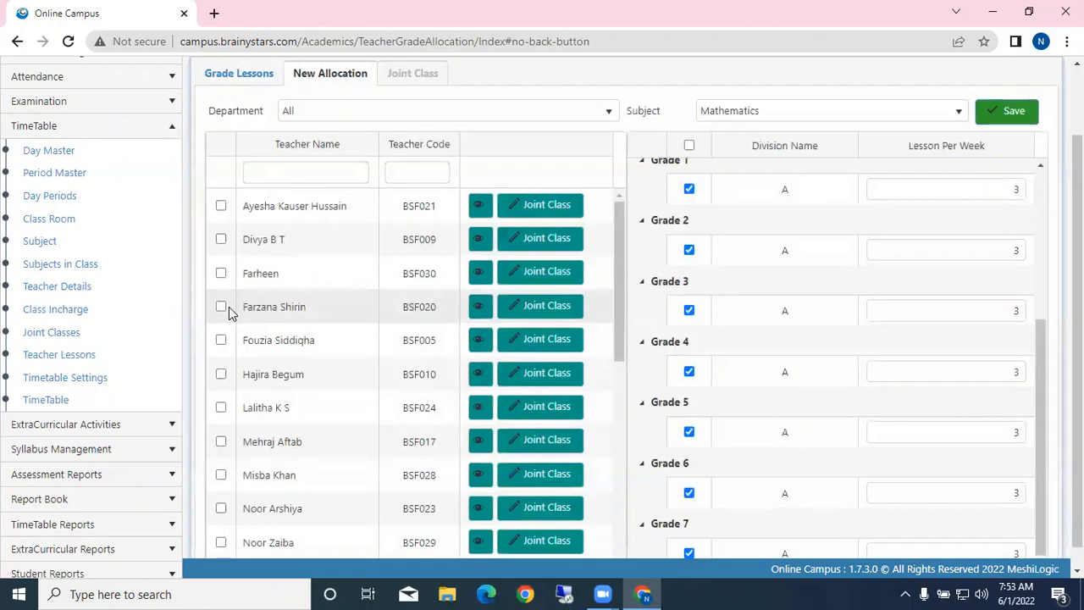
left_click(220, 307)
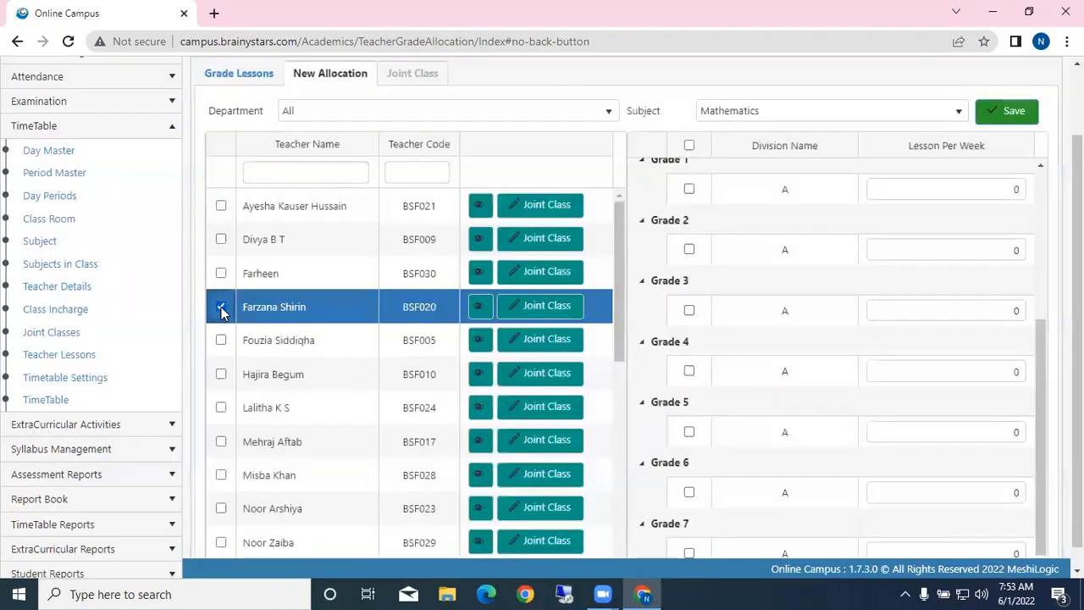
left_click(758, 119)
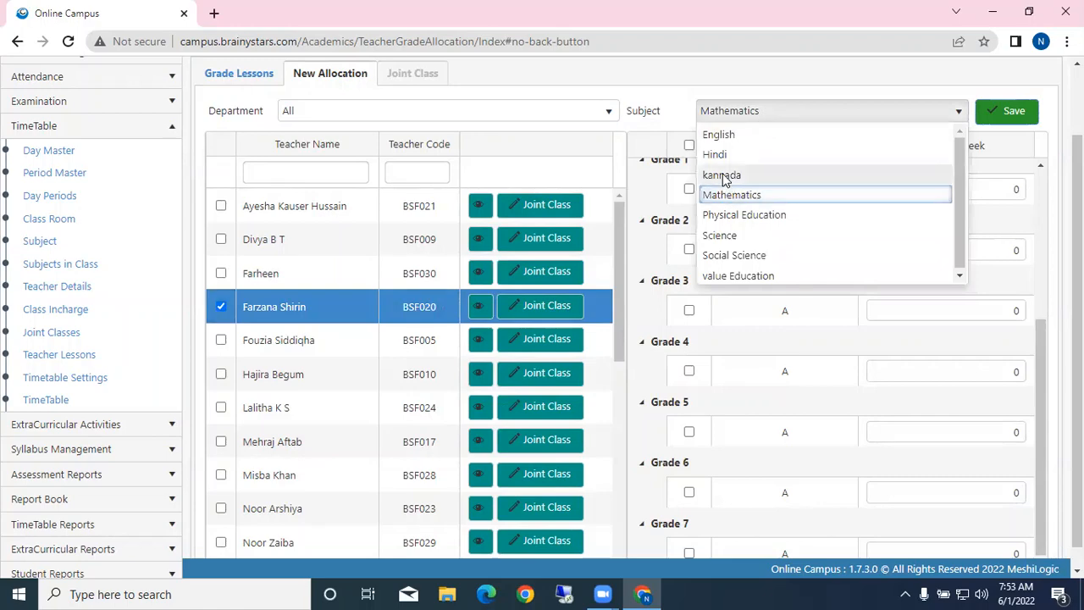
left_click(723, 177)
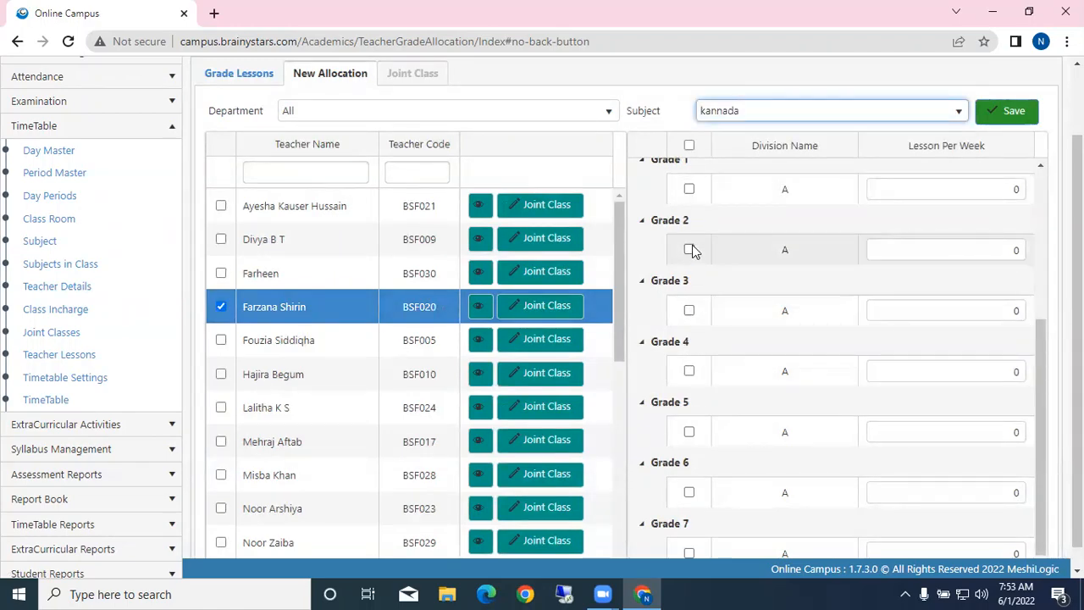
Include division A of Grade 3 through Grade 7 in the teacher's kannada allocation
left_click(689, 310)
left_click(688, 370)
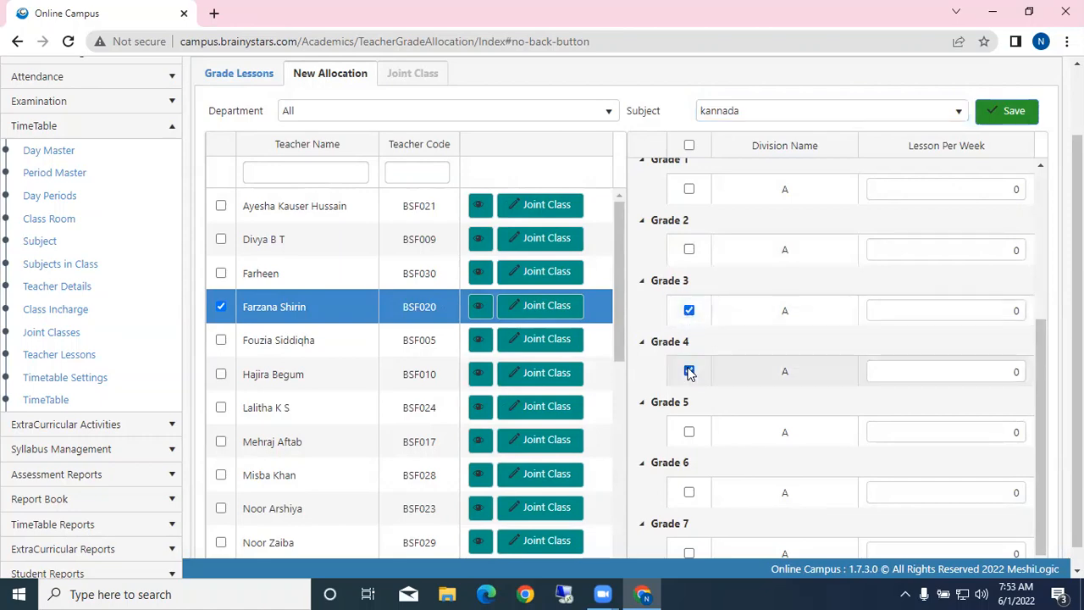
left_click(689, 433)
left_click(689, 493)
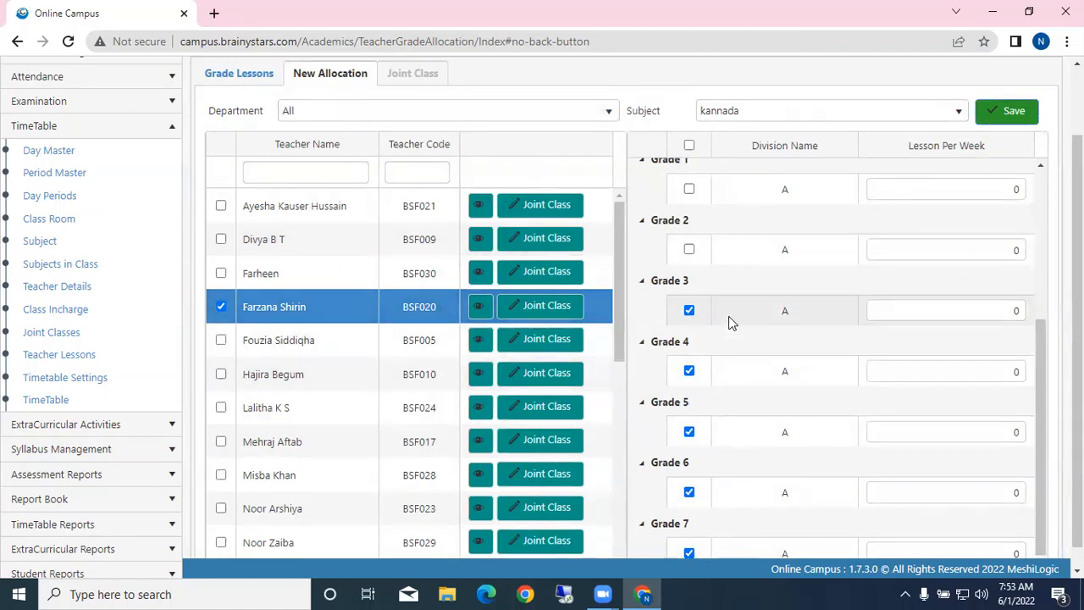
Set the kannada lessons per week to 2 for division A of each of Grades 3 to 7
left_click(976, 303)
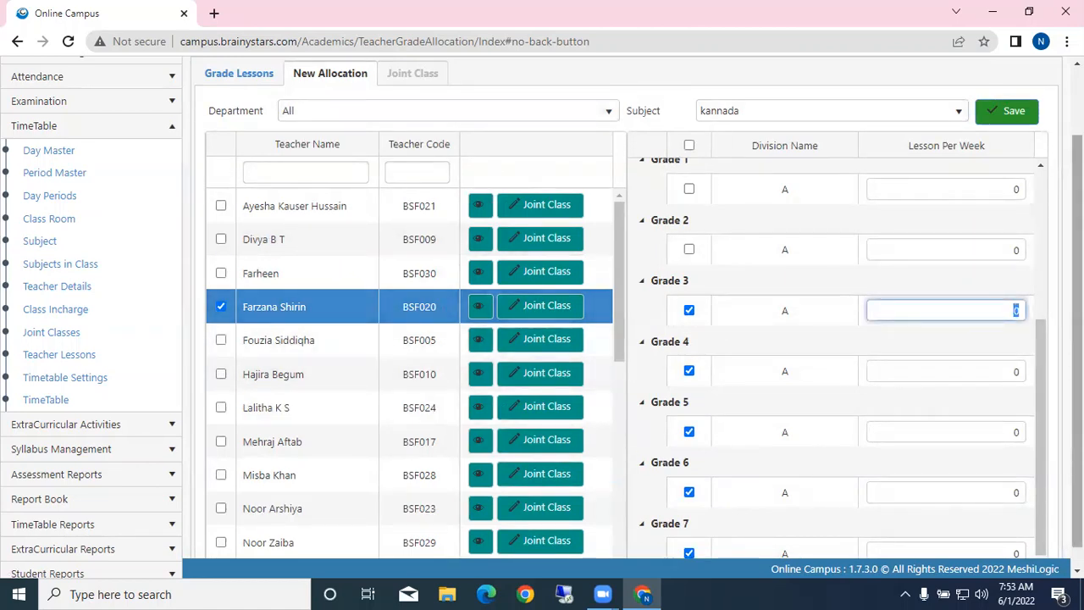
type("2")
left_click(992, 370)
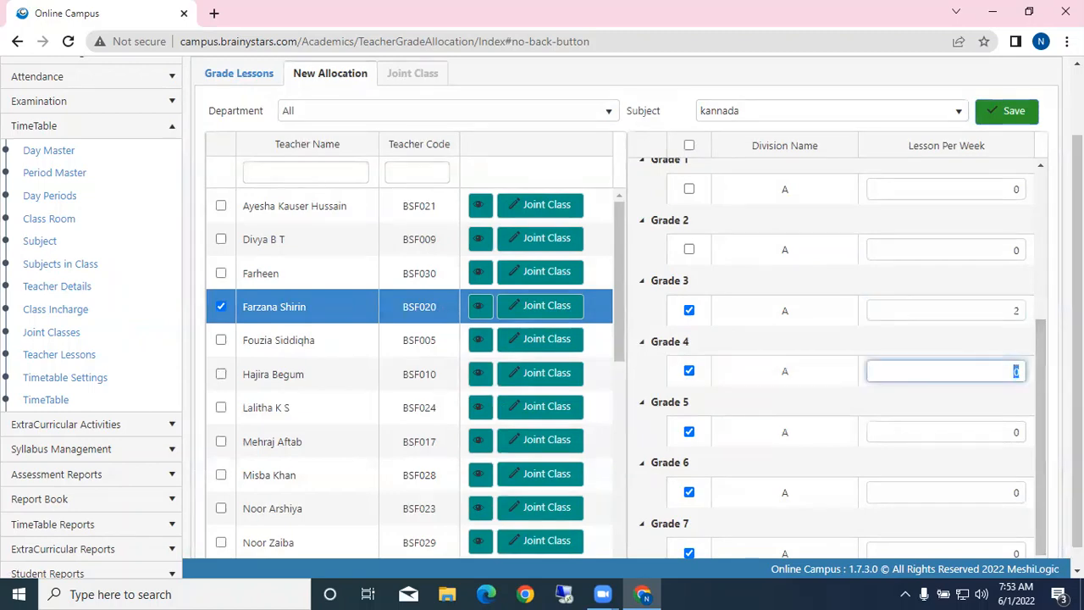
type("2")
left_click(1010, 439)
type("2")
left_click(988, 499)
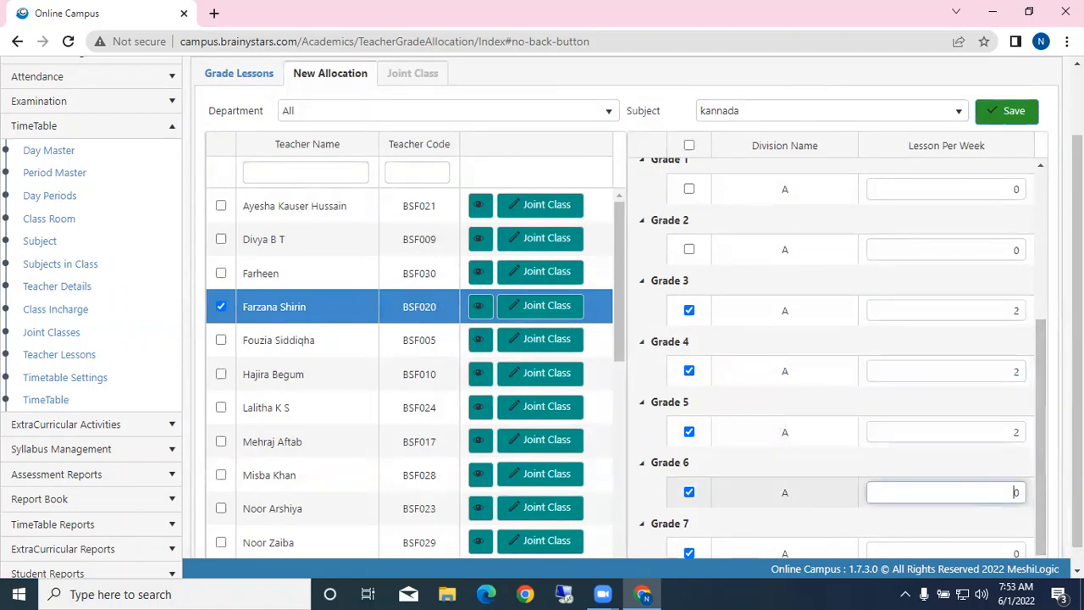
type("2")
left_click(1014, 555)
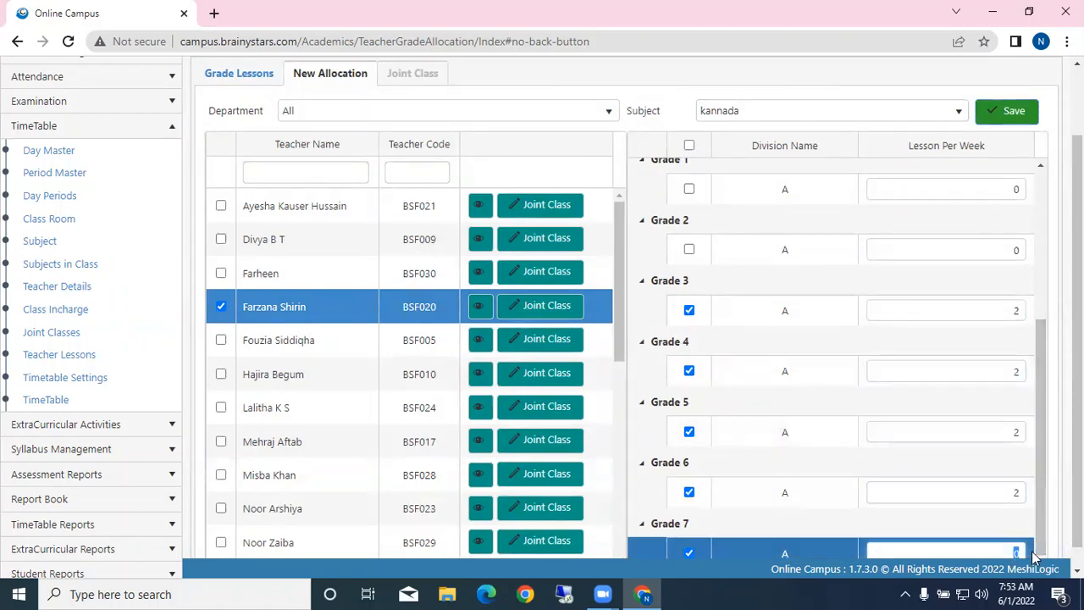
type("2")
scroll(542, 318, "down", 1)
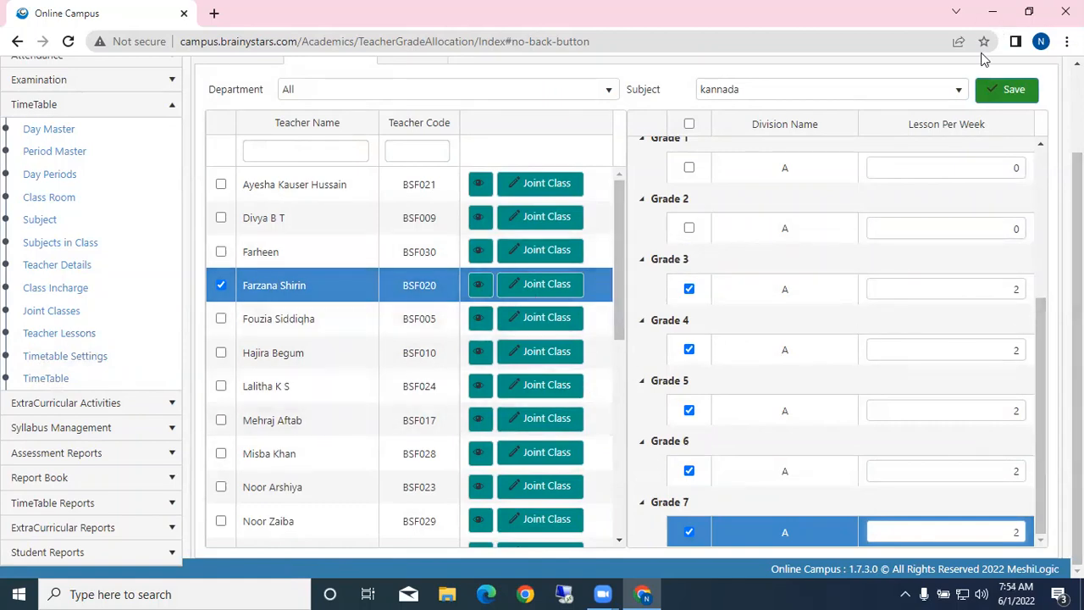
Save the fourth teacher's kannada allocation for Grades 3 to 7 and reload the teacher lessons page
left_click(1013, 90)
left_click(492, 274)
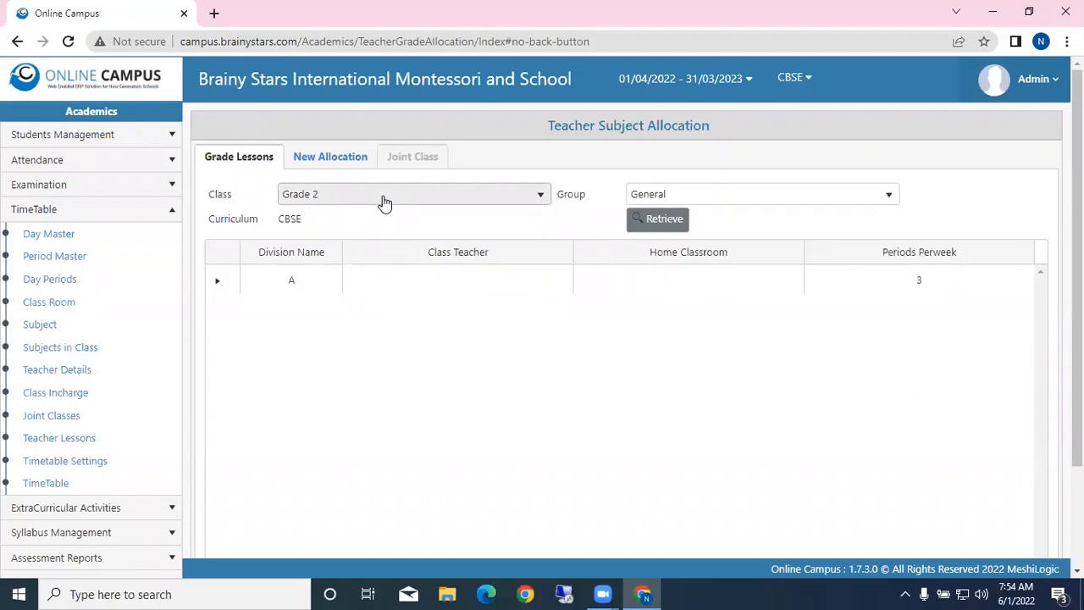
left_click(340, 156)
left_click(78, 358)
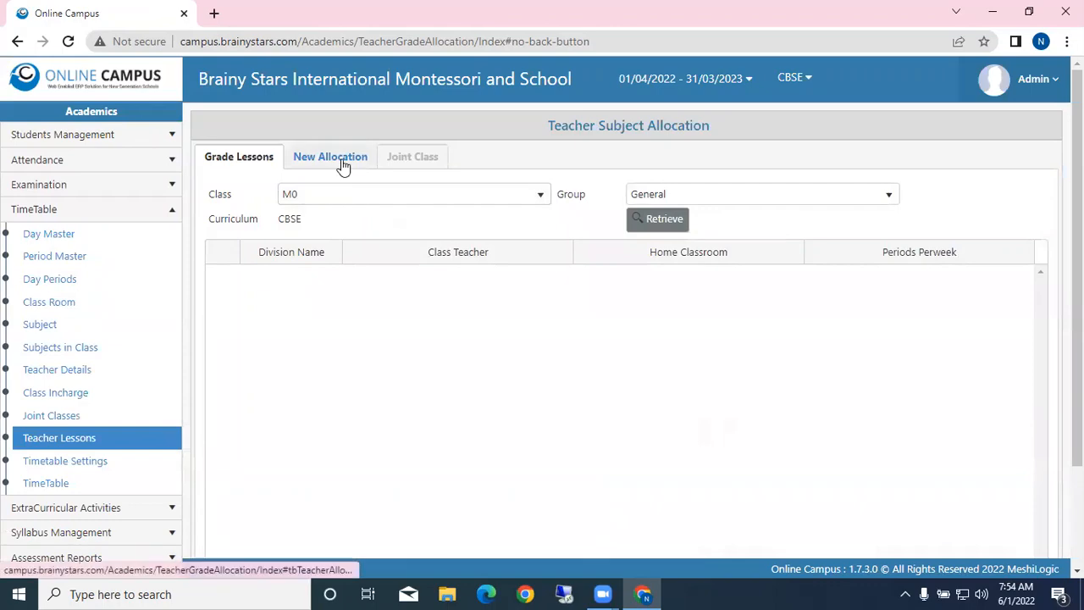
Start a new kannada allocation for the fourth teacher in the list and include division A of M2 and M3
left_click(339, 155)
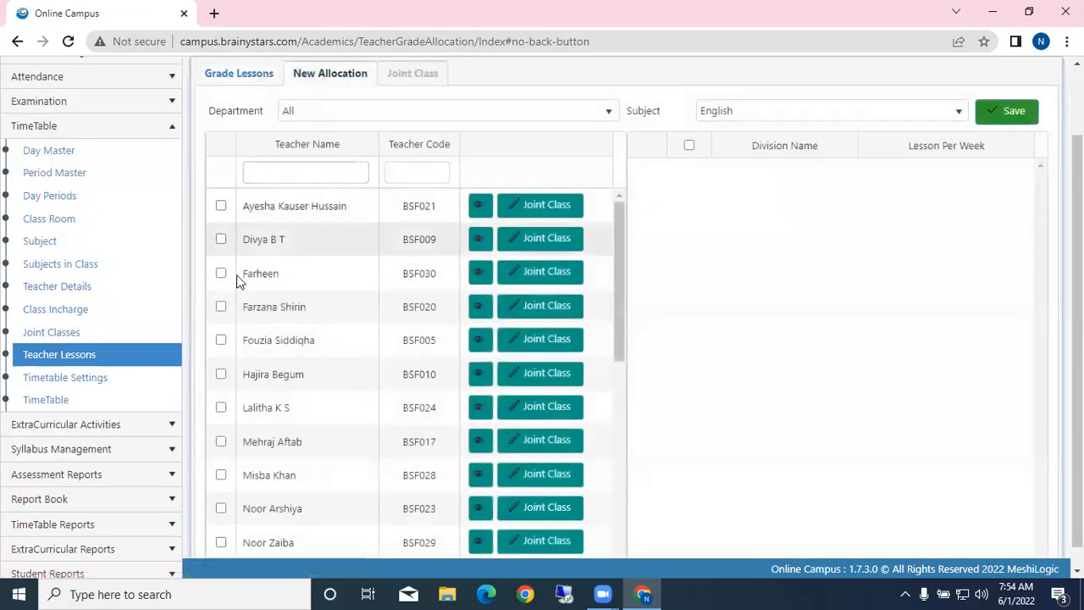
left_click(221, 308)
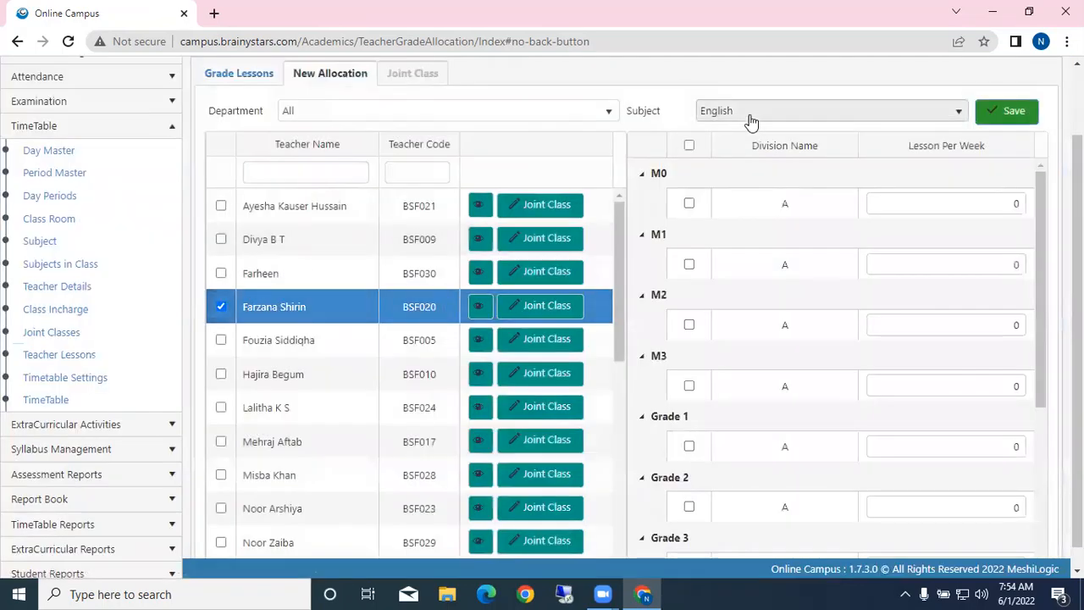
left_click(762, 113)
left_click(733, 176)
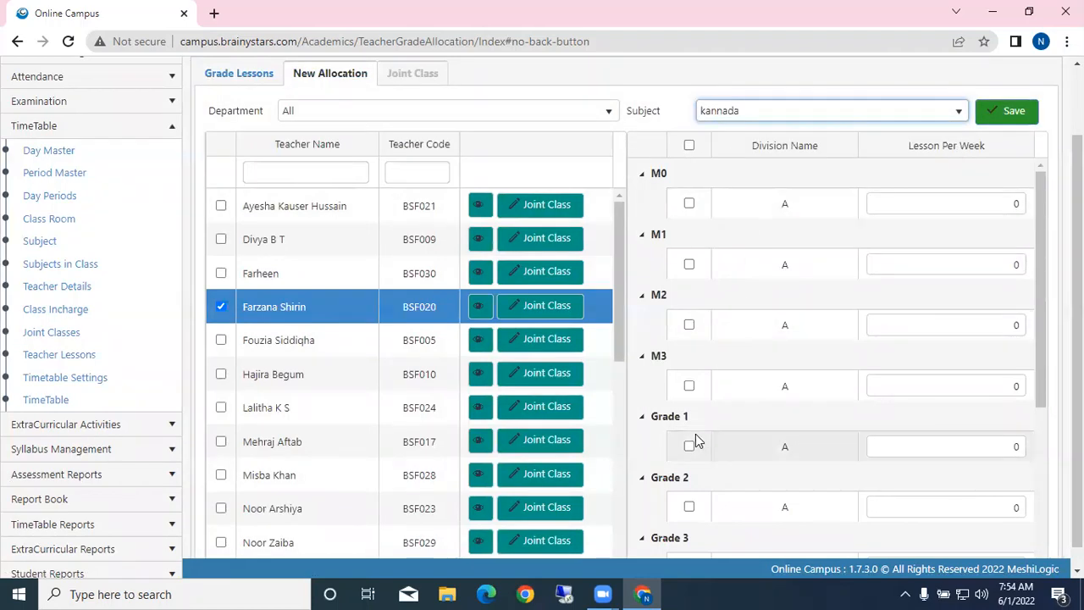
left_click(689, 326)
left_click(688, 386)
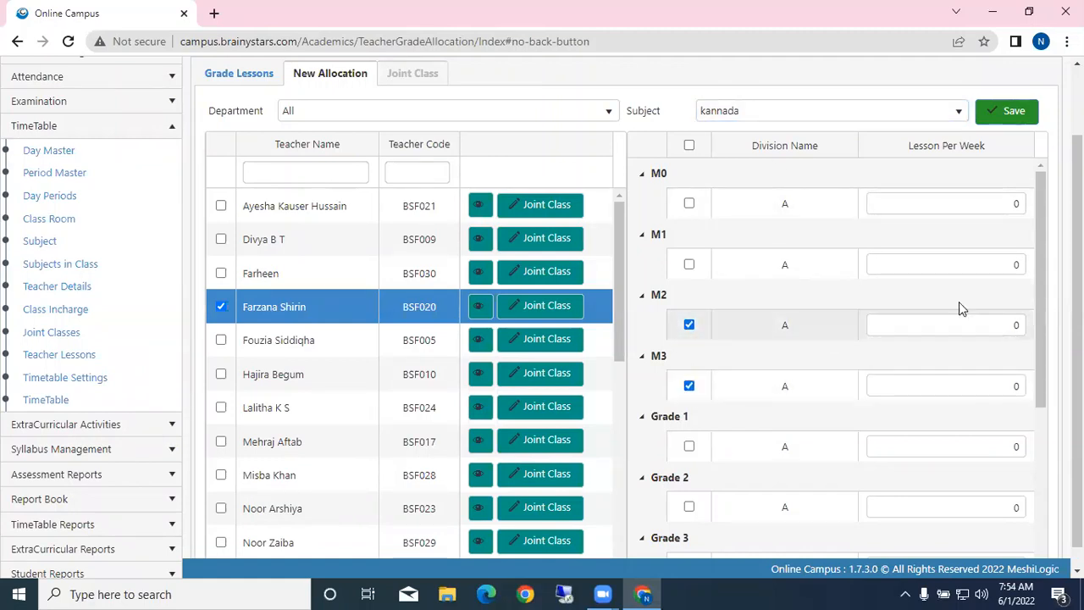
left_click(997, 269)
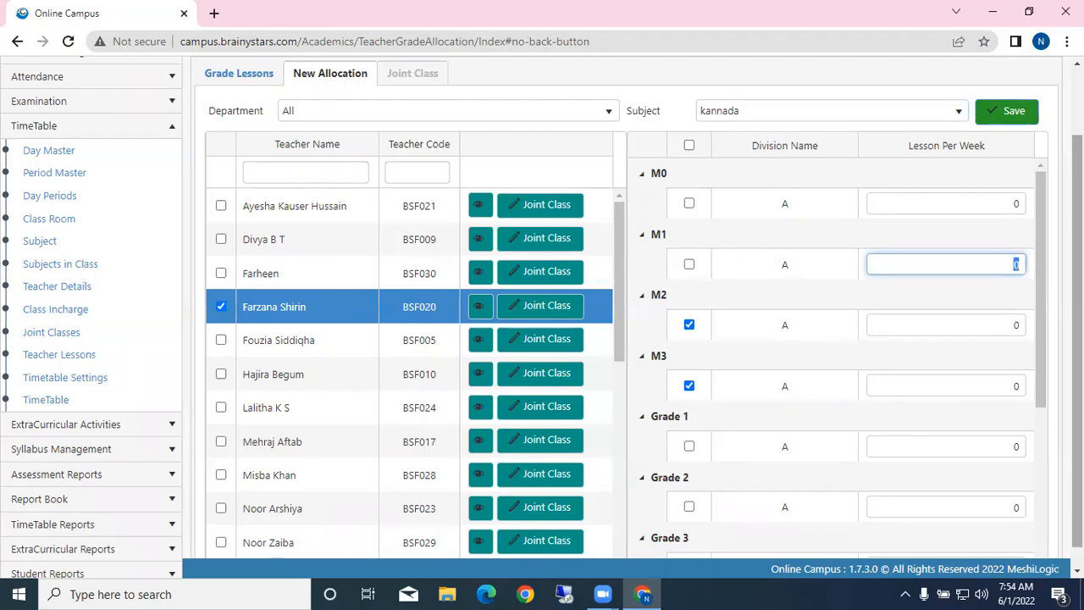
left_click(993, 329)
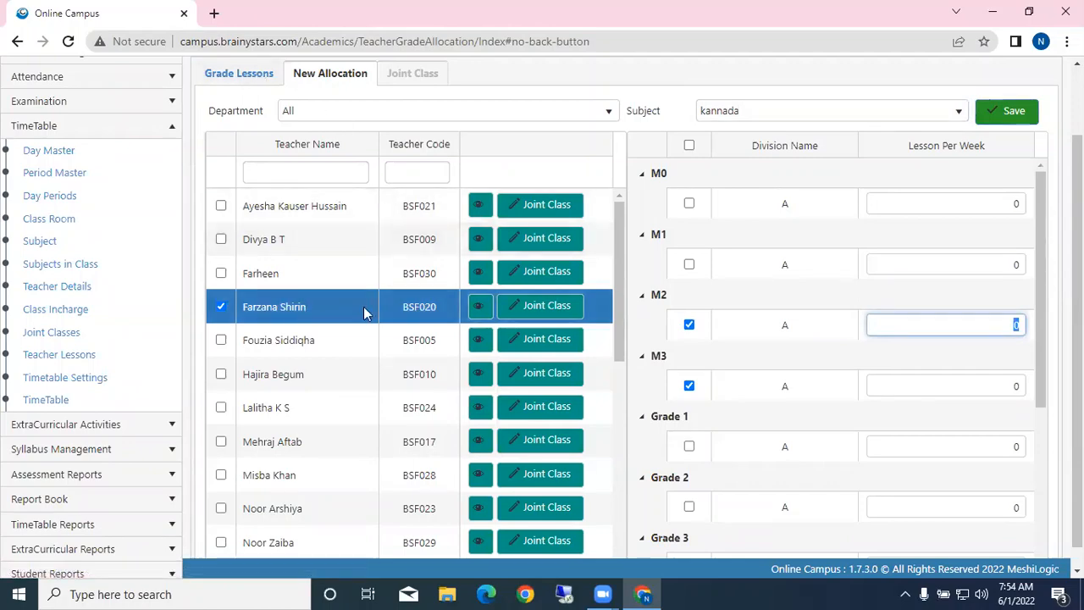
Review the lessons already allocated to the fourth teacher in the list
left_click(479, 307)
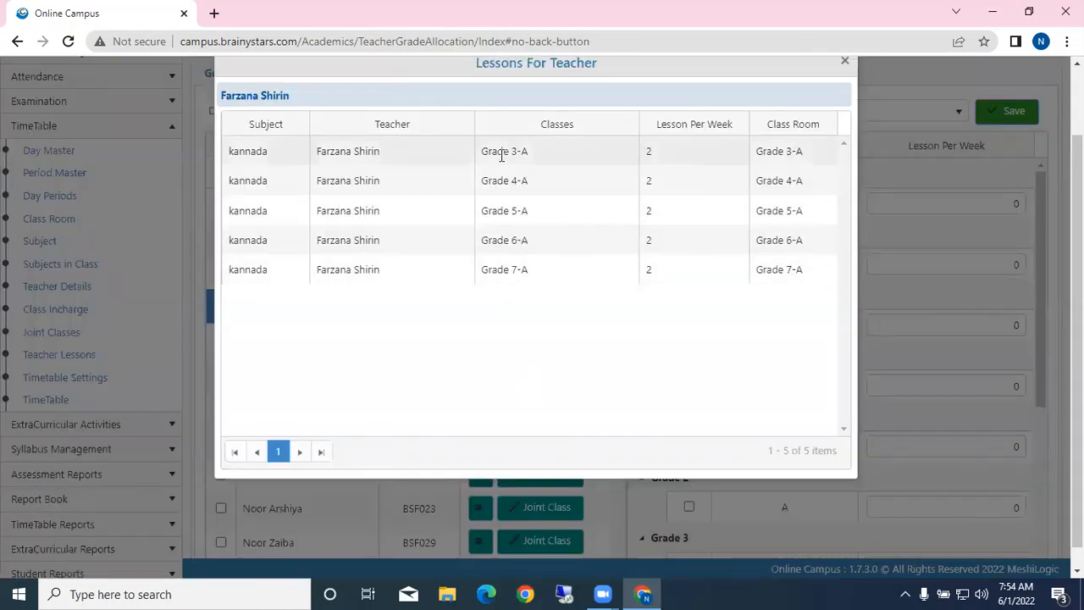
left_click(844, 62)
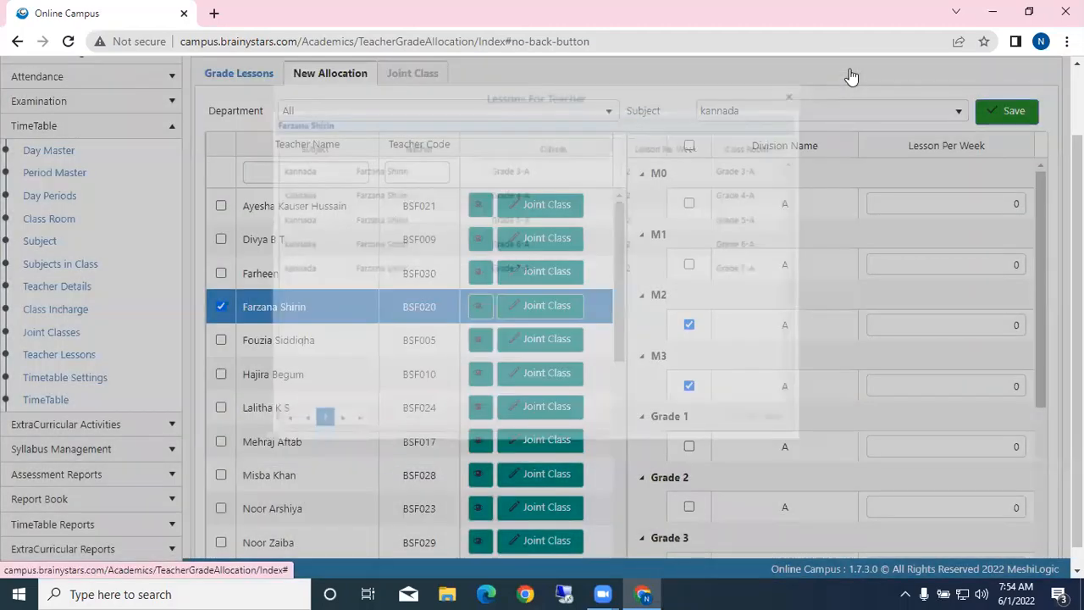
Retrieve the Grade 1 lessons for group General and delete the Mathematics allocation from division A
left_click(223, 77)
left_click(386, 113)
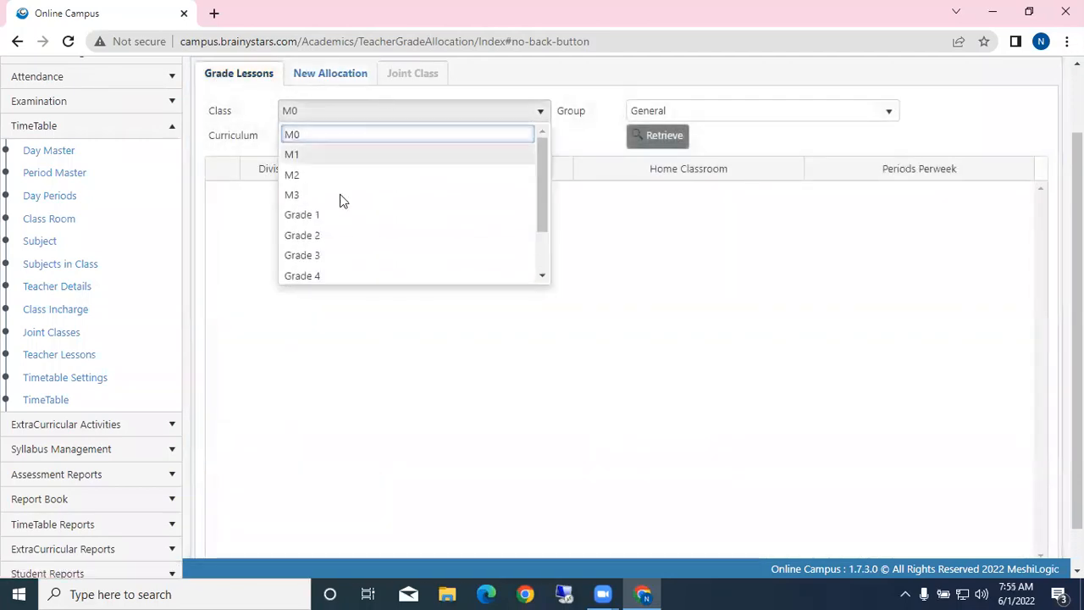
left_click(333, 215)
left_click(664, 136)
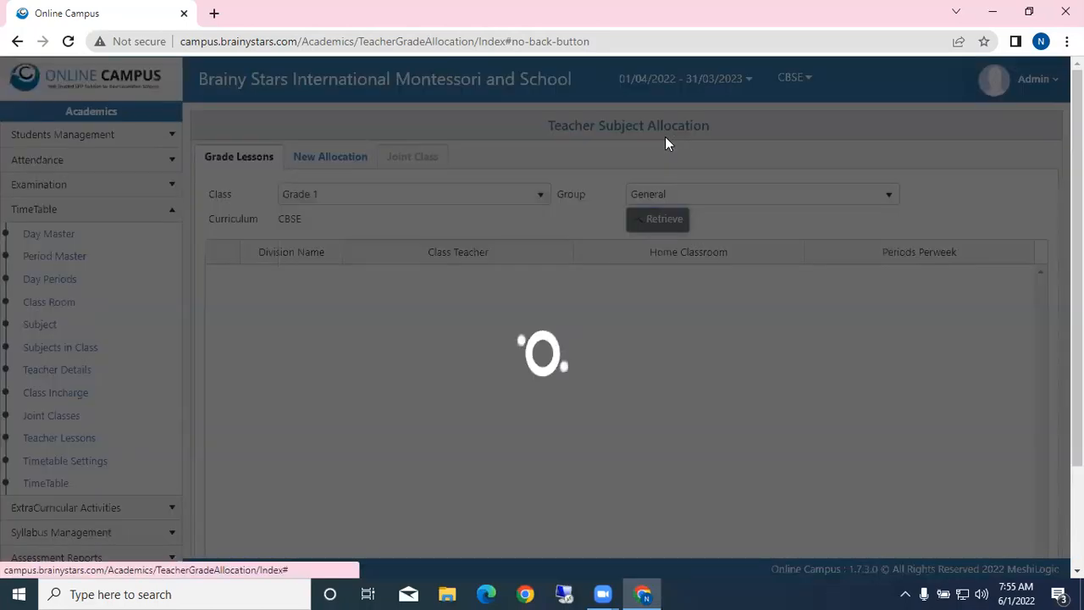
left_click(224, 281)
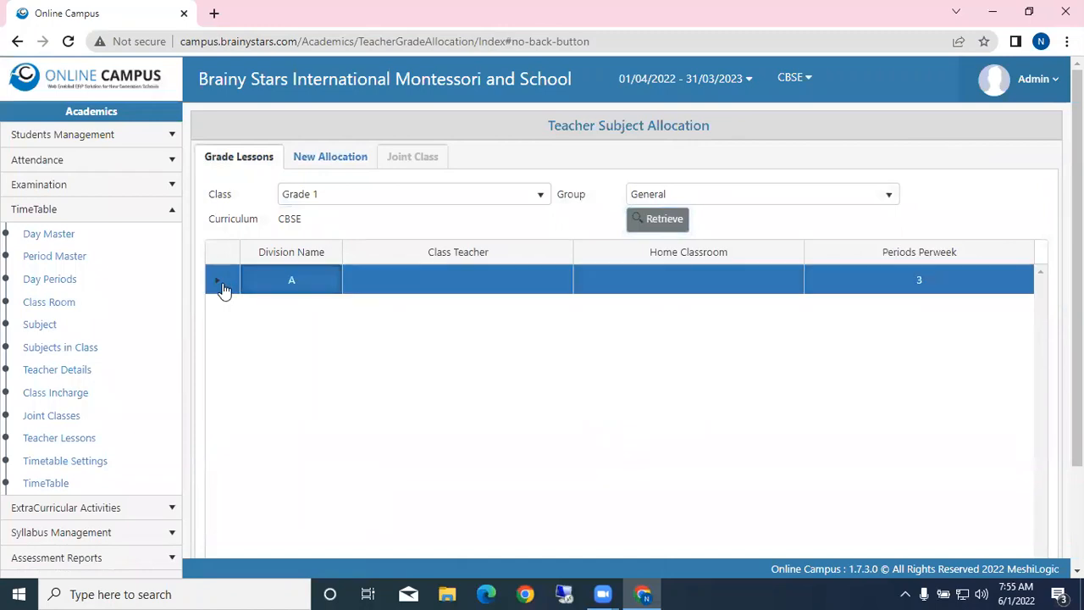
left_click(223, 283)
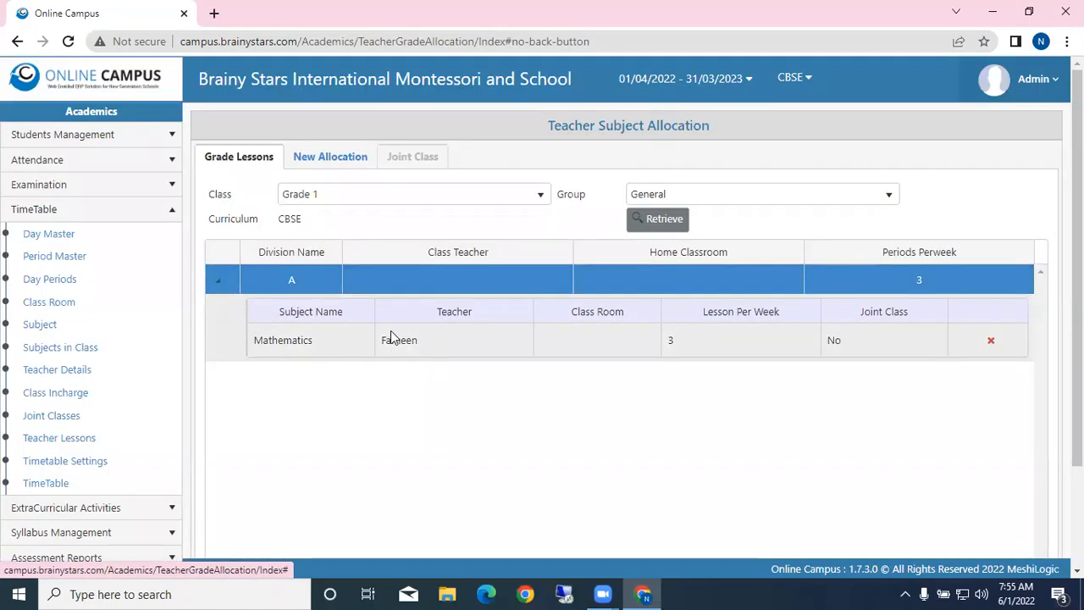
left_click(991, 342)
left_click(440, 264)
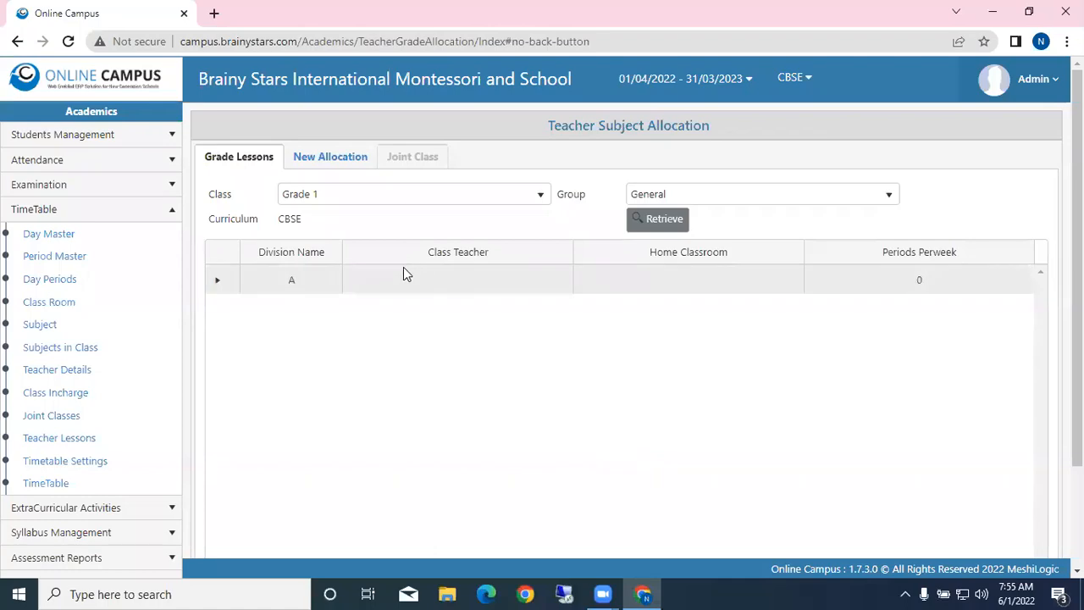
left_click(342, 161)
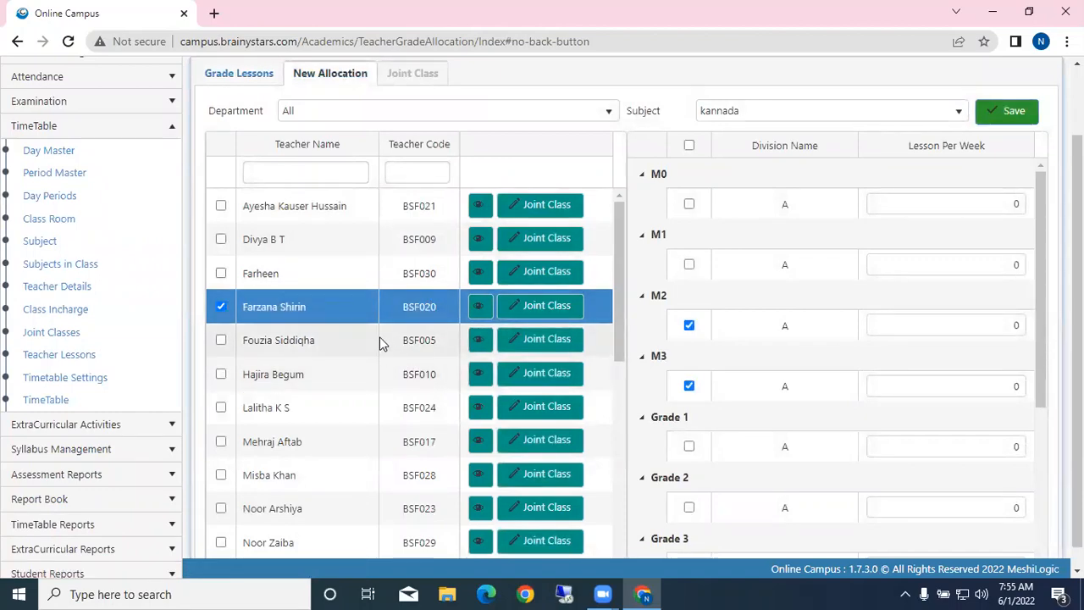
scroll(251, 307, "down", 1)
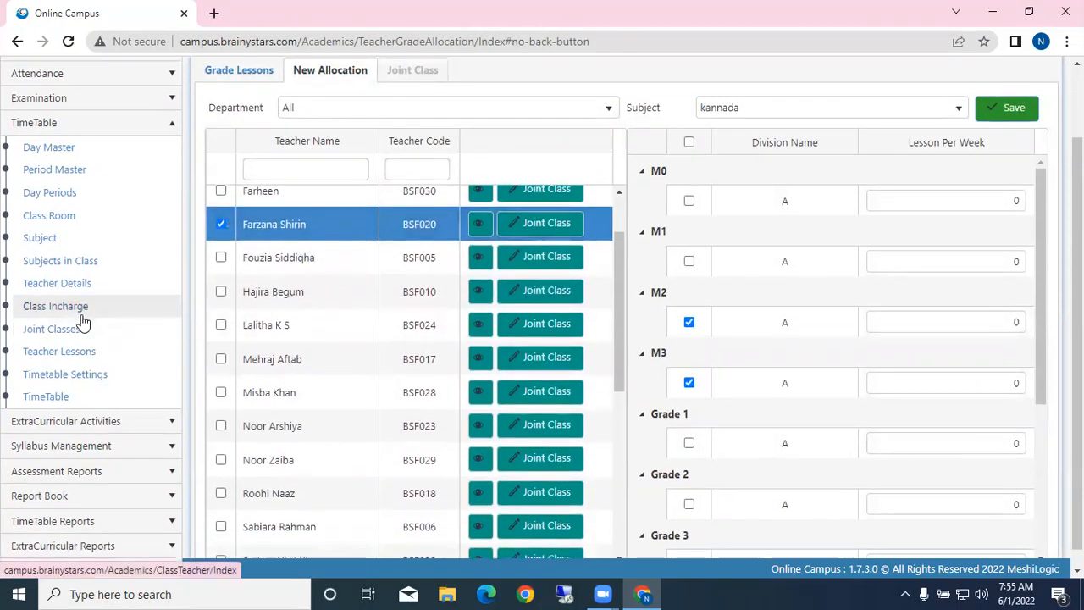
scroll(82, 321, "down", 1)
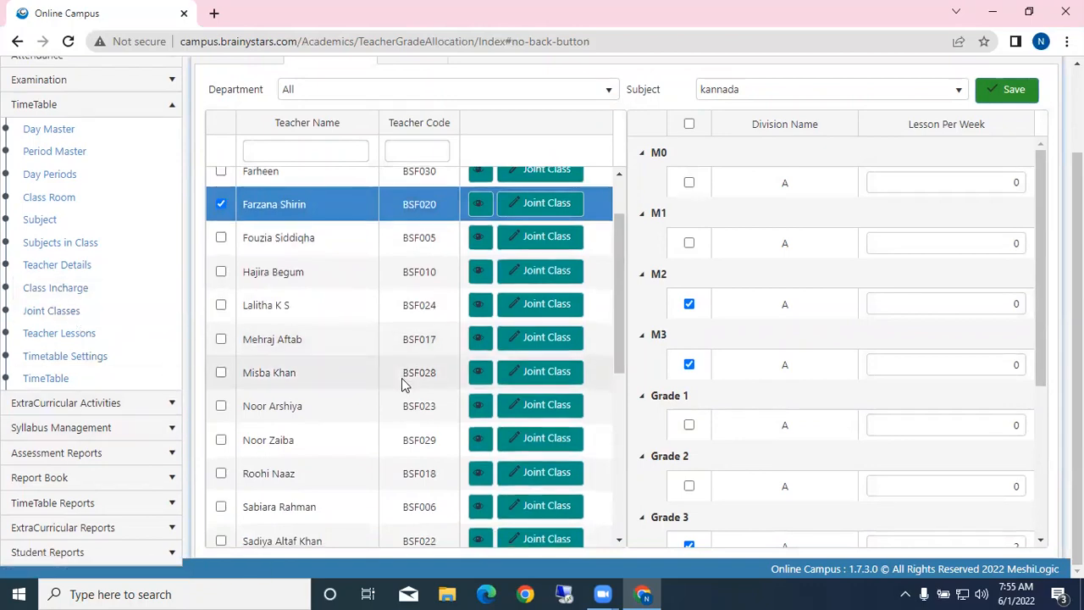
scroll(403, 383, "up", 2)
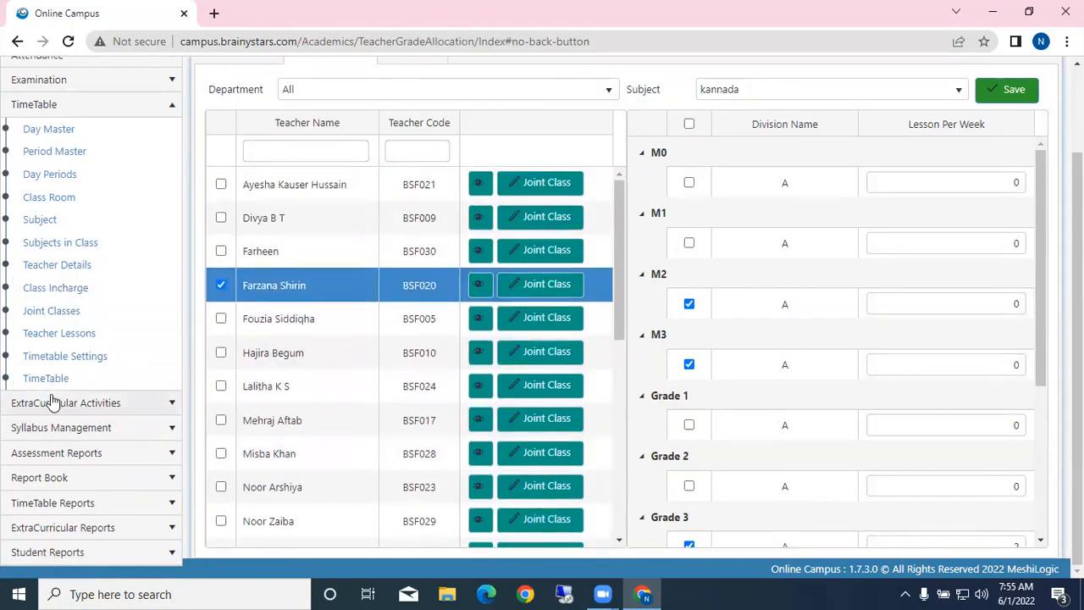
In the timetable settings, set teacher periods to 40 per week and 7 per day, and teacher consecutive hours to 3
left_click(62, 357)
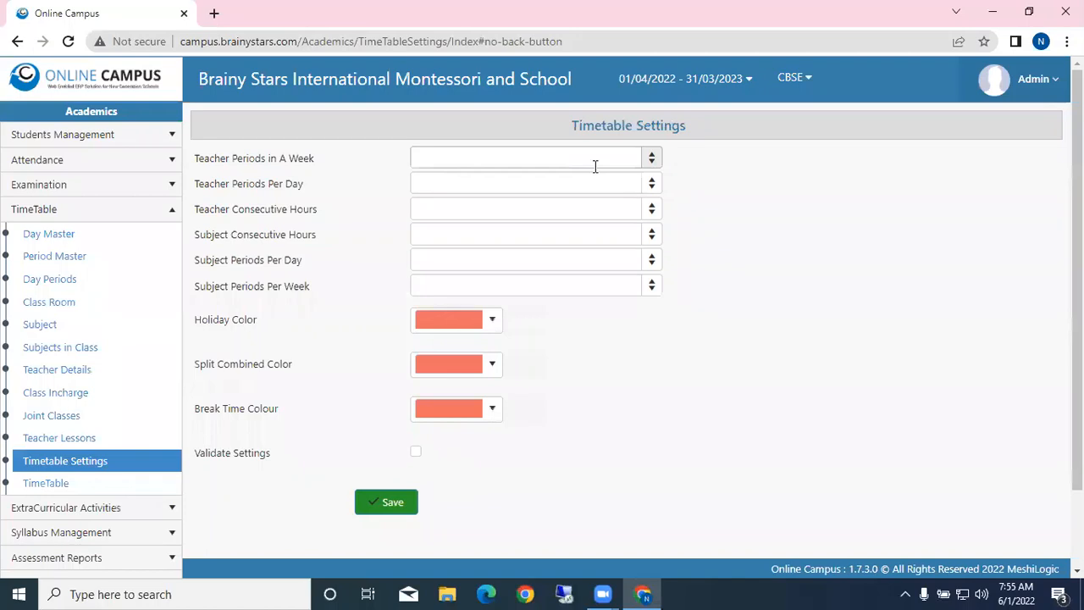
left_click(595, 164)
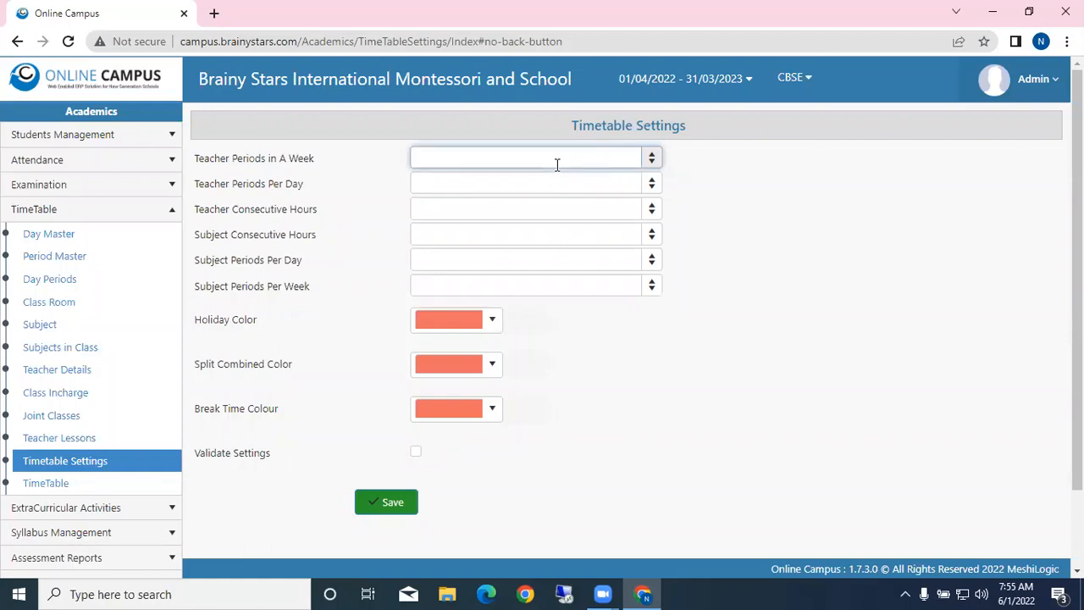
type("40")
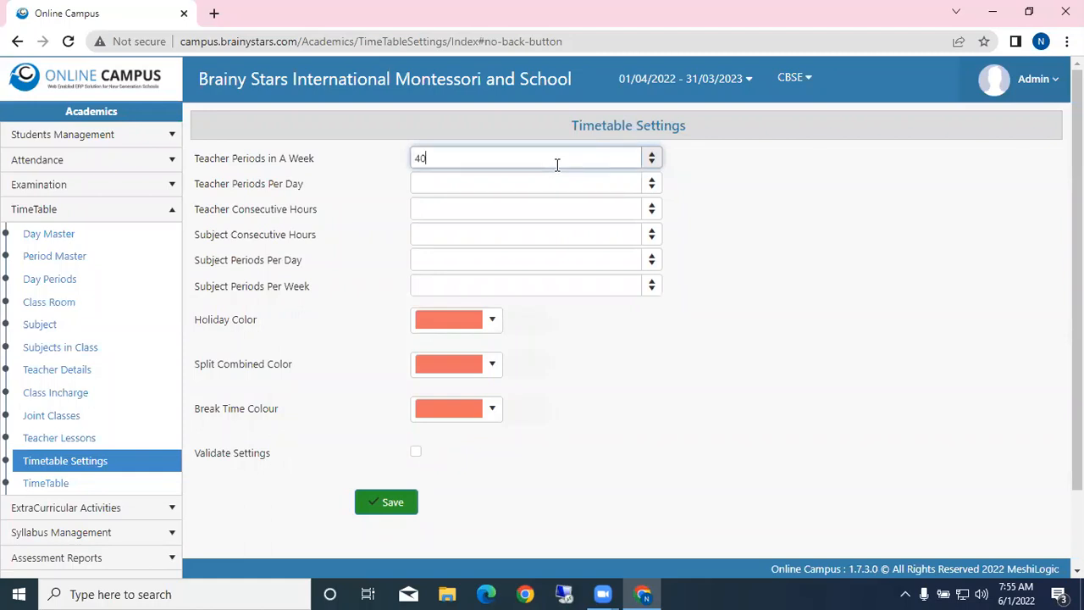
left_click(494, 187)
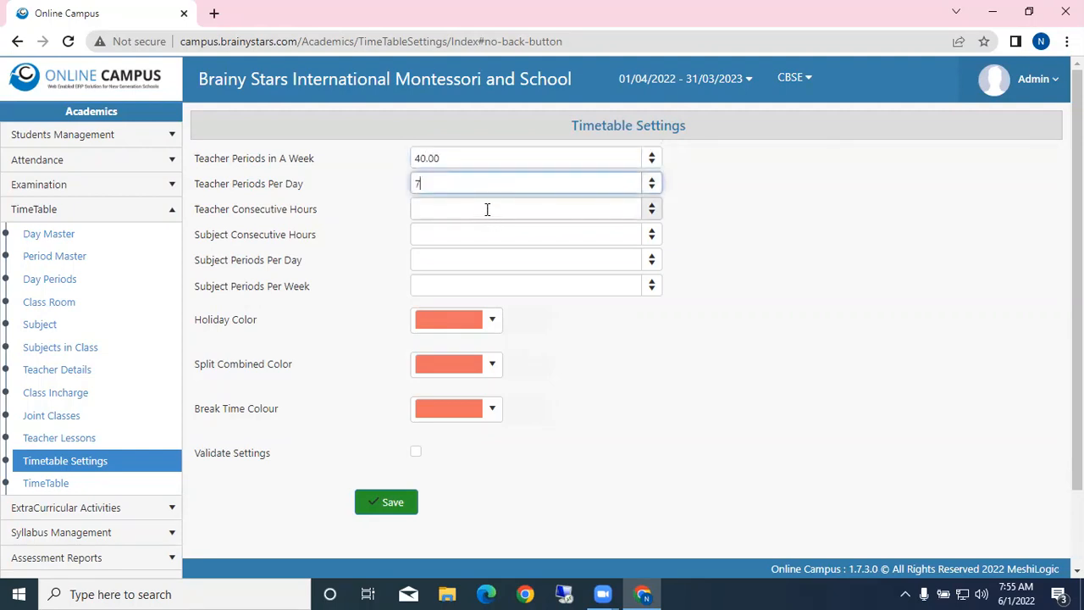
left_click(487, 210)
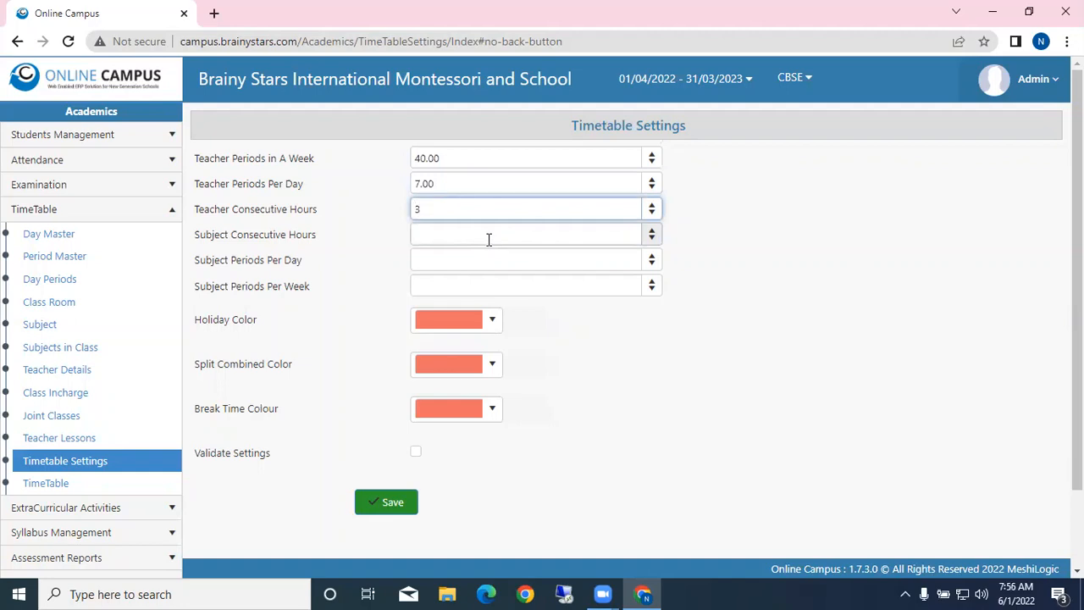
Set subject consecutive hours to 2, subject periods per day to 2 and subject periods per week to 6
left_click(489, 236)
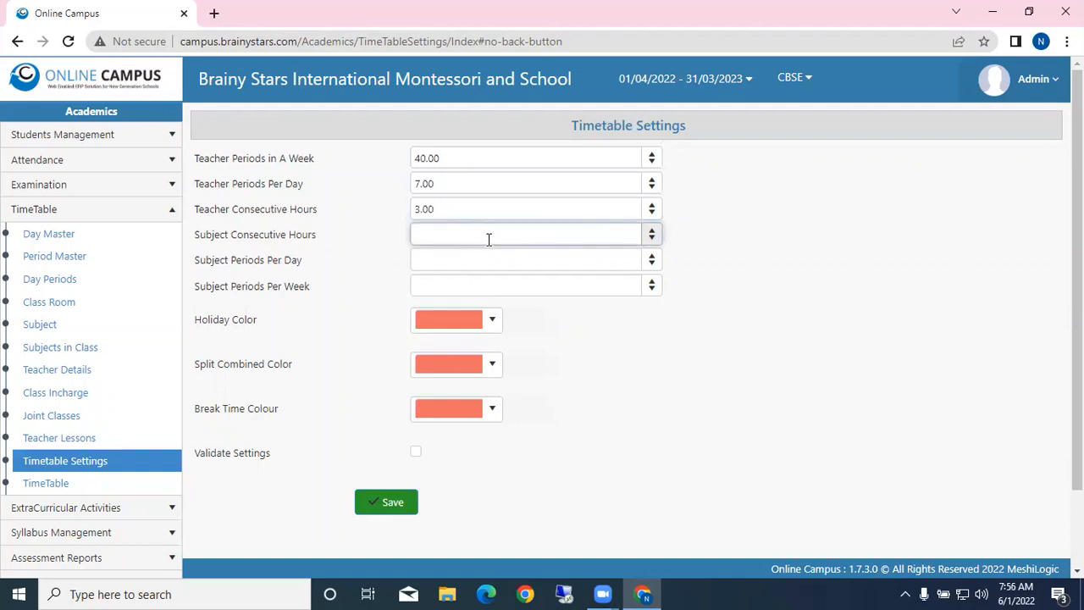
type("2")
left_click(455, 261)
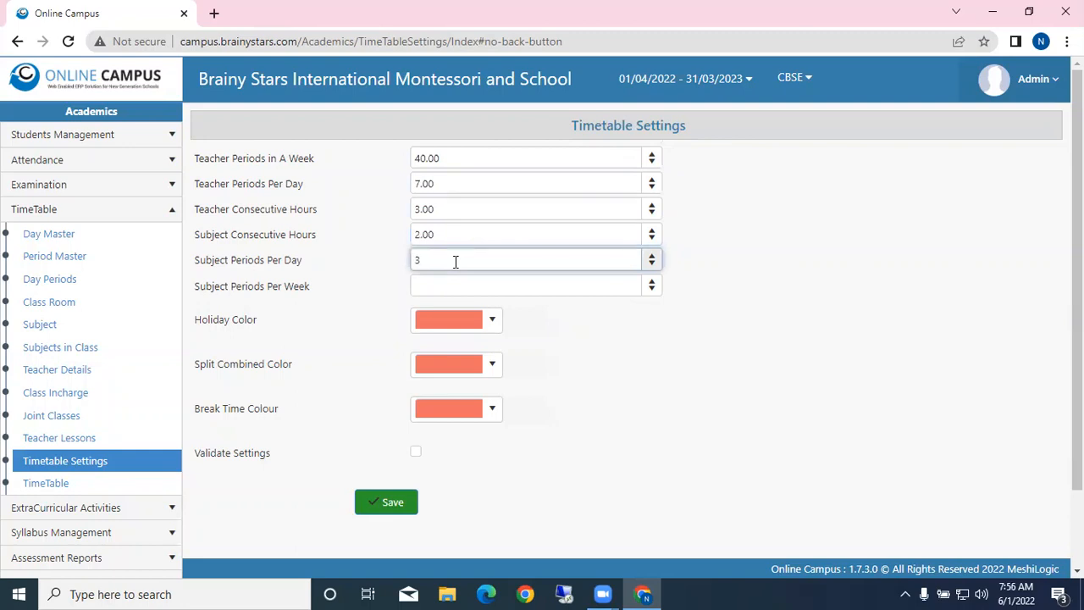
type("2")
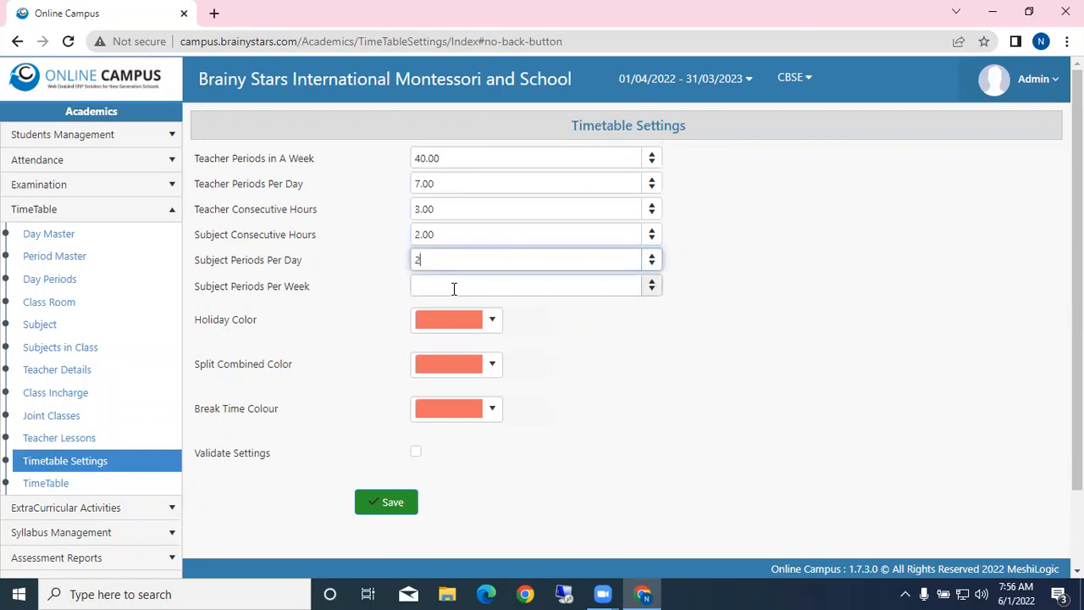
left_click(454, 287)
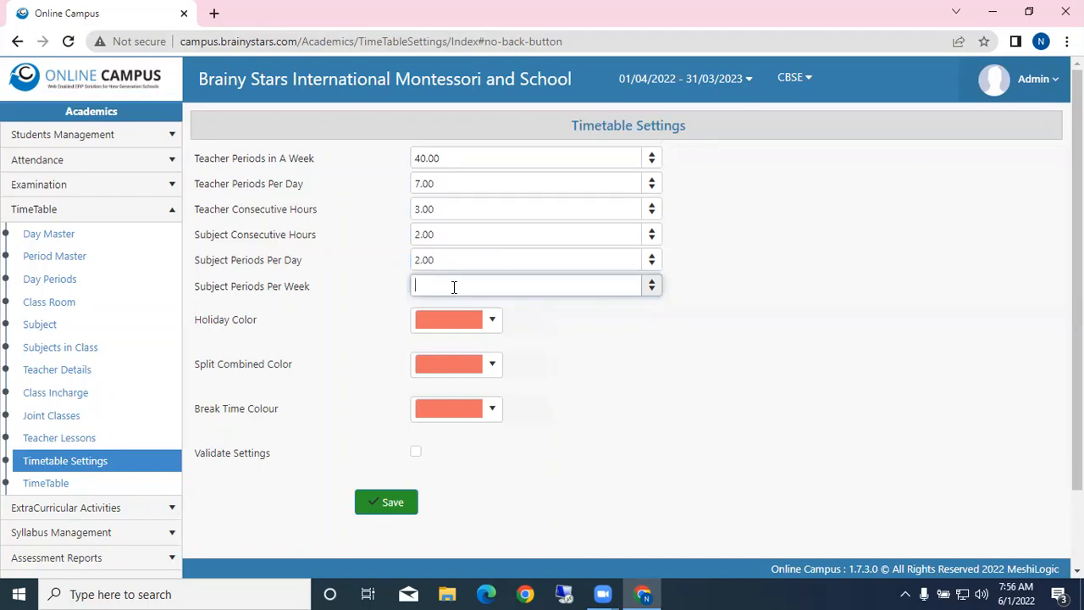
type("6")
left_click(683, 393)
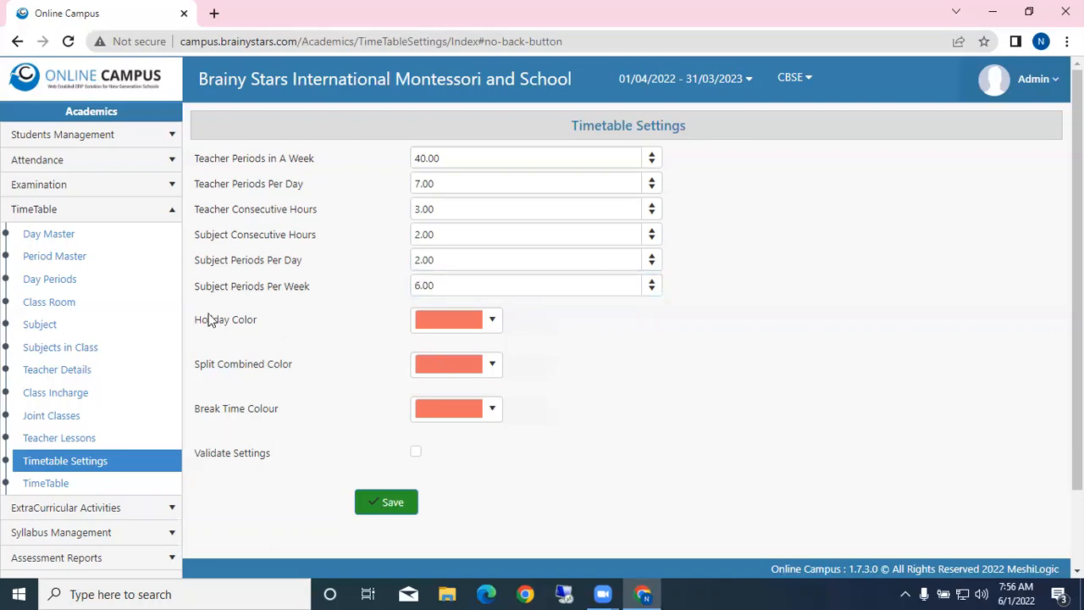
Set the split combined color to purple and the break time colour to light green
left_click(492, 366)
left_click(449, 421)
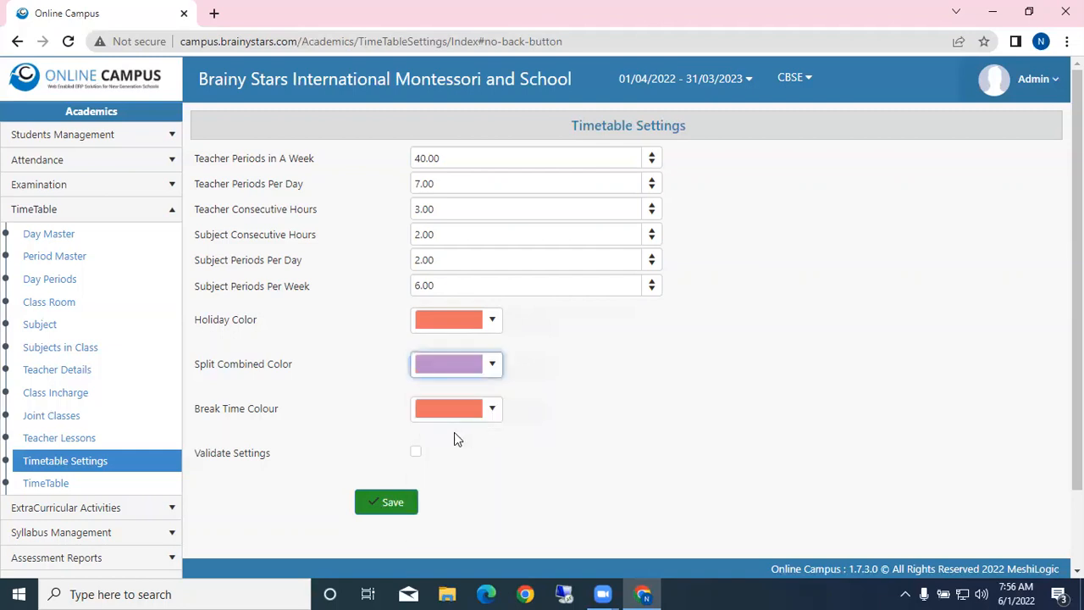
left_click(493, 413)
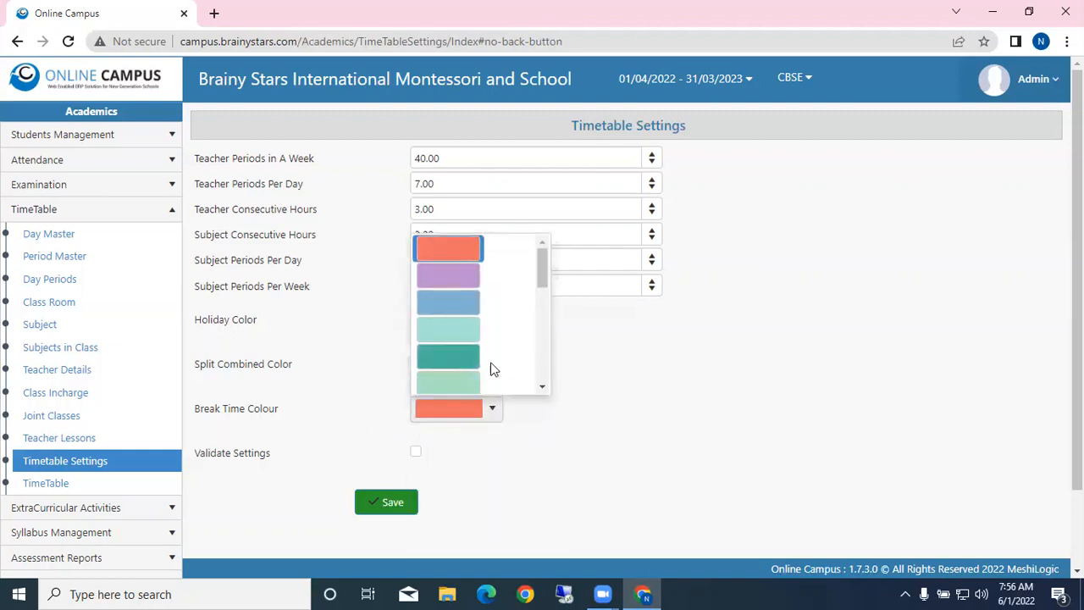
left_click(447, 383)
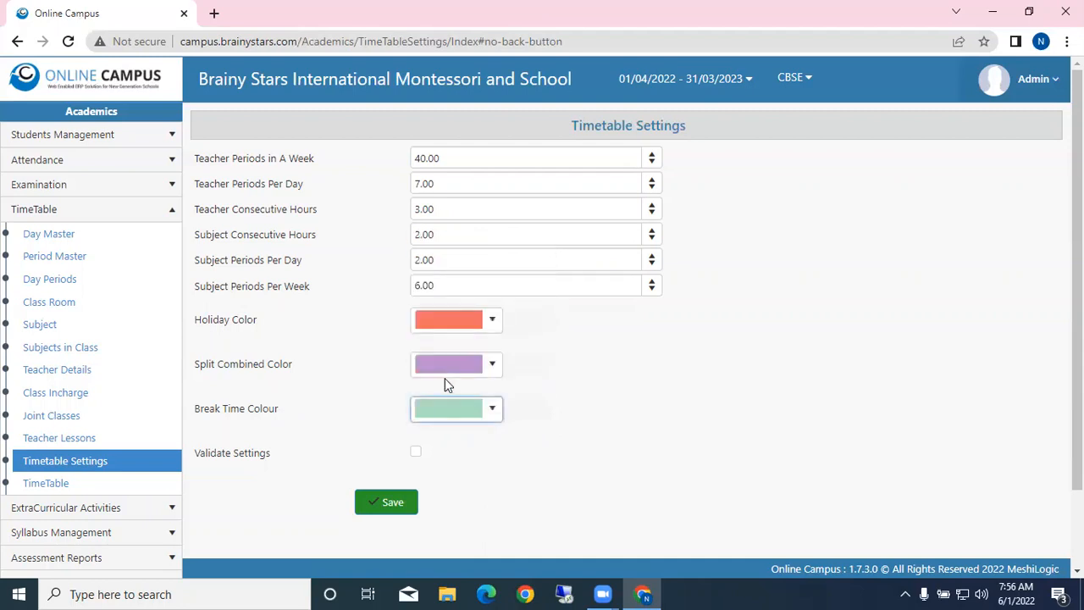
Enable validation of the settings and save the timetable settings
left_click(416, 452)
left_click(393, 503)
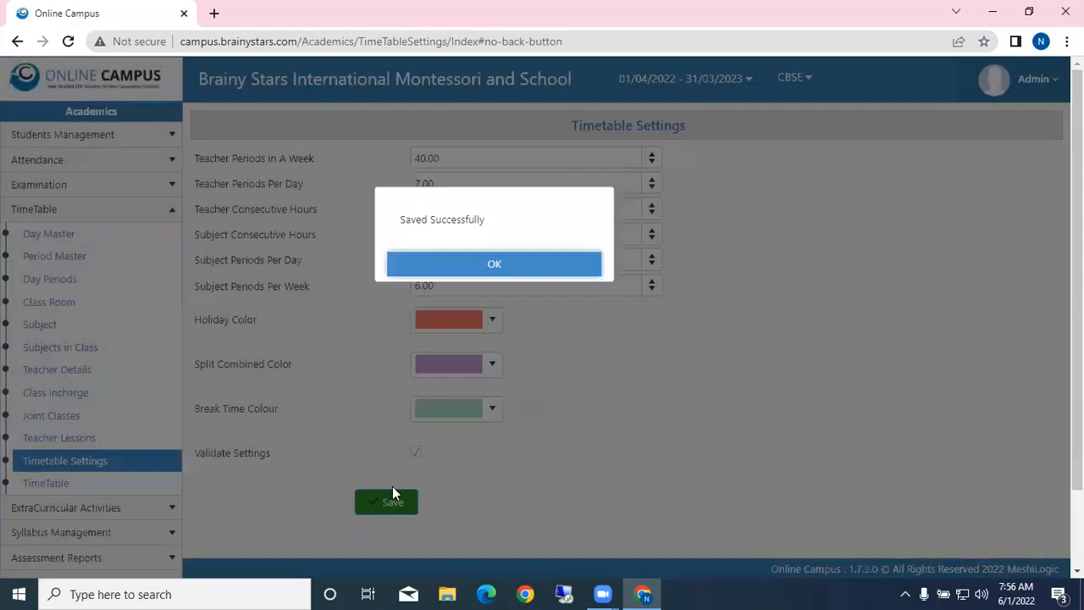
left_click(447, 265)
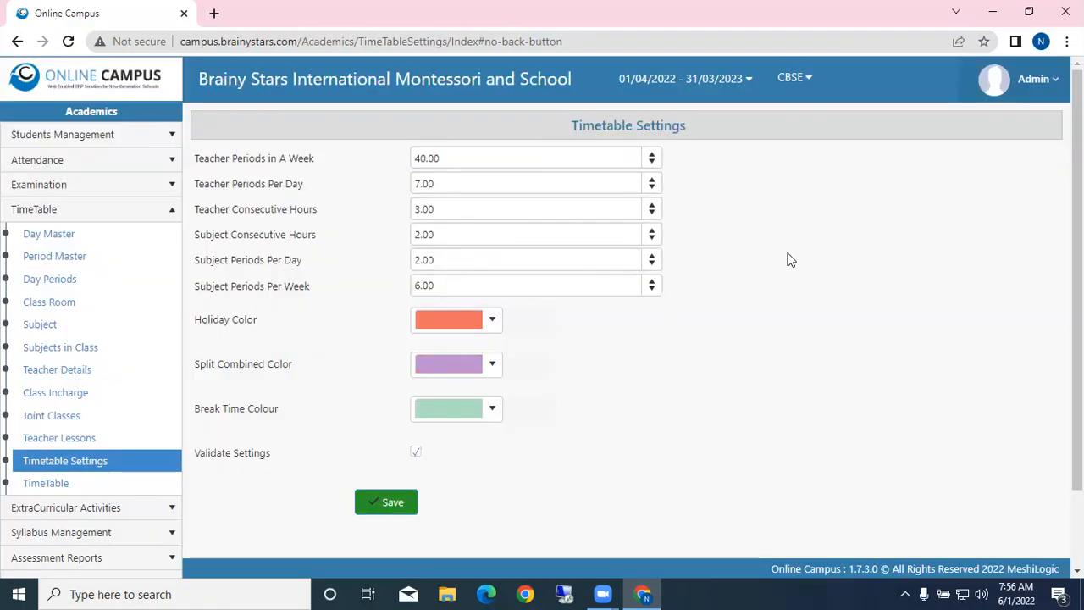
scroll(789, 261, "down", 1)
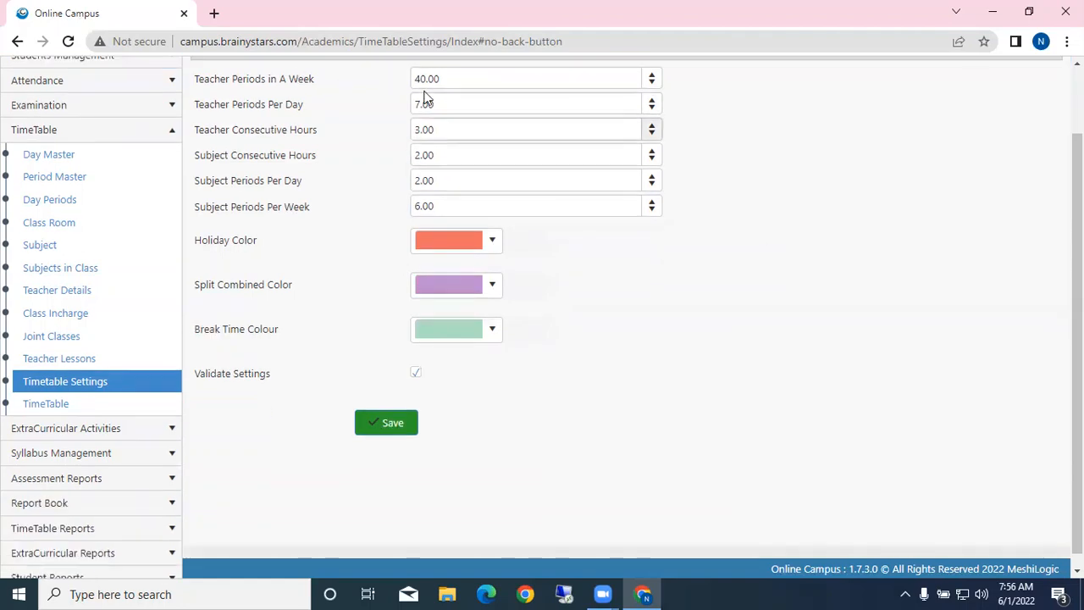
View the class timetable grid for class M0, group General, division A, for 01/04/2022 - 31/03/2023, examining its days and periods
left_click(32, 406)
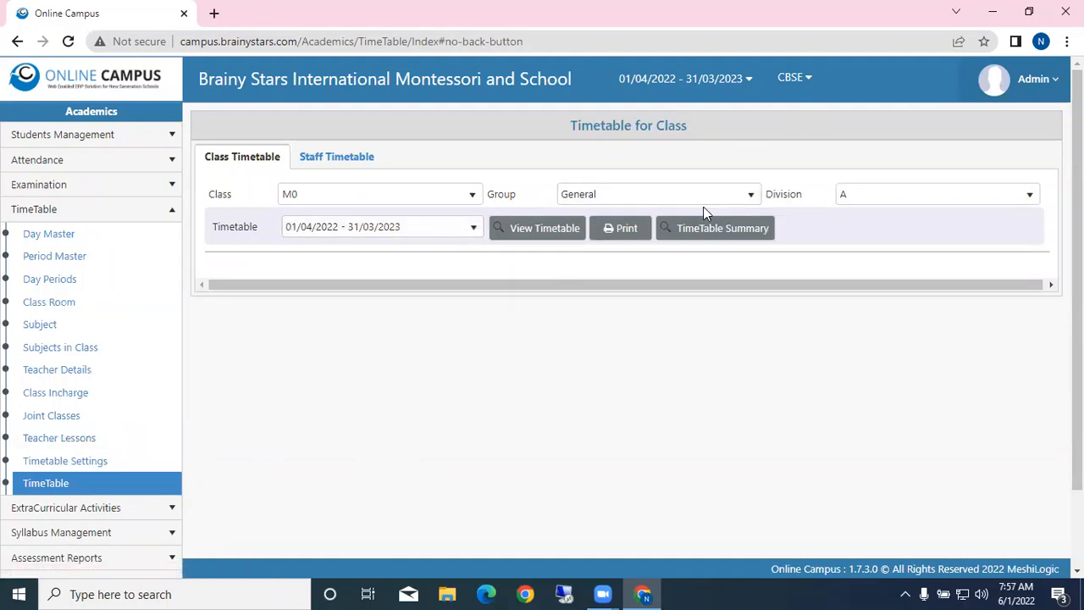
left_click(540, 230)
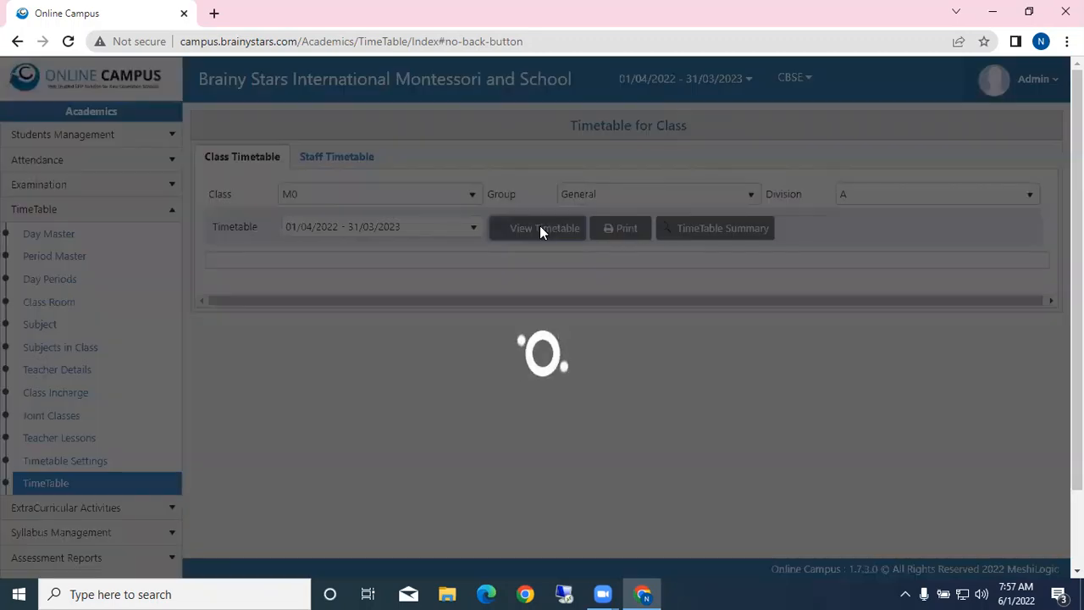
scroll(683, 449, "down", 1)
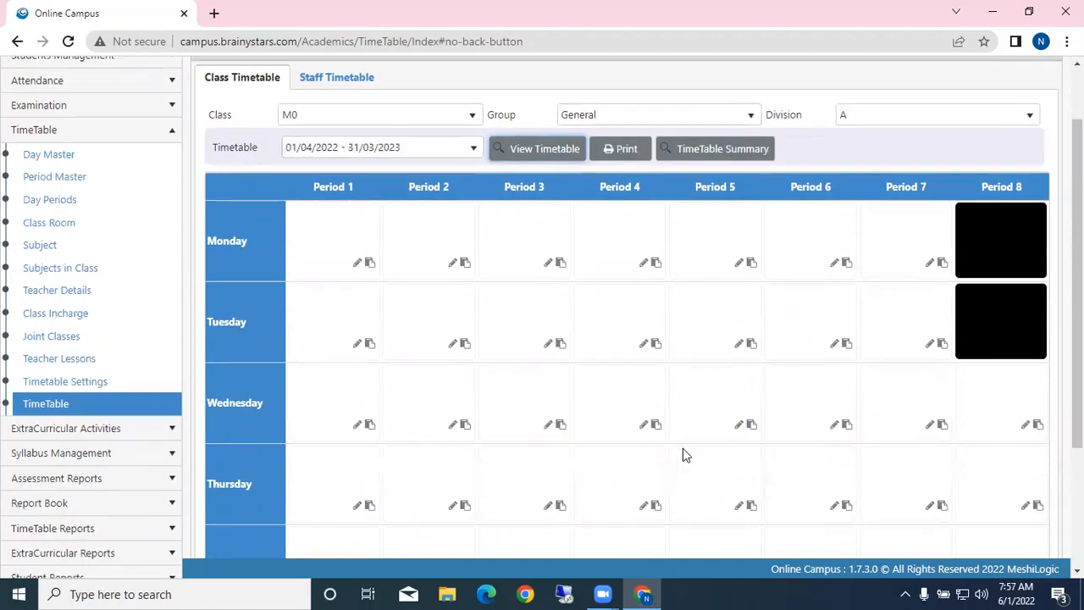
scroll(685, 455, "down", 2)
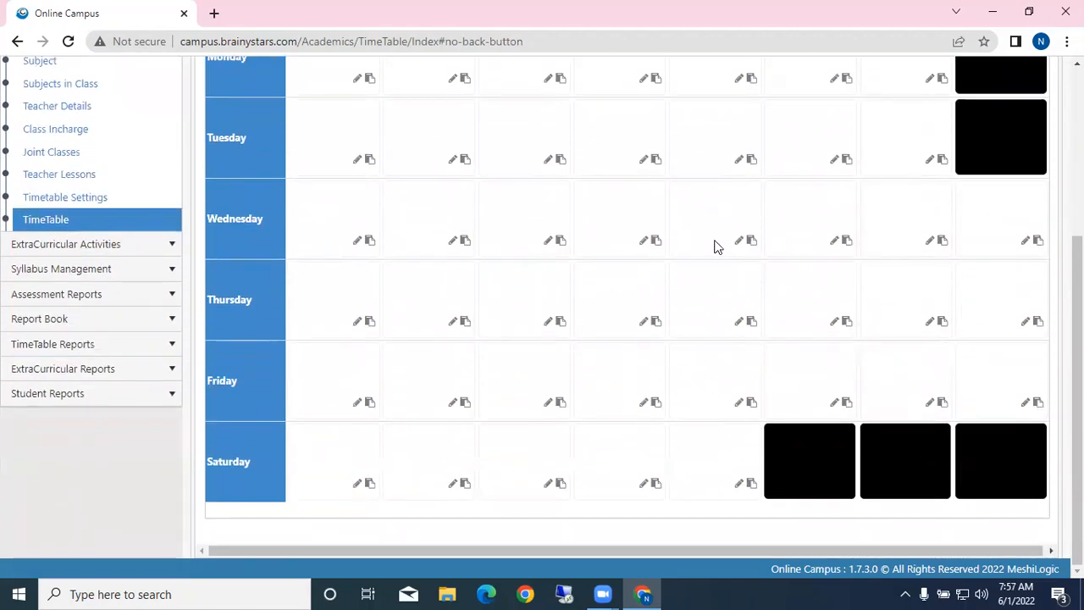
scroll(743, 341, "up", 3)
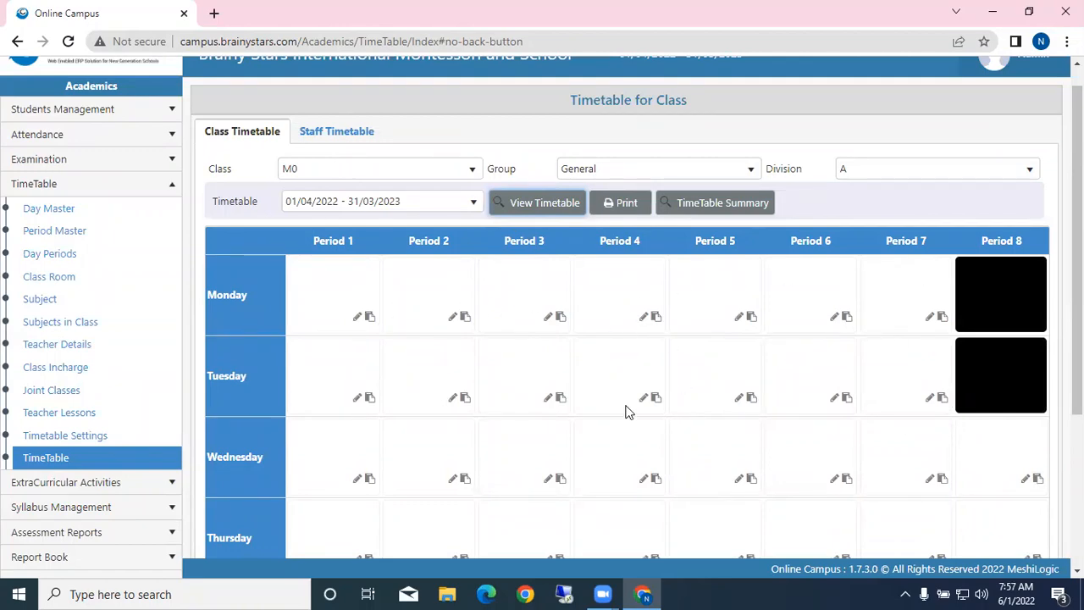
scroll(240, 390, "down", 1)
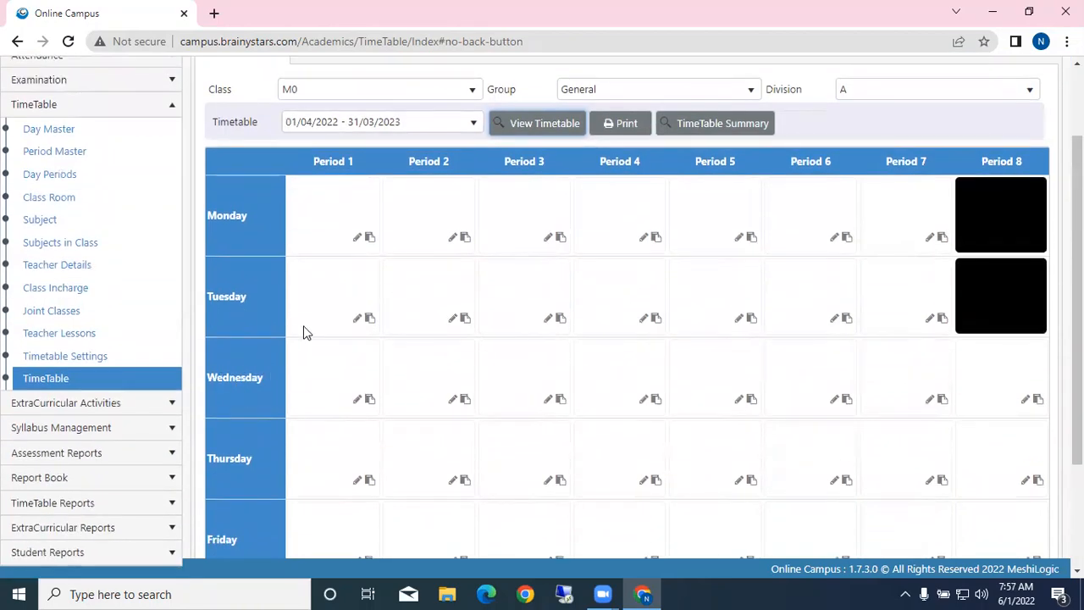
scroll(319, 317, "up", 2)
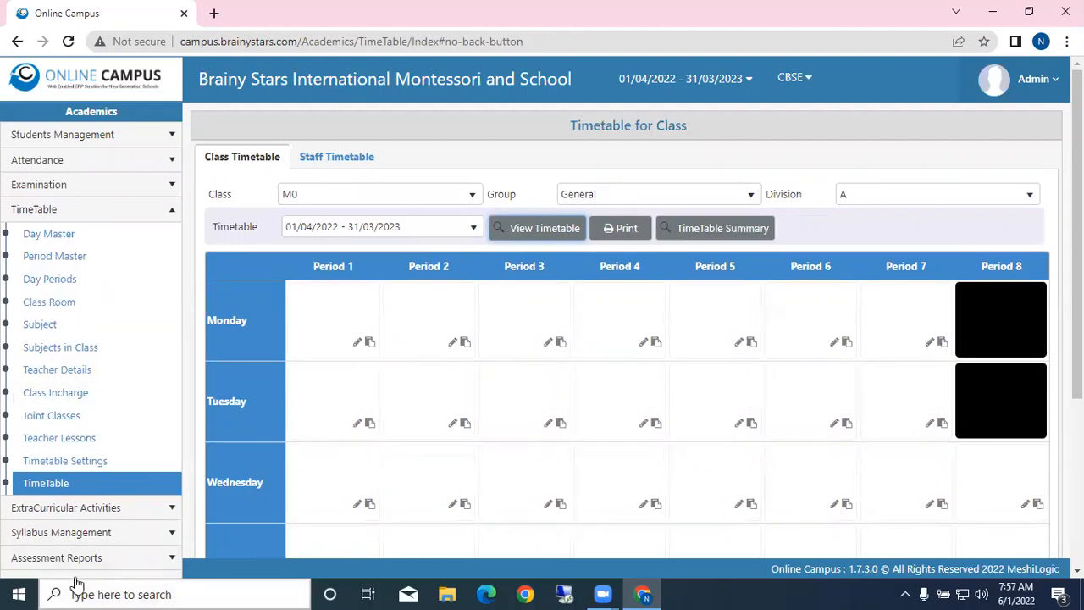
Review the saved timetable settings and return to the class timetable page
left_click(79, 467)
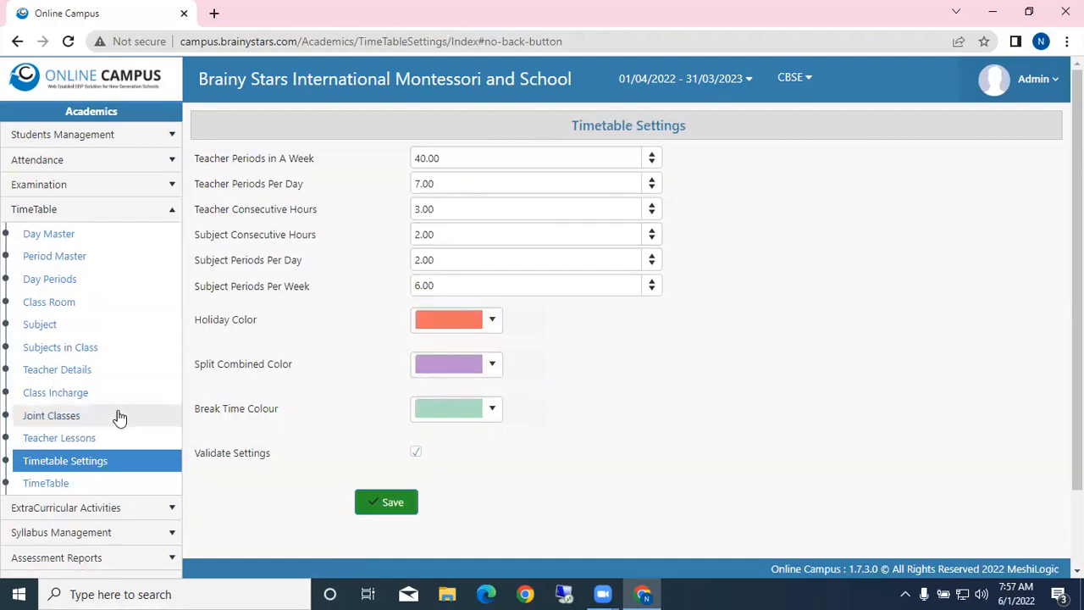
scroll(106, 402, "down", 1)
left_click(74, 392)
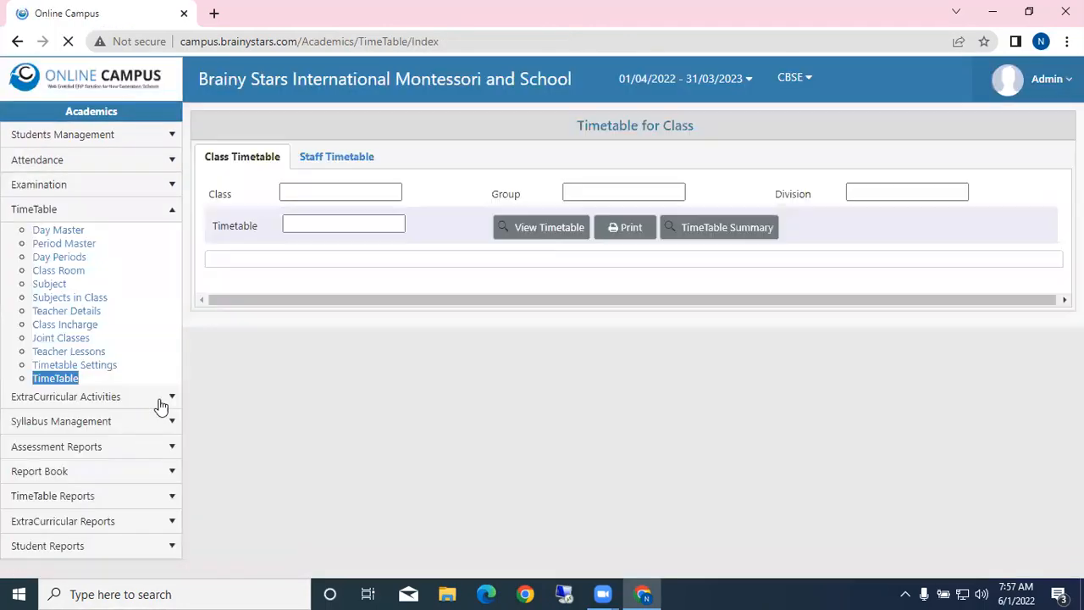